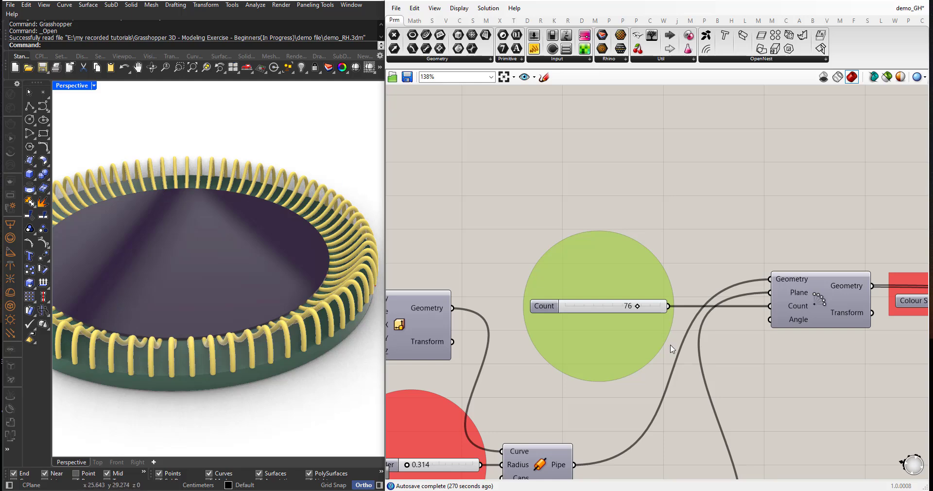
Set the Count slider feeding the component that arrays the pipes around the ring to 68.
scroll(643, 310, up, 1)
mouse_move(637, 306)
mouse_down()
mouse_move(598, 306)
mouse_move(628, 306)
mouse_up()
scroll(713, 317, down, 5)
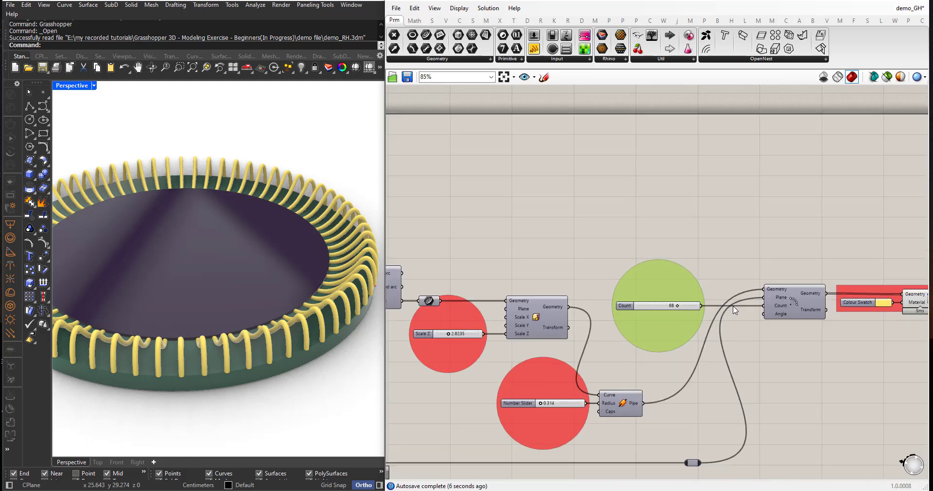
Reduce the pipe radius on its number slider to 0.101.
scroll(555, 416, up, 4)
scroll(217, 333, down, 3)
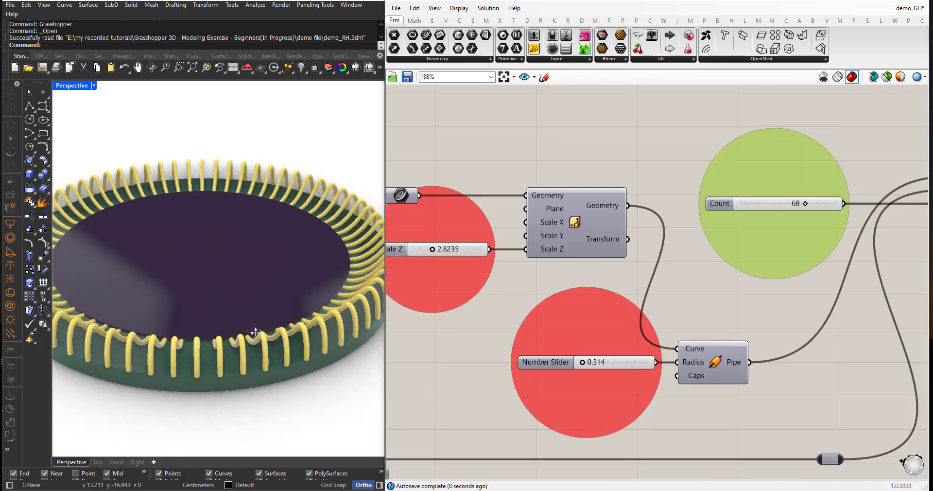
scroll(332, 311, up, 5)
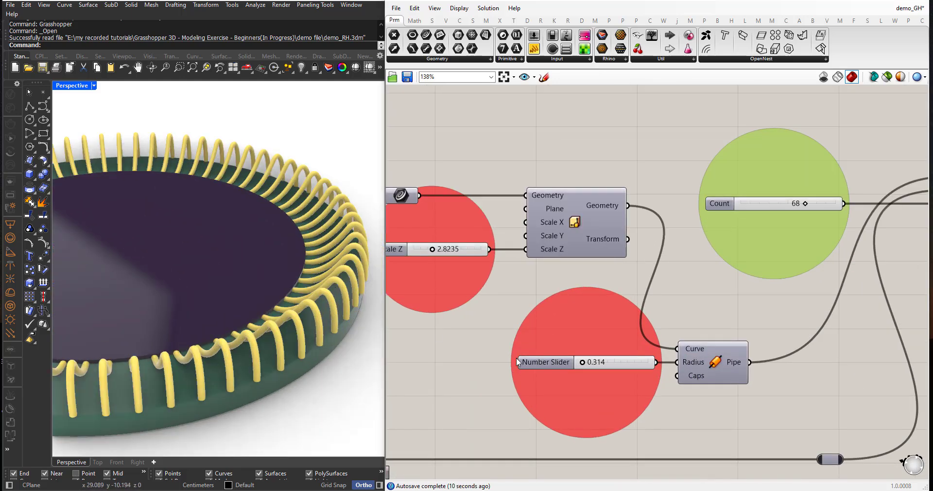
scroll(581, 362, up, 4)
mouse_move(584, 359)
mouse_down()
mouse_move(593, 357)
mouse_move(583, 356)
mouse_up()
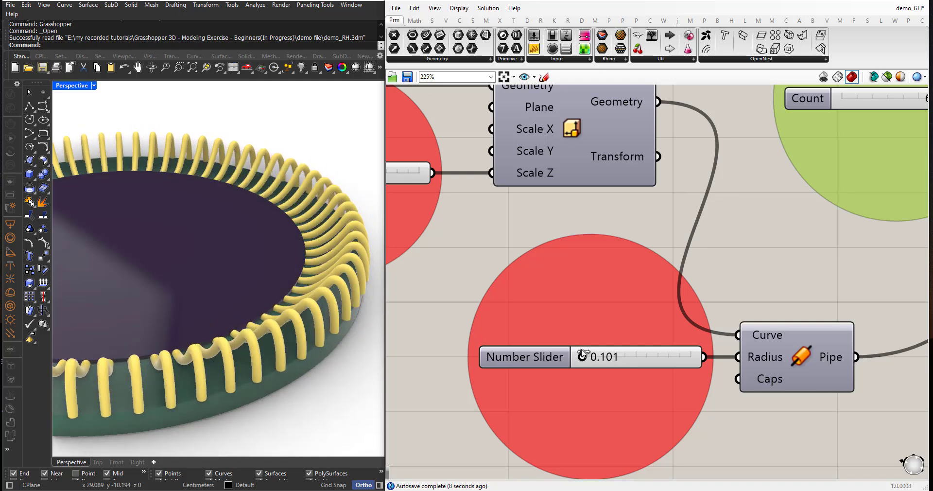
scroll(606, 367, down, 3)
Enter an exact value of 0.300 for the number slider feeding the Pipe radius.
scroll(607, 368, up, 3)
double_click(611, 364)
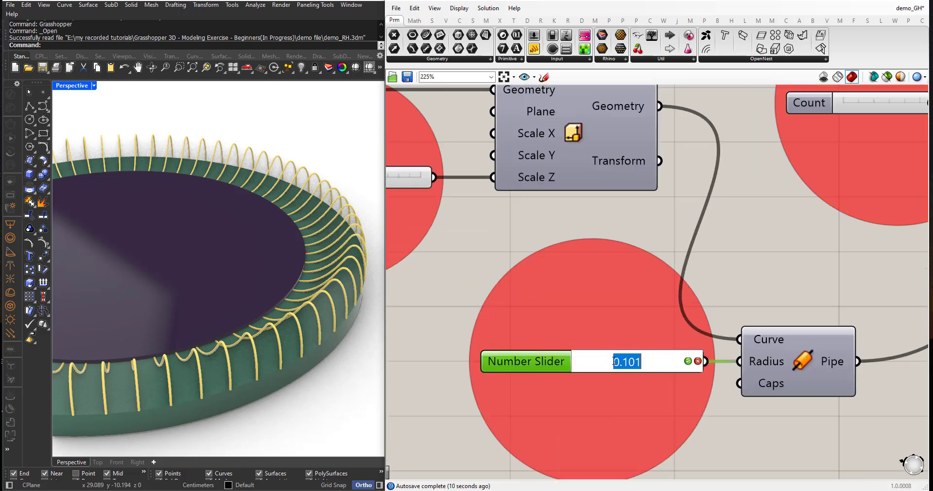
drag(648, 357, 626, 360)
key(Return)
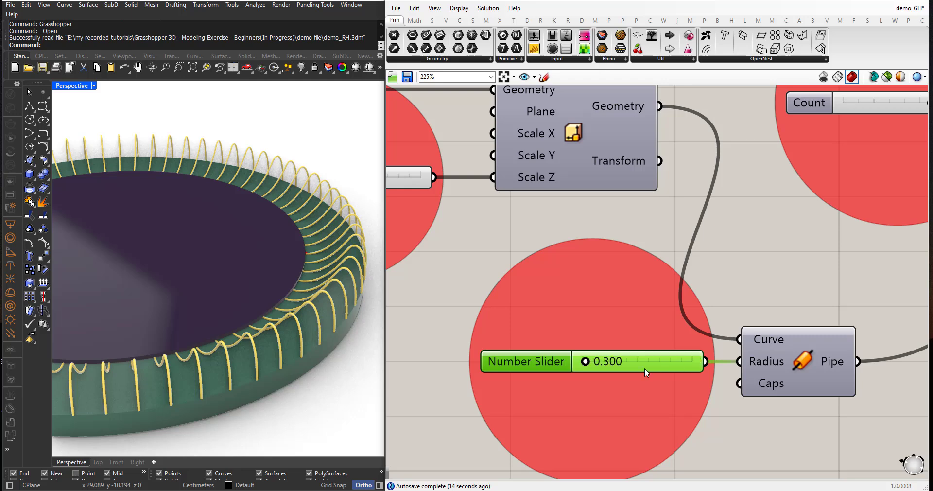
Lower the Scale Z slider of the arc scaling component to 2.2085.
scroll(598, 395, down, 3)
scroll(599, 397, down, 1)
right_drag(479, 327, 546, 340)
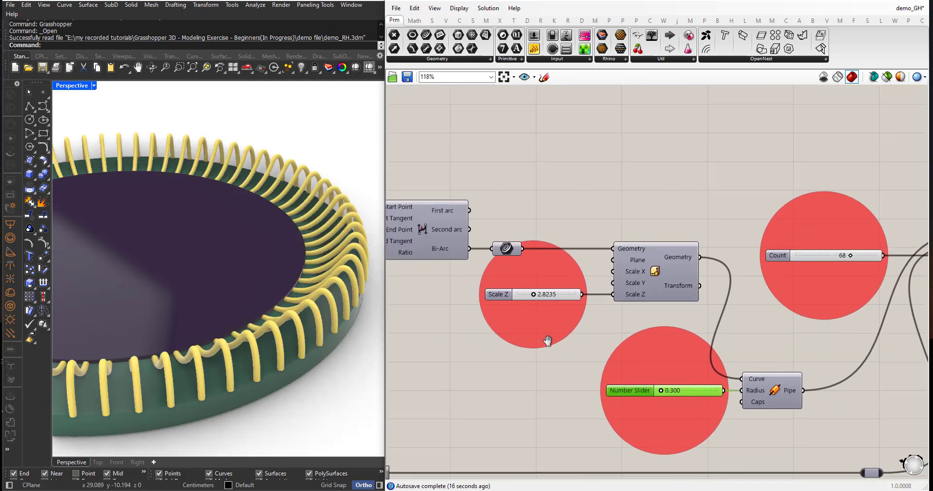
right_drag(291, 334, 362, 279)
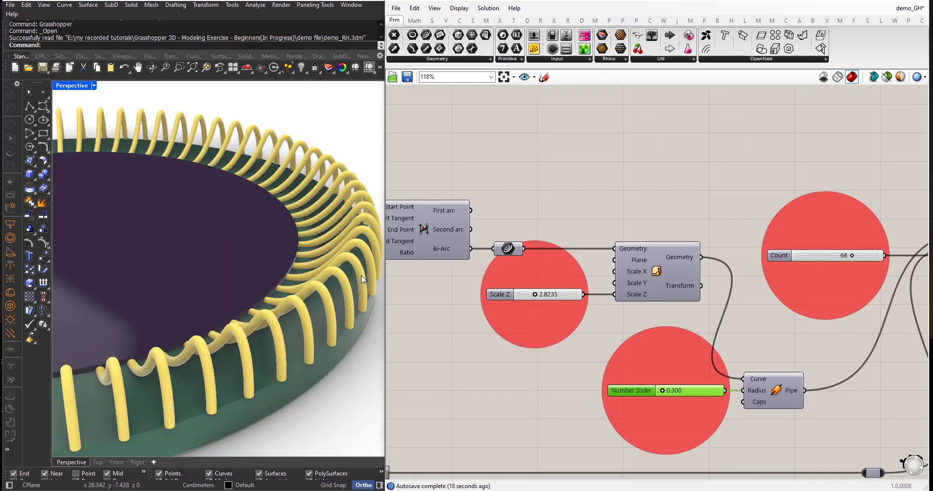
scroll(523, 306, up, 3)
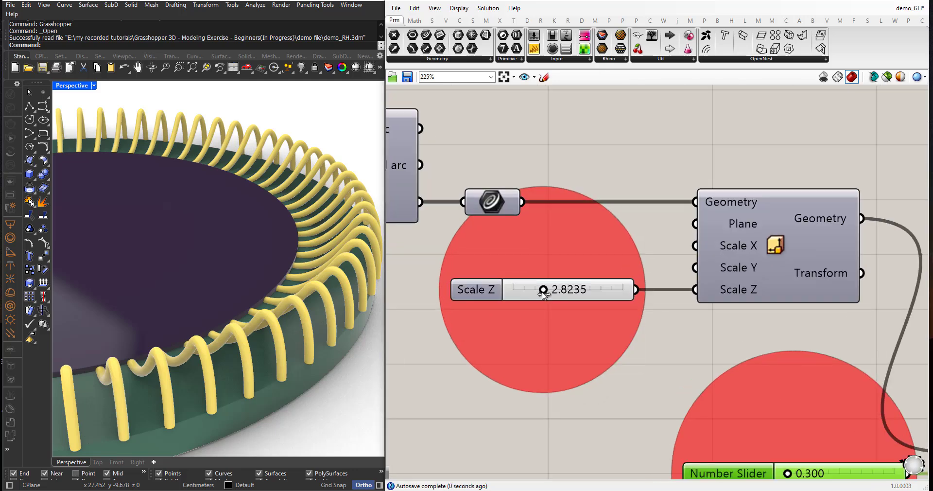
mouse_move(543, 294)
mouse_down()
mouse_move(522, 289)
mouse_move(537, 290)
mouse_up()
scroll(537, 289, down, 7)
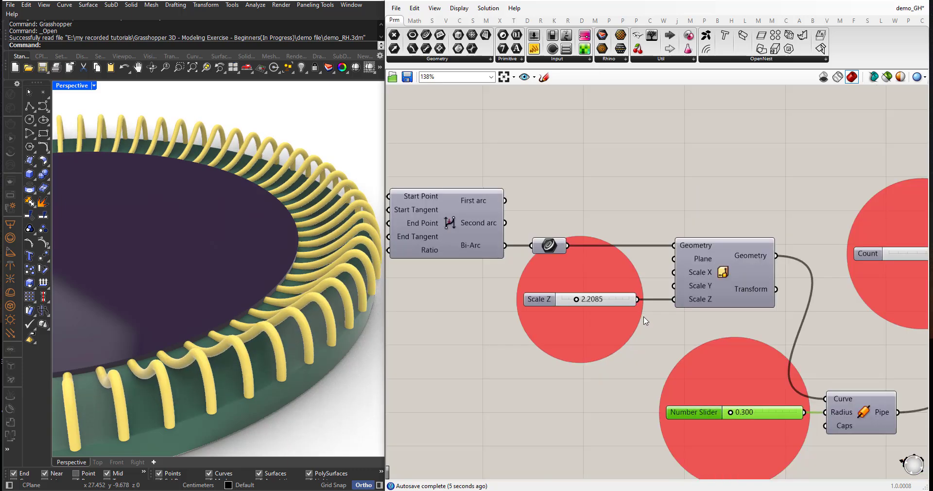
Raise the Ratio slider feeding the Bi-Arc component to 1.000.
scroll(427, 304, up, 2)
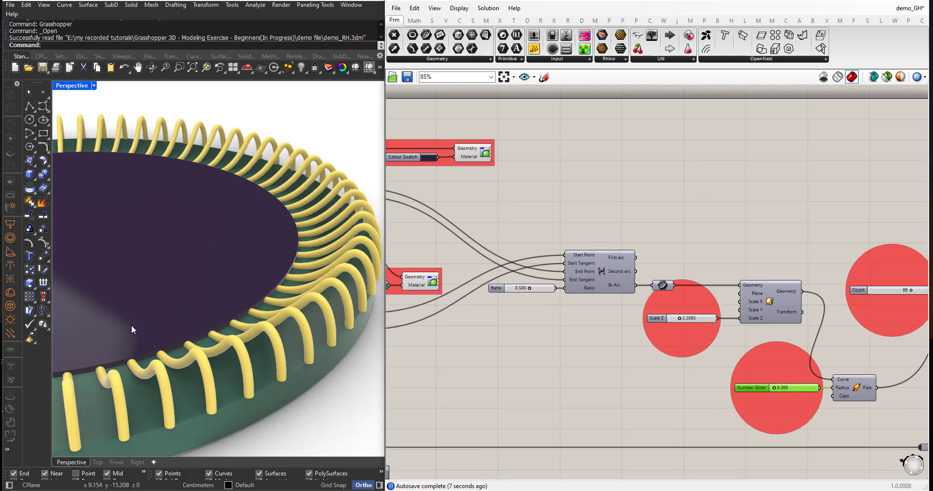
scroll(131, 325, down, 4)
scroll(271, 267, up, 6)
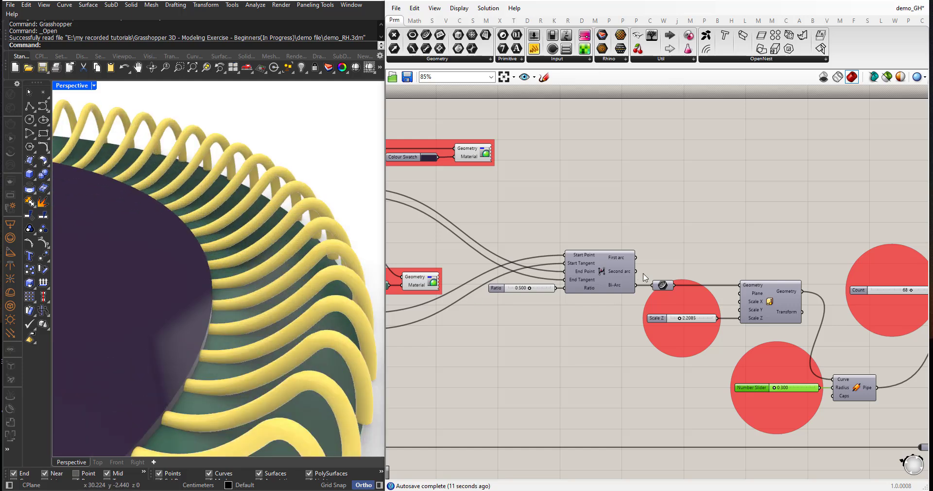
scroll(534, 292, up, 3)
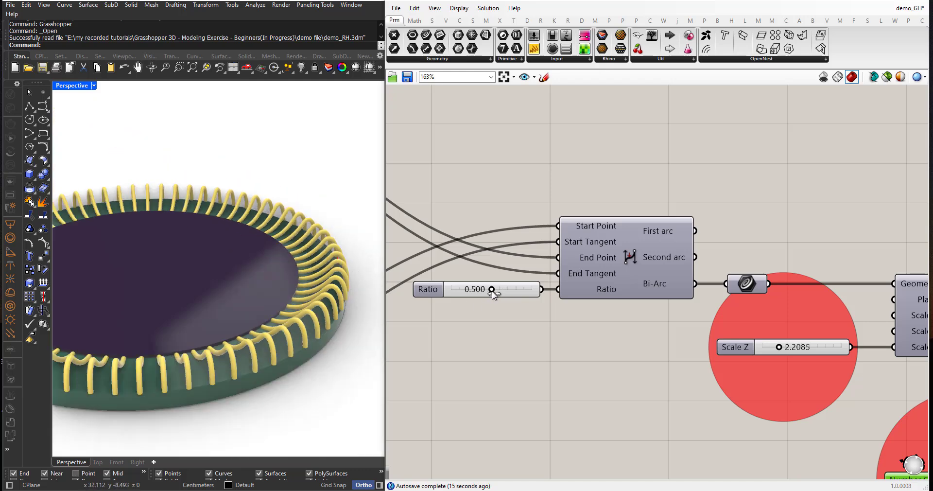
drag(491, 289, 546, 267)
Bring the Bi-Arc Ratio slider down to 0.523.
scroll(267, 335, down, 5)
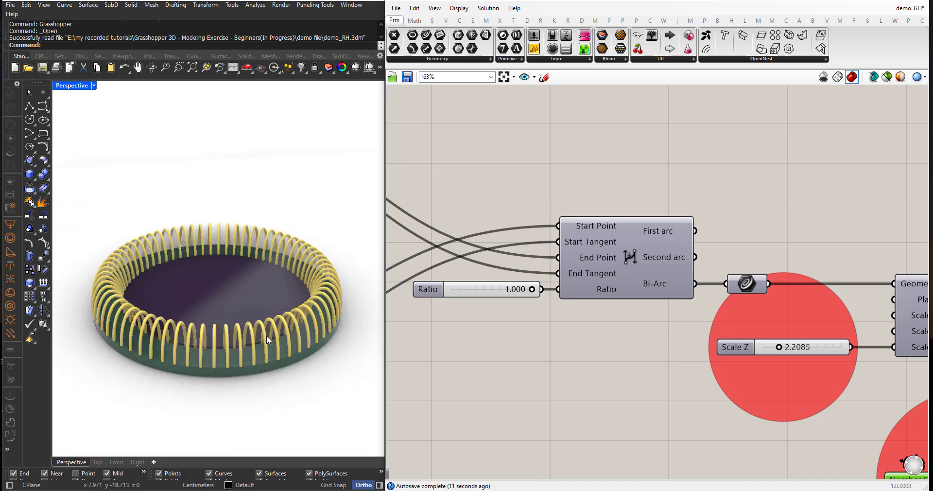
scroll(524, 307, up, 3)
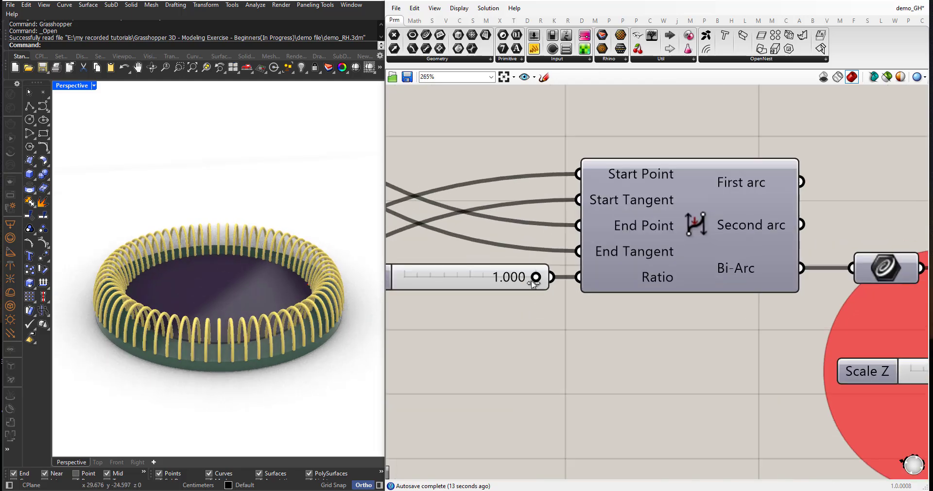
drag(534, 280, 471, 278)
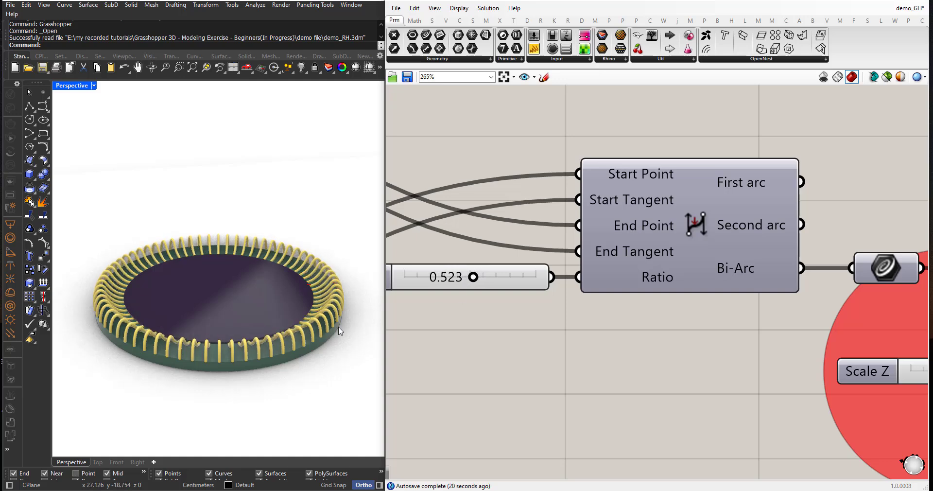
Set the Distance slider of the curve offset at the start of the definition to 6.363.
scroll(618, 339, down, 10)
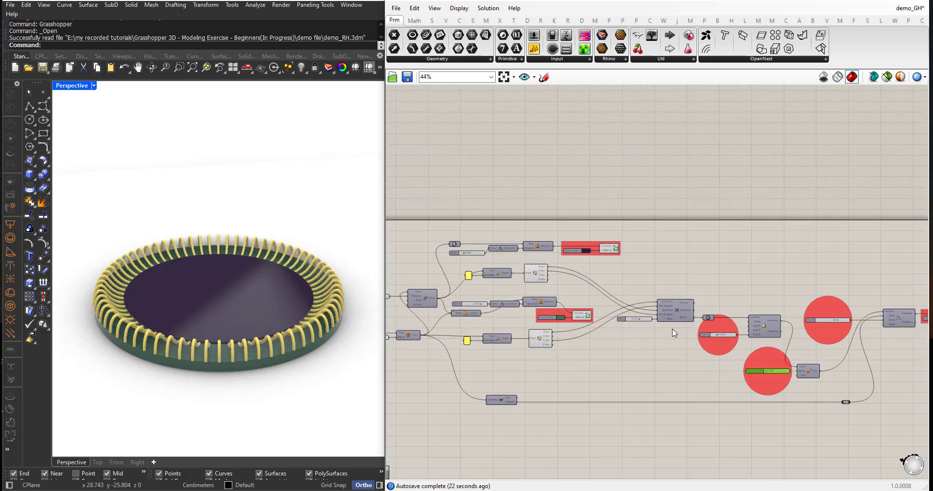
right_drag(459, 355, 631, 321)
scroll(544, 301, up, 3)
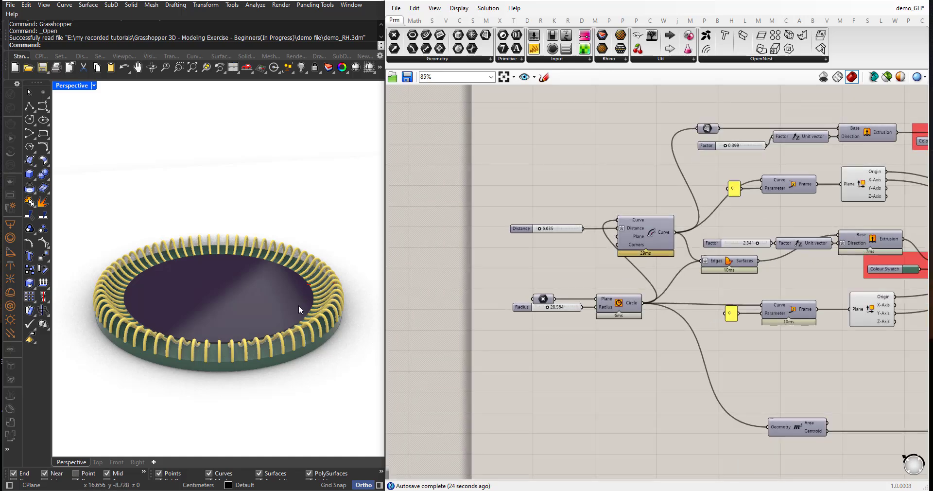
right_drag(298, 305, 277, 312)
scroll(314, 305, up, 5)
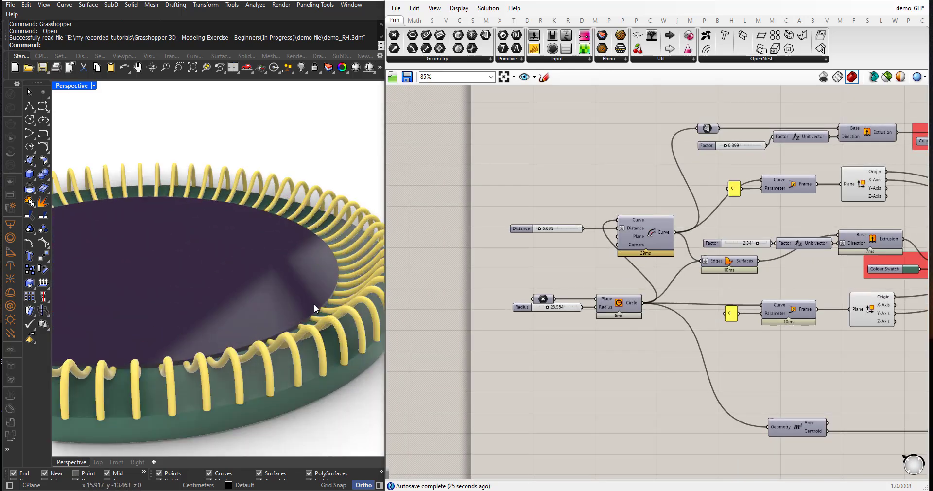
scroll(558, 238, up, 3)
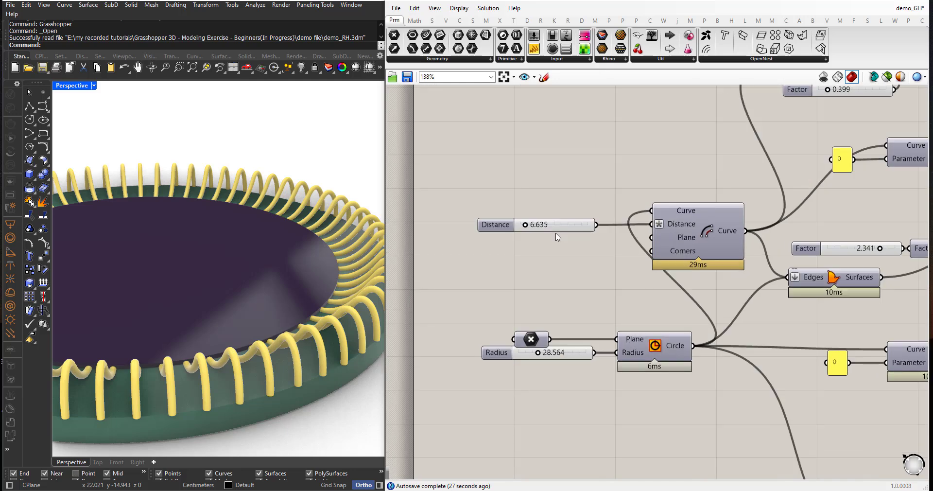
scroll(326, 269, down, 3)
right_drag(326, 270, 318, 305)
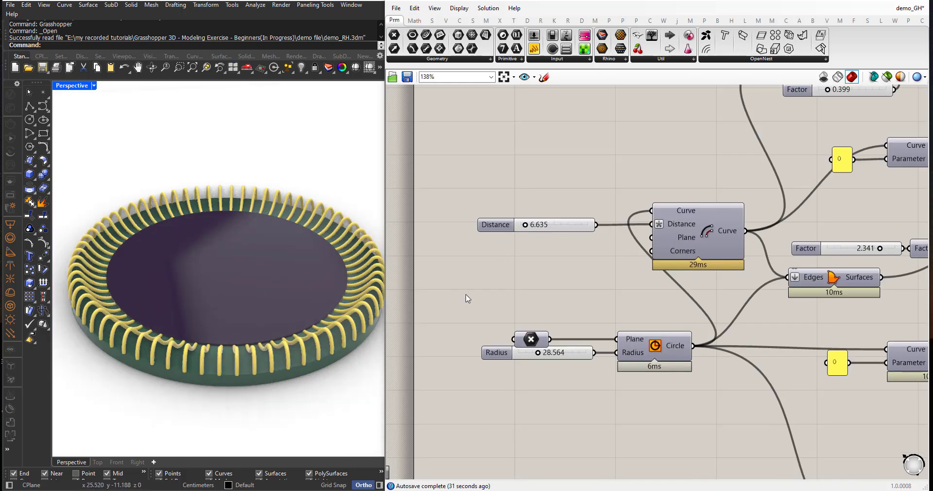
scroll(562, 238, up, 1)
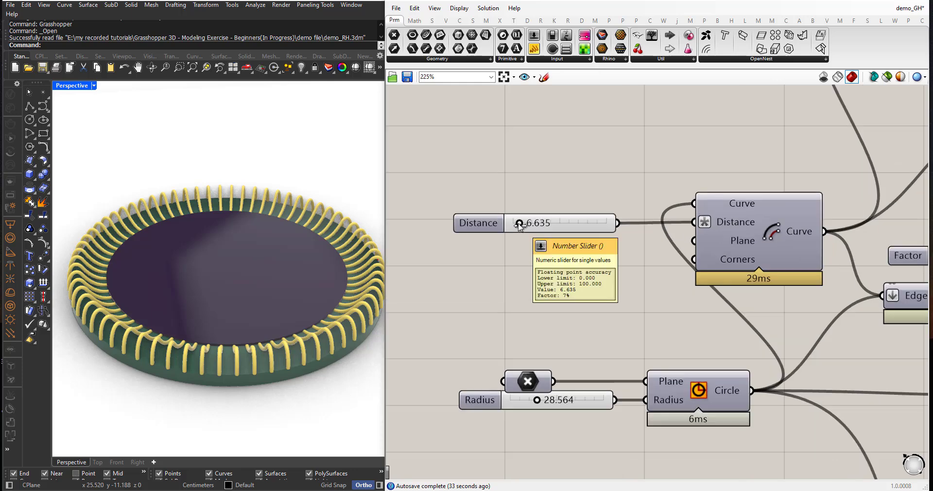
scroll(518, 226, up, 4)
mouse_move(520, 226)
mouse_down()
mouse_move(532, 223)
mouse_move(519, 217)
mouse_up()
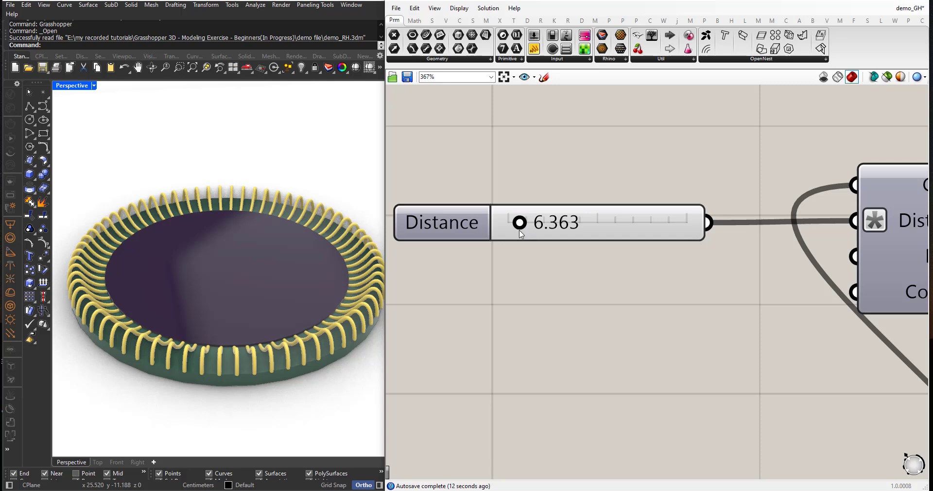
Increase the base circle's Radius slider to 40.100.
scroll(494, 245, down, 4)
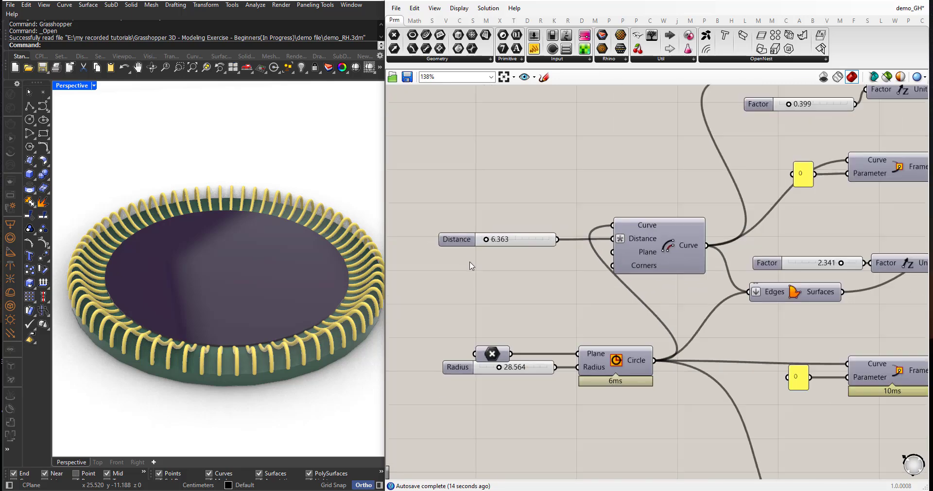
scroll(497, 365, up, 2)
right_drag(208, 323, 247, 342)
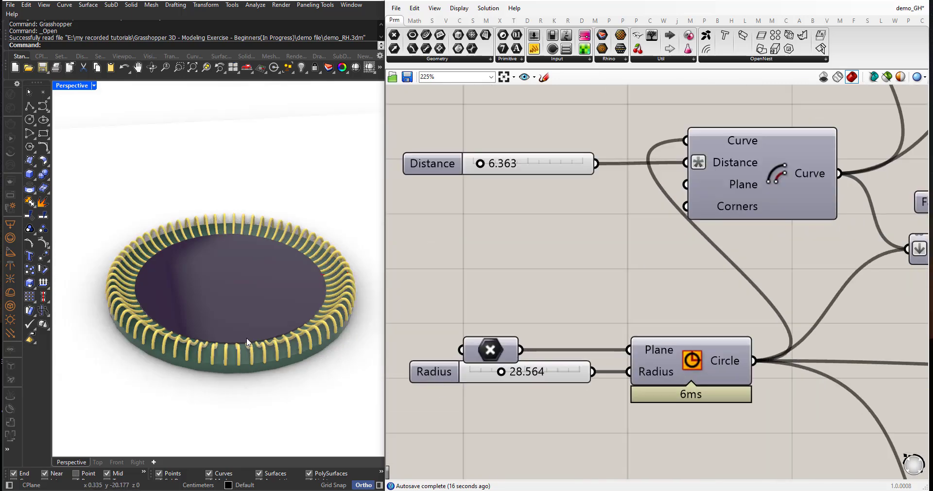
scroll(278, 346, up, 2)
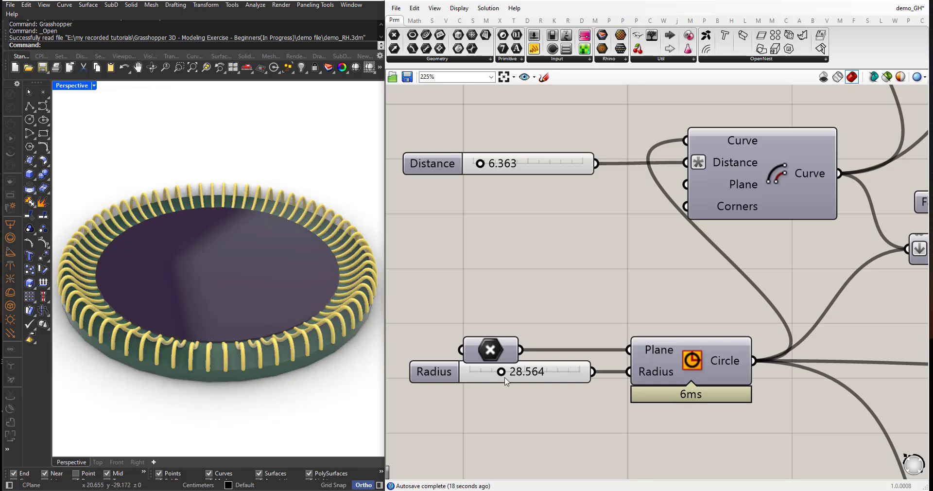
drag(502, 376, 515, 376)
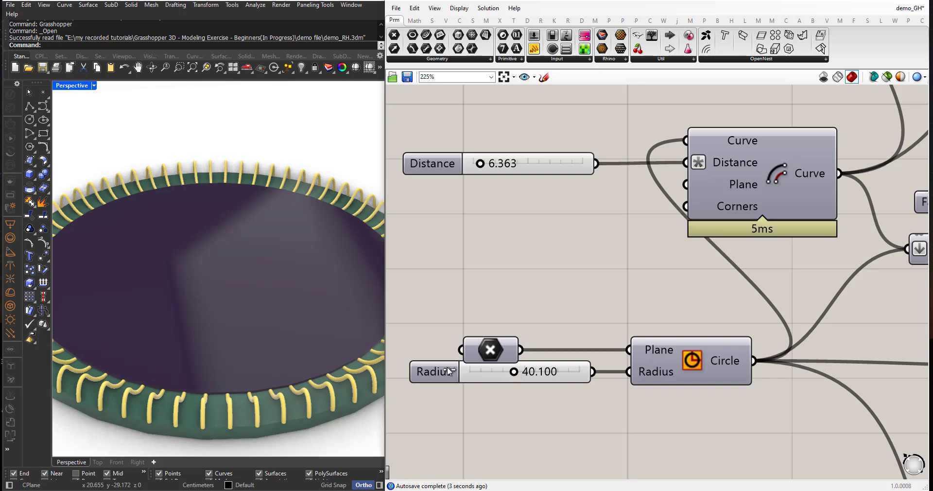
Reduce the base circle's Radius slider to 32.113.
scroll(189, 304, down, 2)
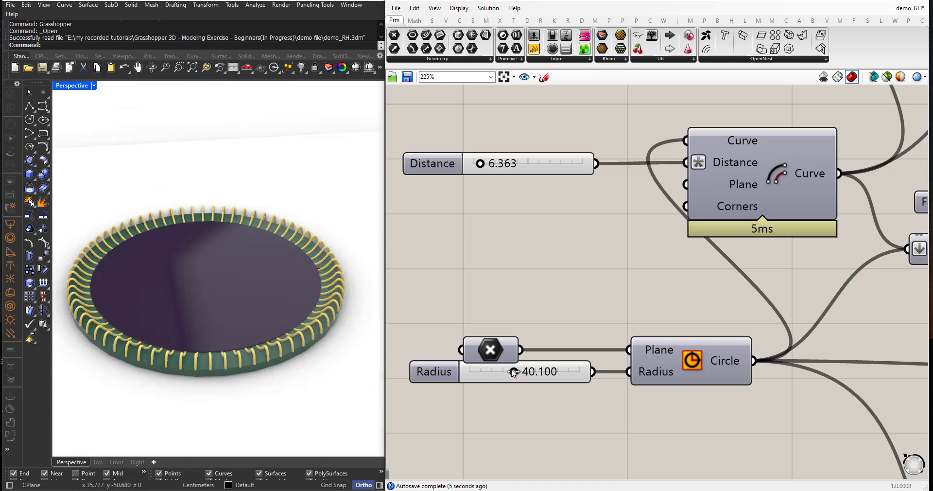
drag(513, 372, 504, 371)
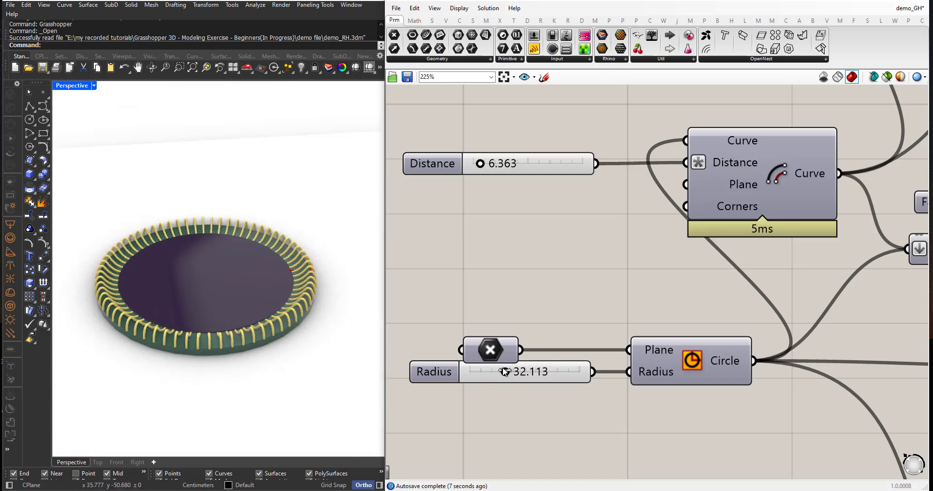
scroll(503, 283, down, 5)
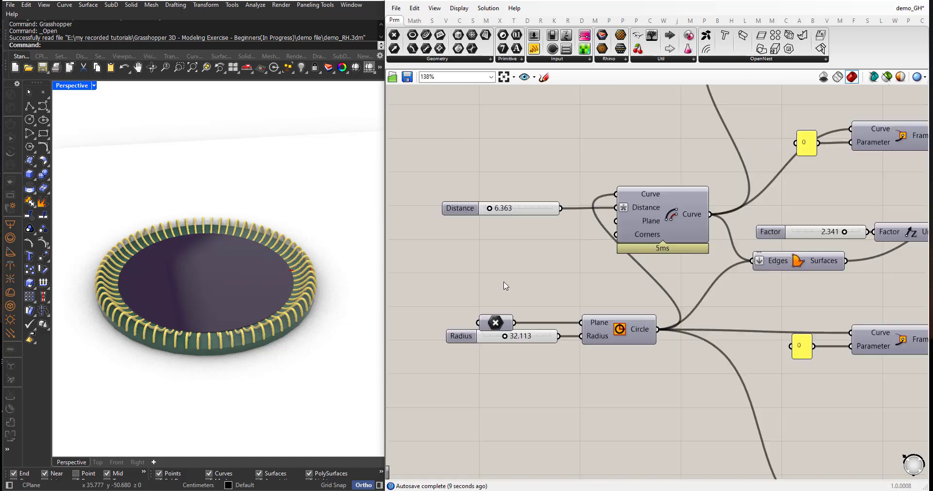
scroll(779, 281, up, 3)
scroll(779, 284, down, 3)
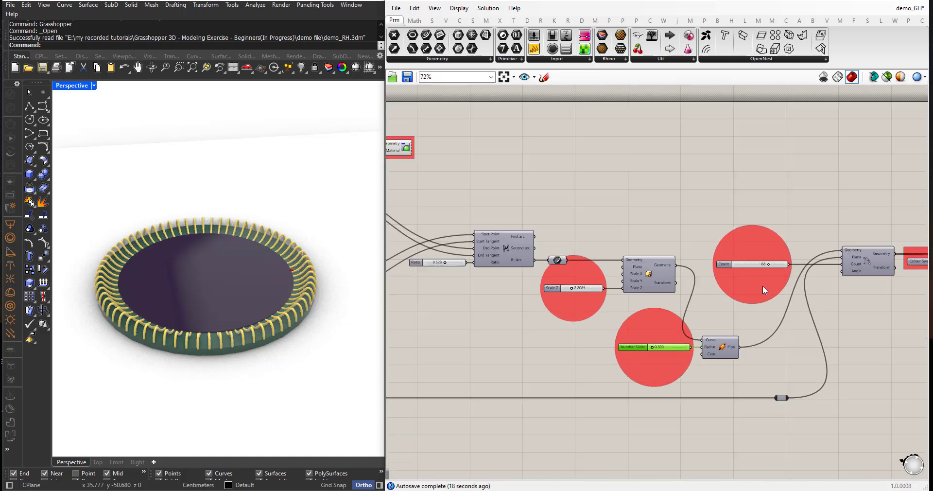
scroll(209, 321, up, 2)
scroll(207, 319, up, 2)
scroll(269, 298, down, 2)
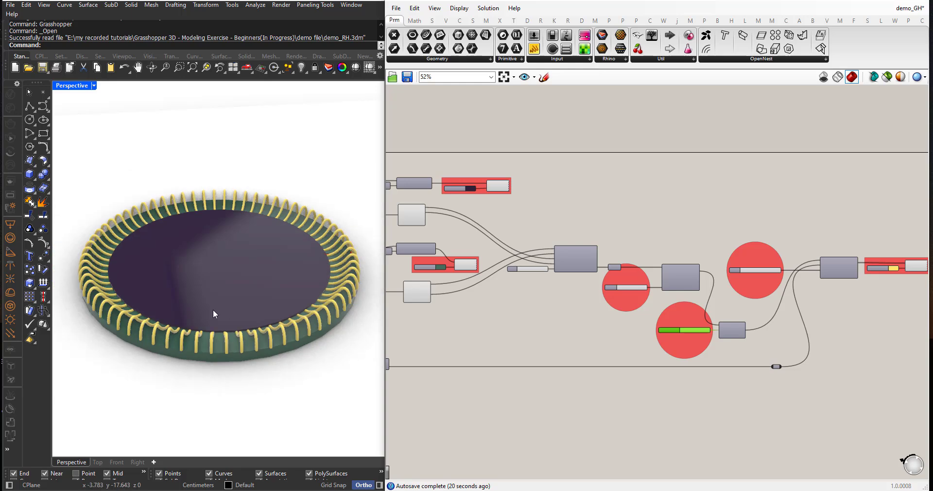
right_drag(212, 309, 210, 313)
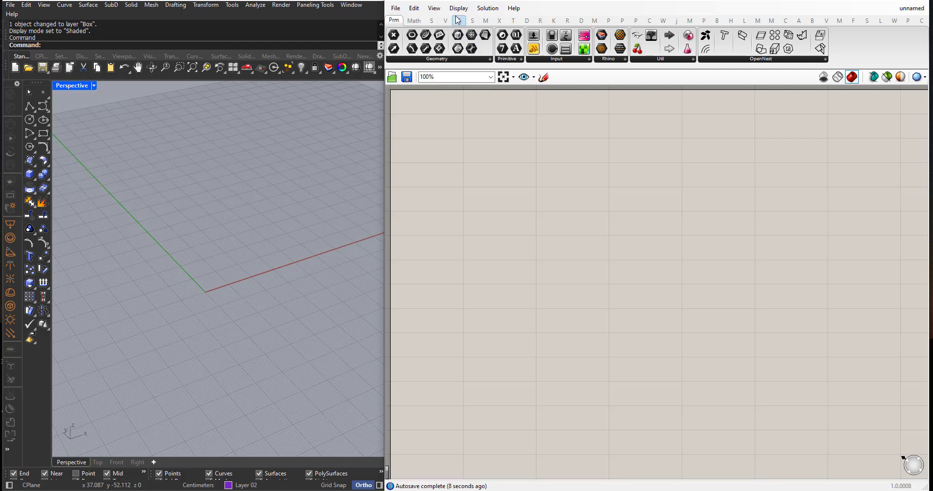
Place a Circle component with Plane and Radius inputs on the empty Grasshopper canvas.
click(459, 21)
drag(532, 91, 523, 283)
scroll(216, 332, up, 4)
scroll(171, 287, up, 5)
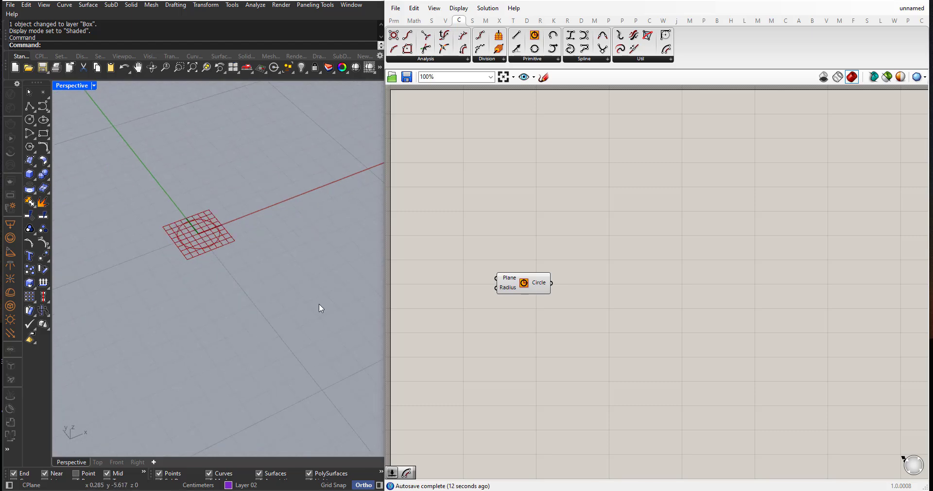
right_drag(552, 327, 614, 350)
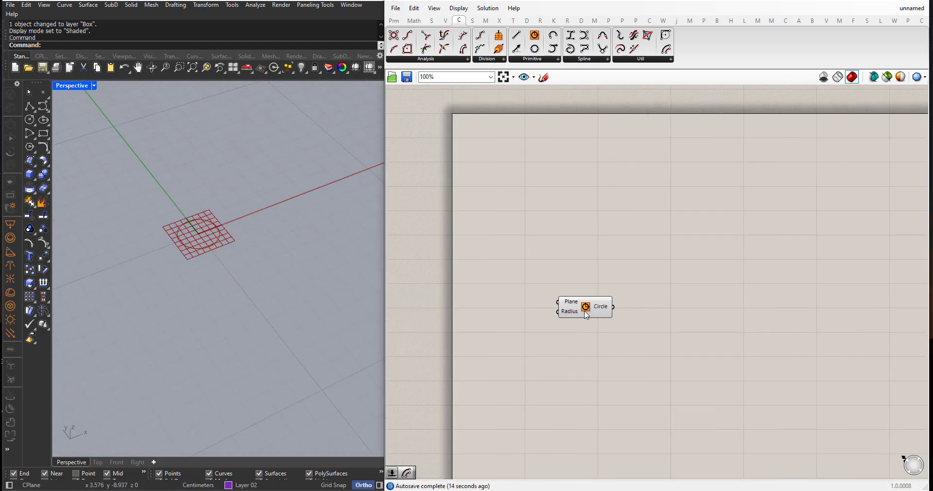
Add a number slider set to 12.00, wire it to the Circle's Radius input, and align it with that input.
drag(586, 315, 629, 330)
scroll(559, 366, up, 1)
double_click(537, 336)
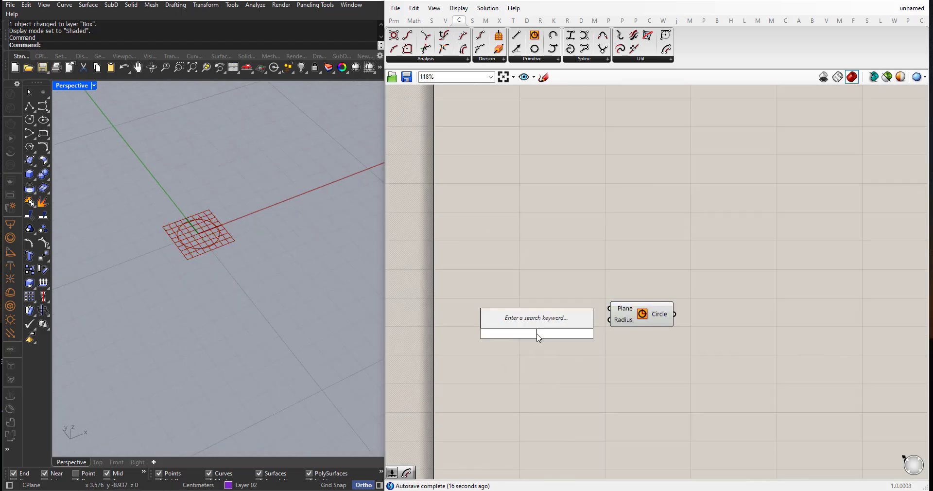
text(12)
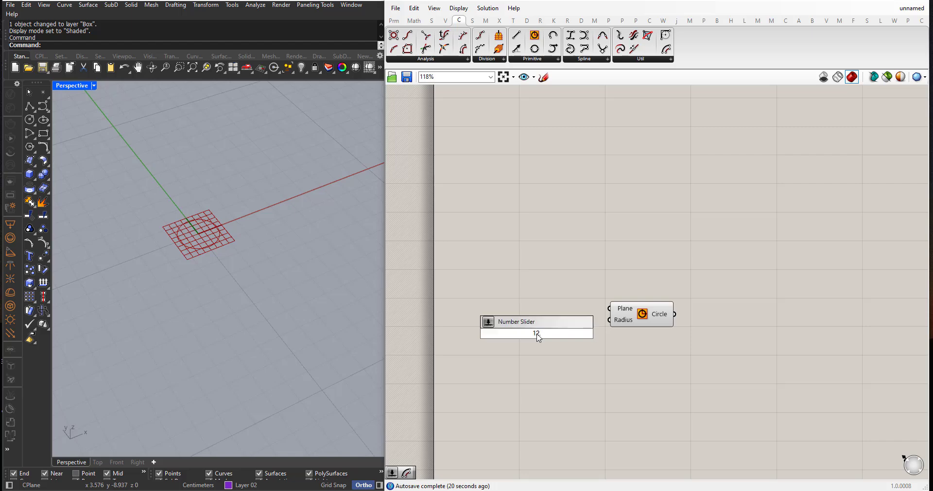
key(Return)
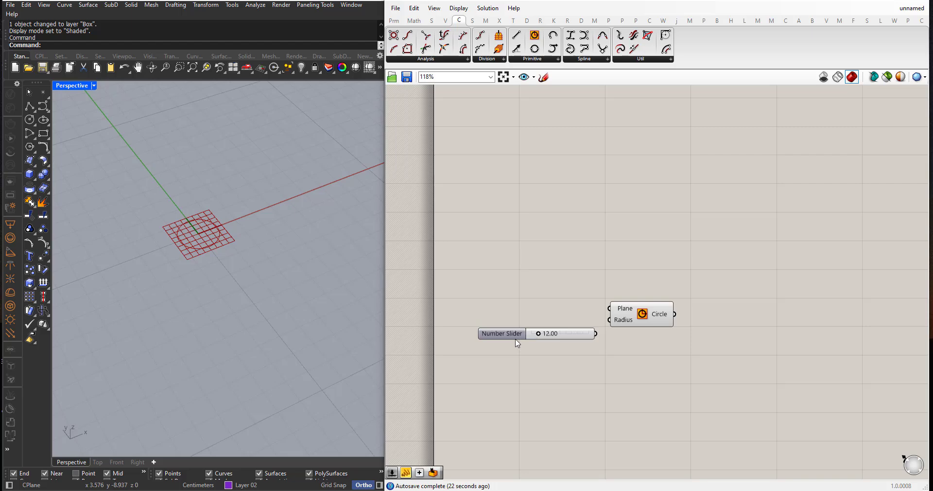
drag(517, 339, 507, 329)
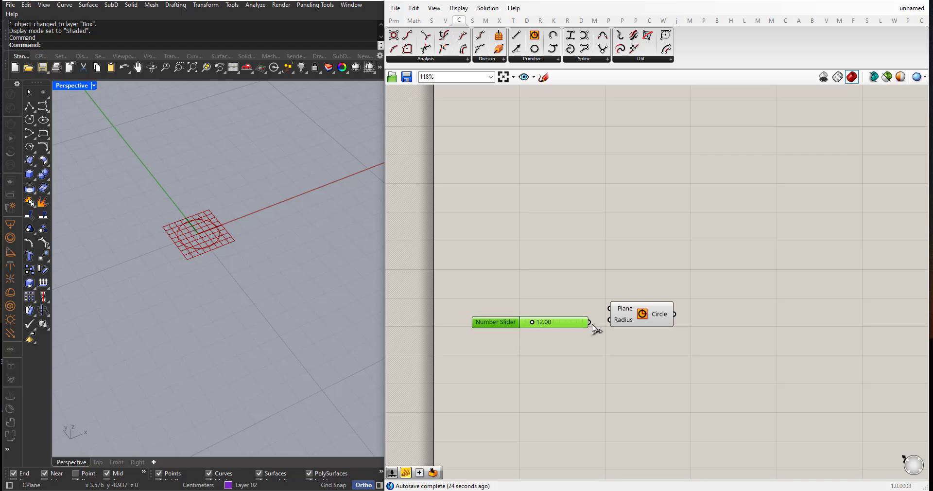
drag(590, 321, 609, 320)
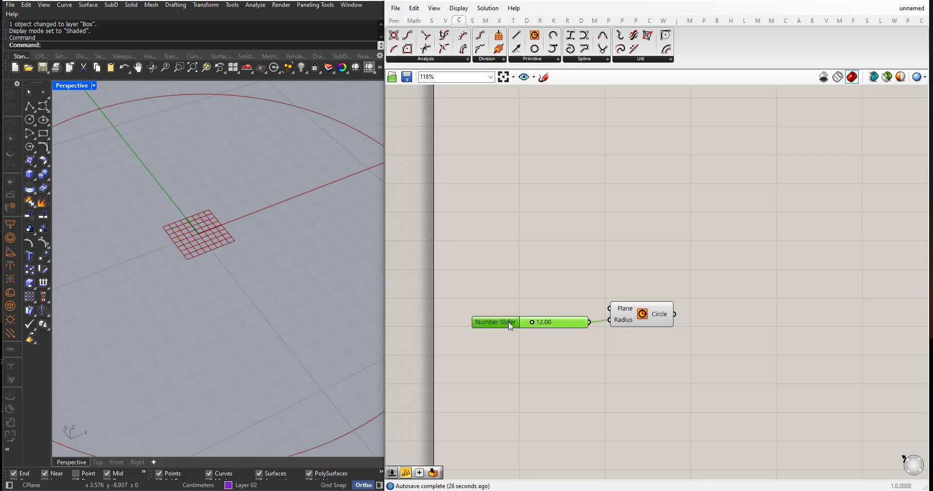
drag(510, 325, 504, 322)
Set the circle's Radius slider to 29.00.
scroll(188, 305, down, 5)
scroll(219, 322, up, 2)
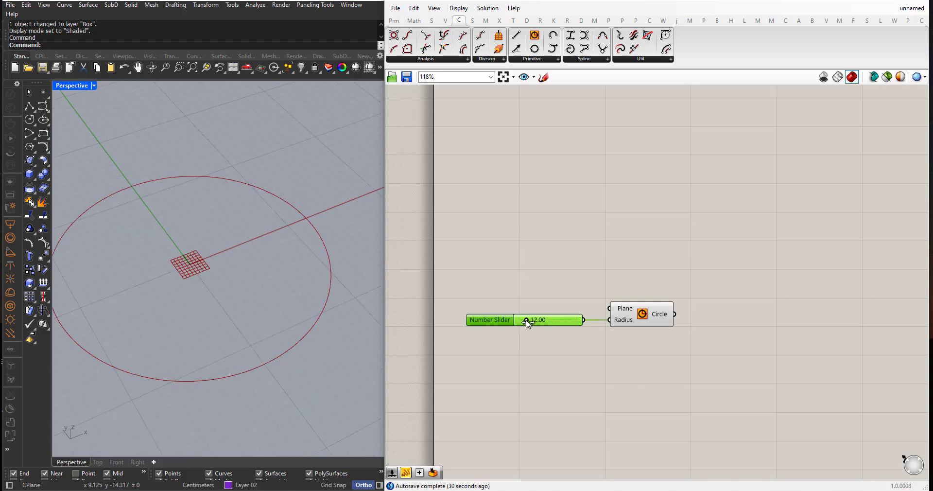
drag(527, 321, 536, 319)
scroll(276, 319, down, 4)
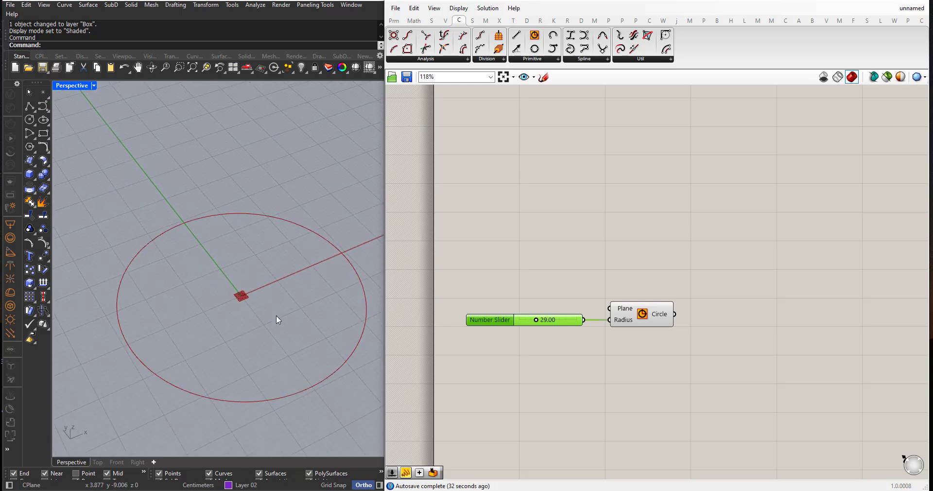
scroll(312, 320, down, 2)
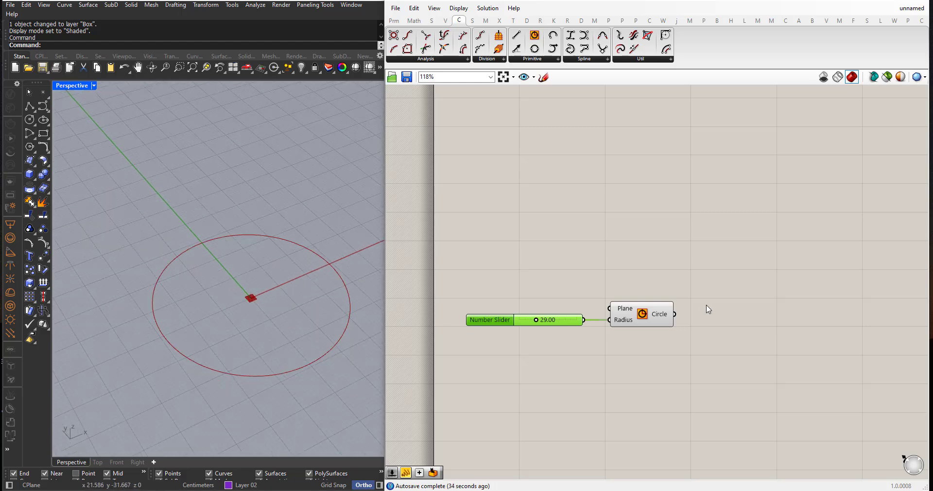
Add an Offset Curve component and arrange it beyond and slightly below the Circle component and its Radius slider.
double_click(708, 292)
text(offset)
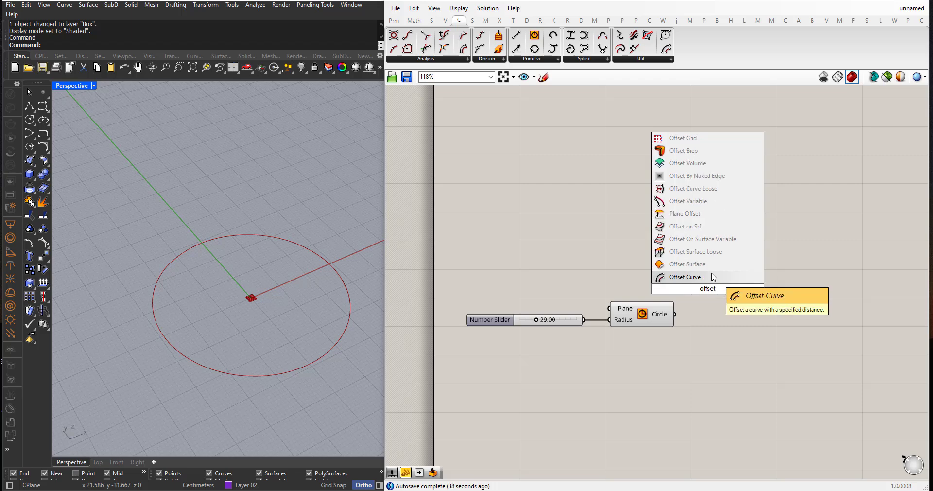
click(712, 277)
drag(712, 291, 736, 266)
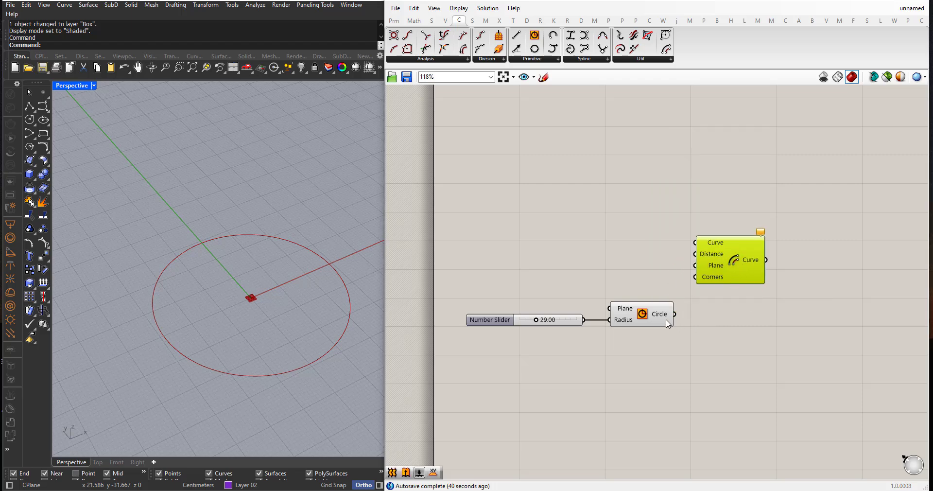
drag(645, 367, 461, 292)
drag(633, 319, 629, 295)
drag(723, 266, 740, 323)
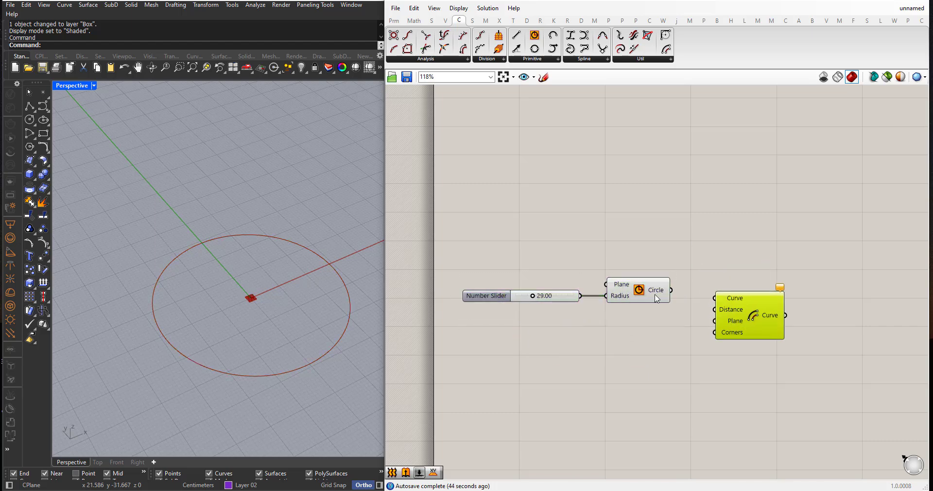
Connect the Circle output to the Offset Curve's Curve input and move the offset component farther down.
scroll(593, 232, down, 2)
scroll(614, 247, down, 2)
scroll(695, 371, up, 2)
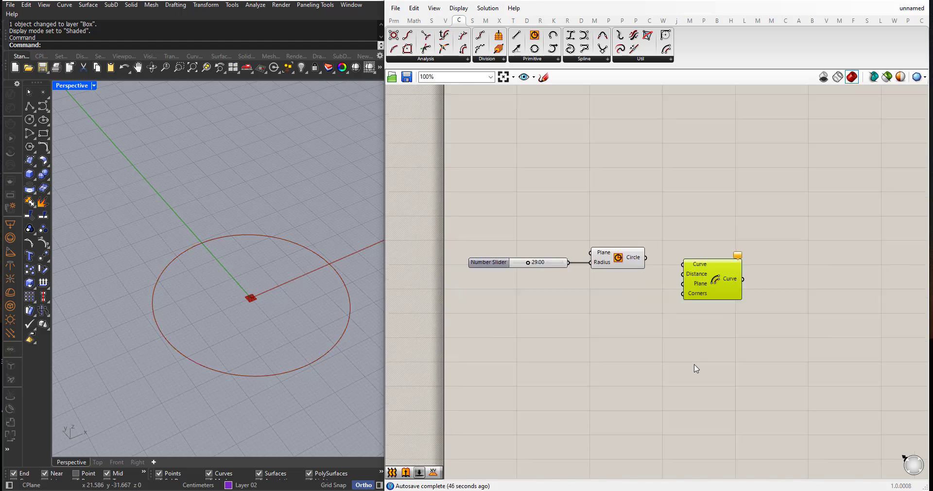
drag(646, 265, 682, 264)
drag(717, 288, 716, 322)
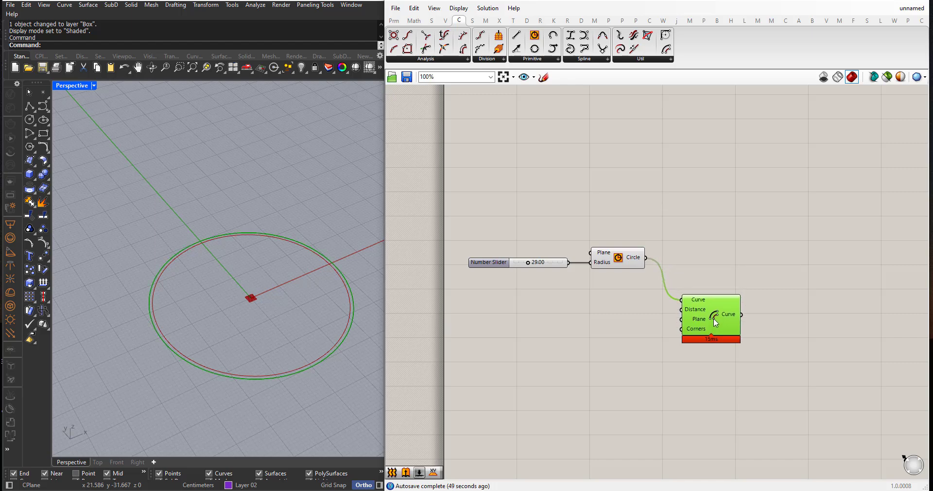
Add a number slider set to 11.00, wire it to the Offset Curve's Distance input, and align it with that input.
scroll(669, 346, up, 1)
click(579, 343)
double_click(579, 342)
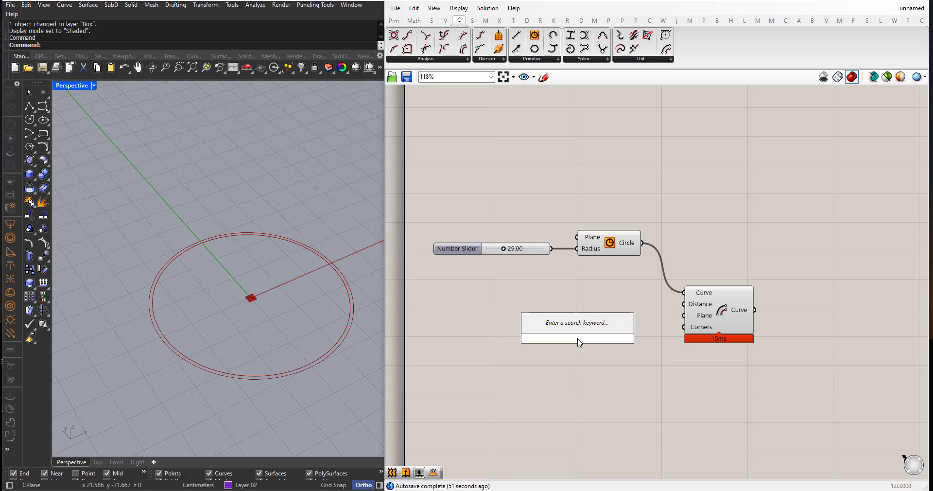
text(11)
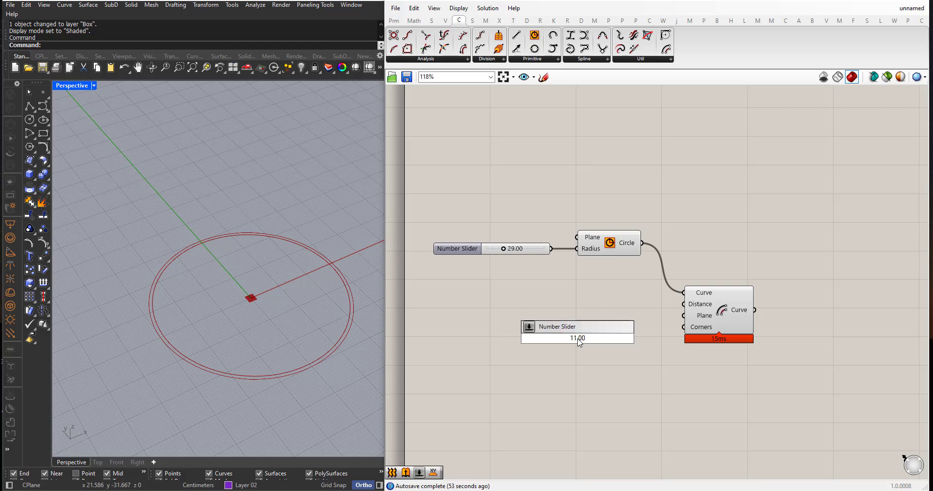
key(Return)
drag(555, 340, 552, 311)
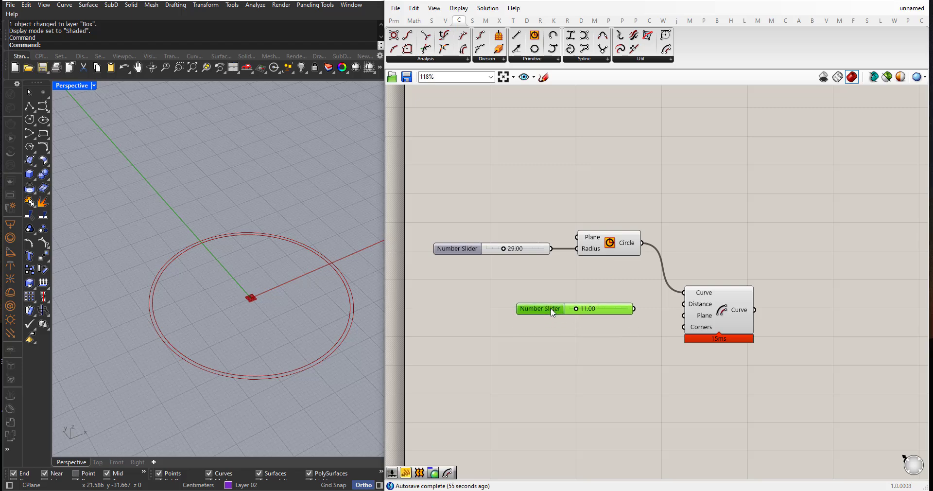
drag(633, 309, 684, 304)
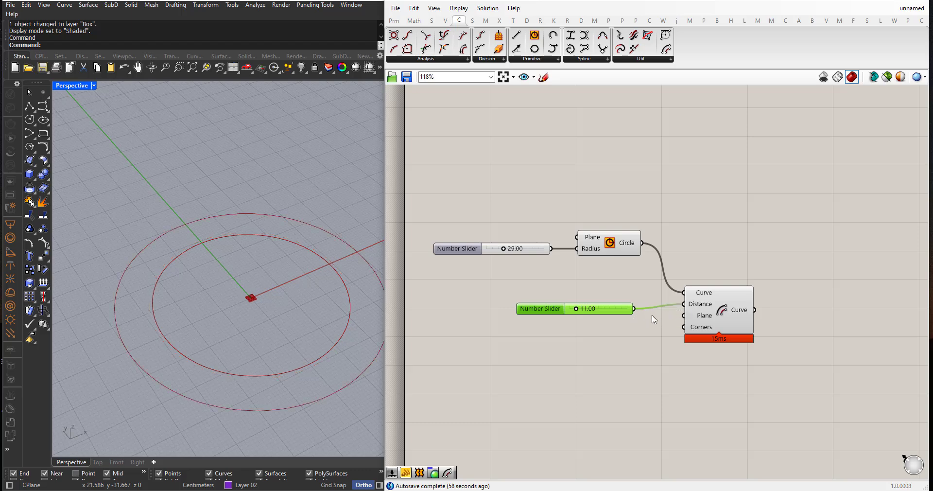
mouse_move(536, 315)
mouse_down()
mouse_move(545, 313)
mouse_move(535, 309)
mouse_up()
scroll(234, 322, down, 2)
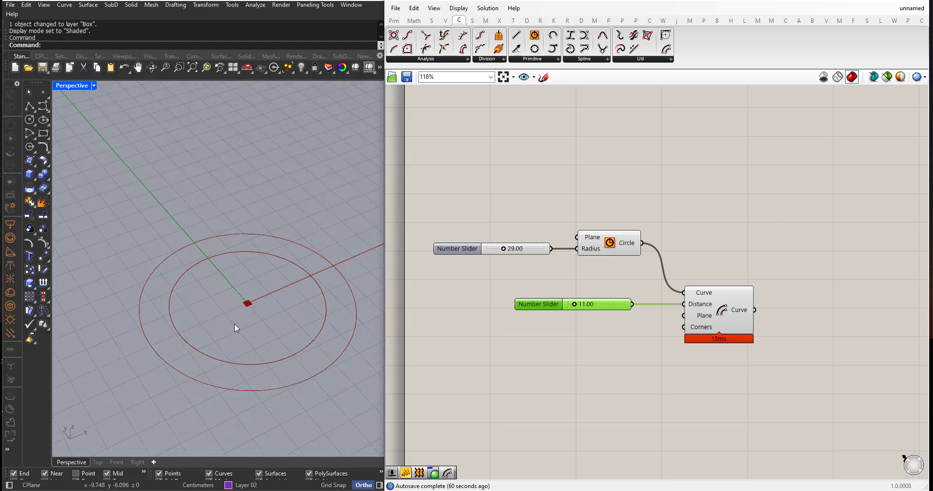
Apply the expression -x to the Offset Curve's Distance input so the circle is offset inward.
scroll(662, 327, up, 1)
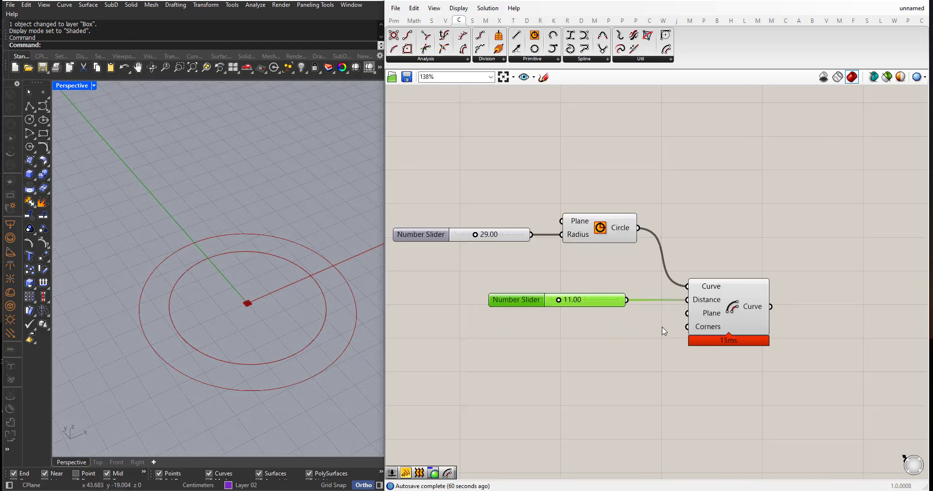
scroll(678, 325, up, 1)
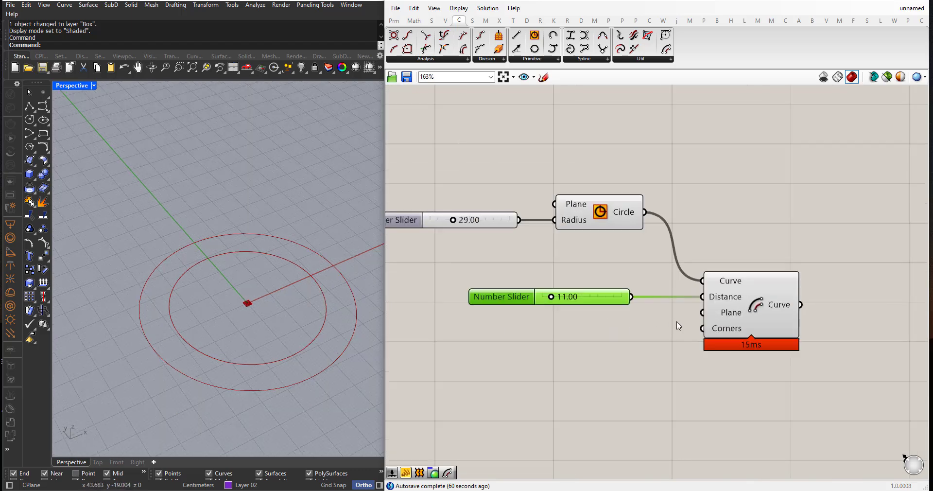
right_click(713, 301)
mouse_move(758, 398)
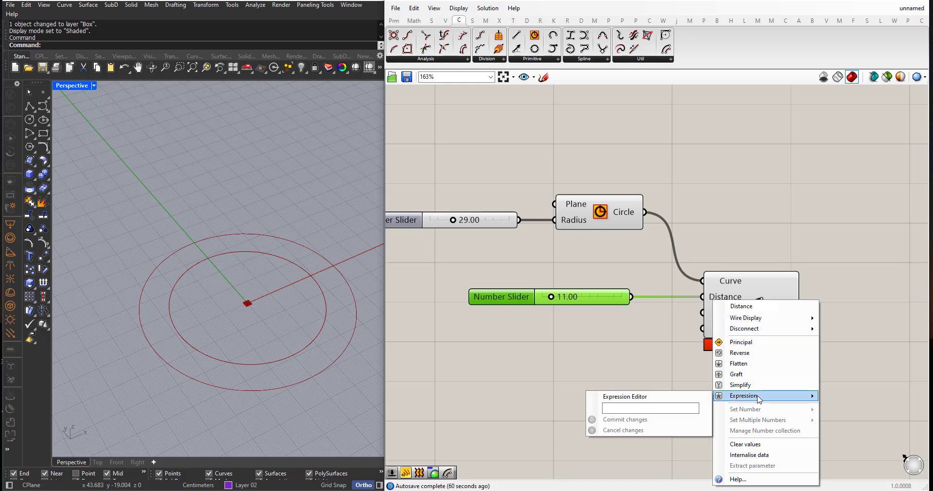
click(690, 409)
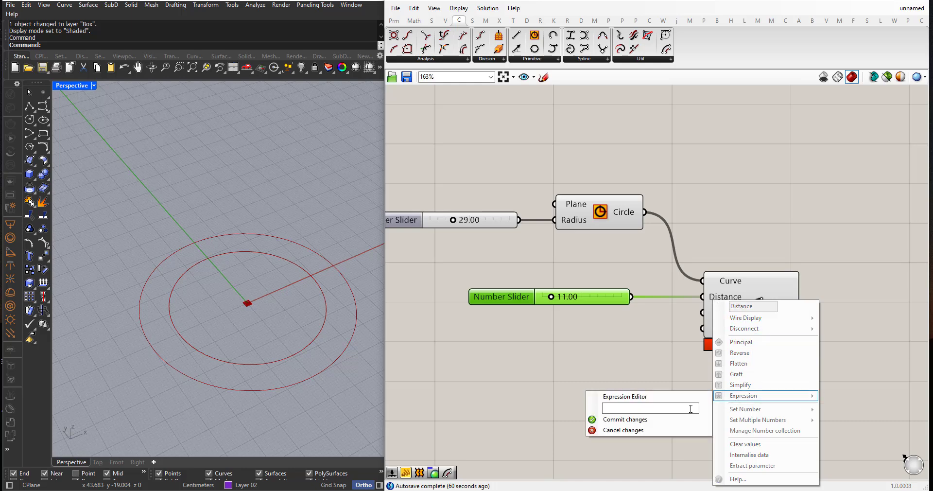
text(-x)
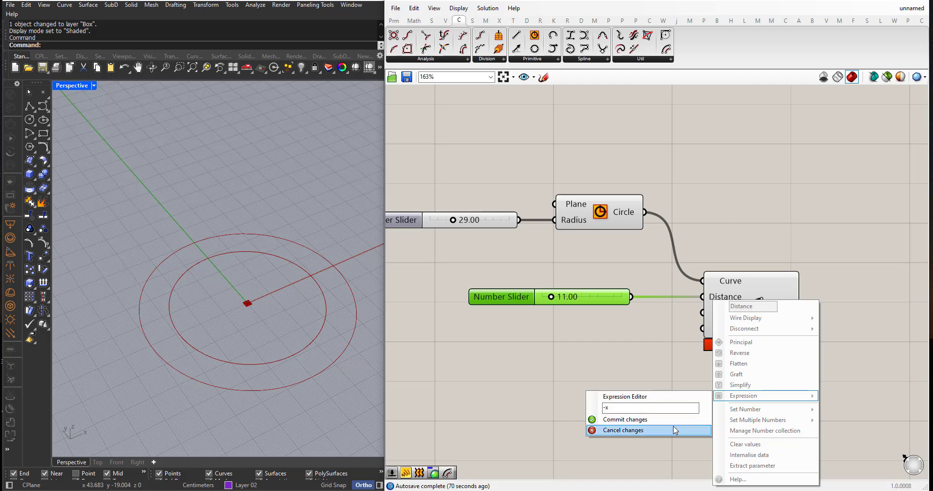
click(674, 419)
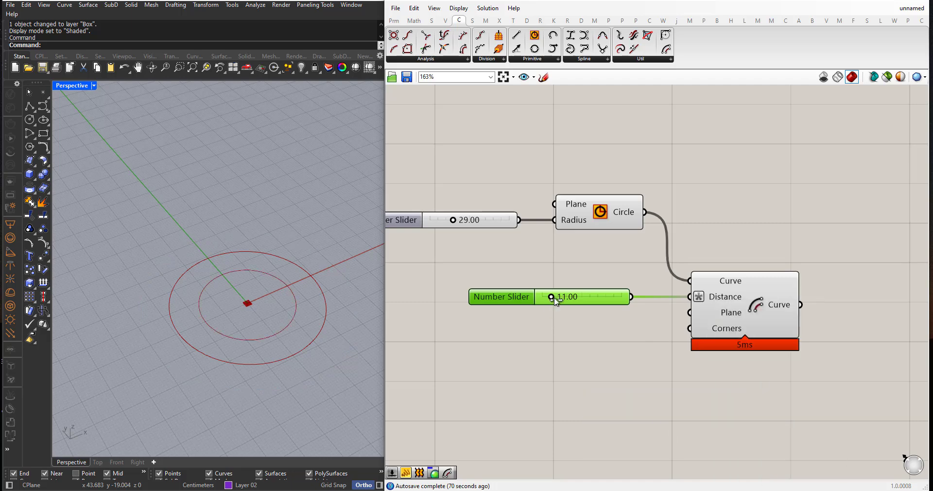
Set the offset's Distance slider to 9.16.
drag(554, 297, 554, 296)
drag(552, 297, 549, 298)
scroll(251, 337, down, 2)
scroll(283, 326, up, 6)
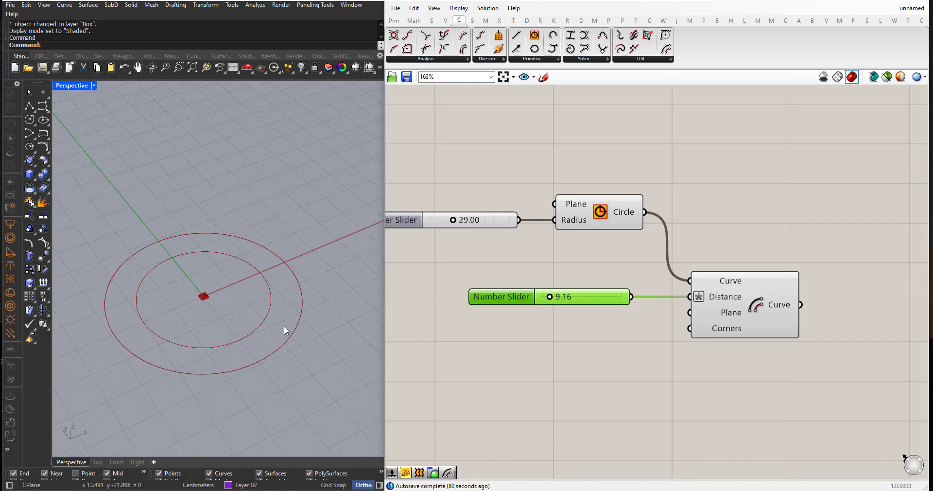
right_drag(284, 326, 288, 316)
Place a Perp Frame component beside the Circle and connect the Circle output to its Curve input.
scroll(557, 382, down, 3)
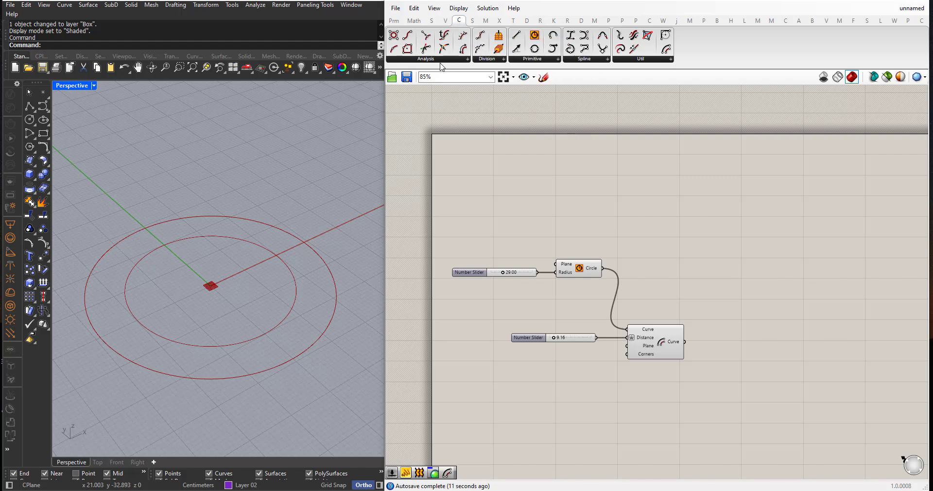
click(436, 61)
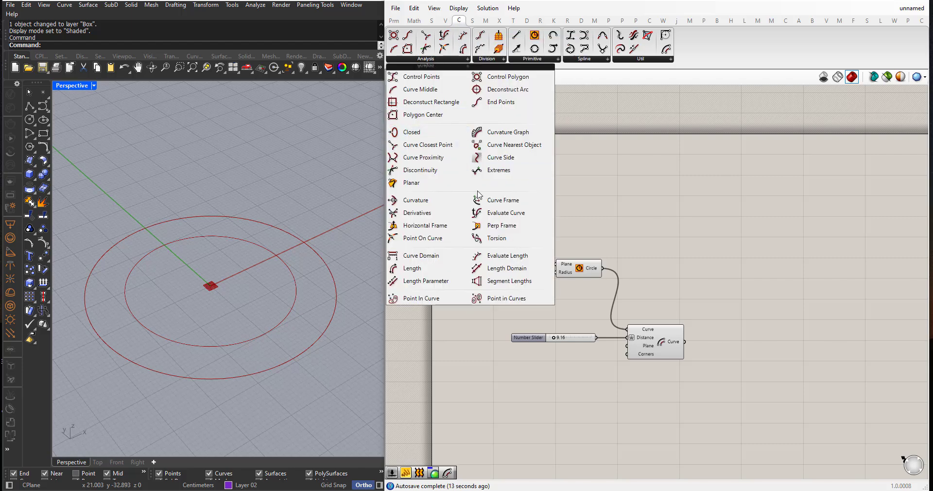
drag(501, 225, 690, 273)
scroll(618, 307, up, 3)
drag(592, 243, 743, 251)
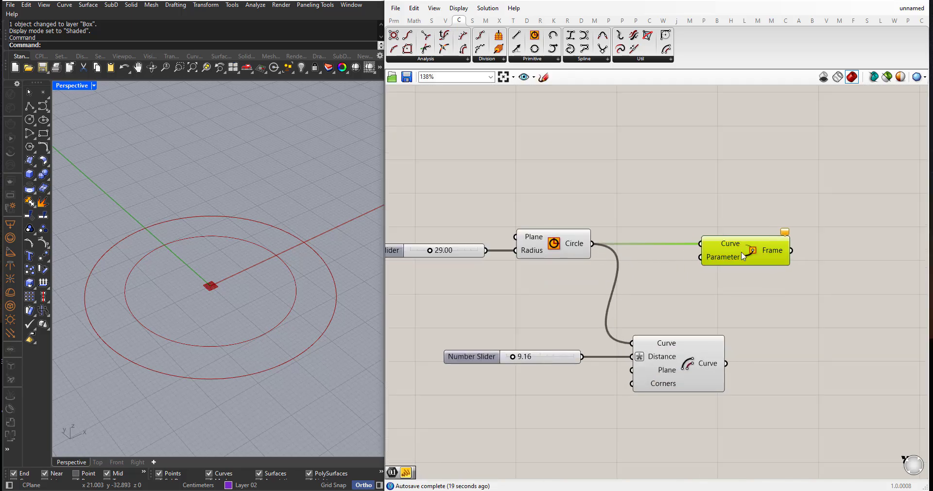
right_drag(217, 280, 270, 277)
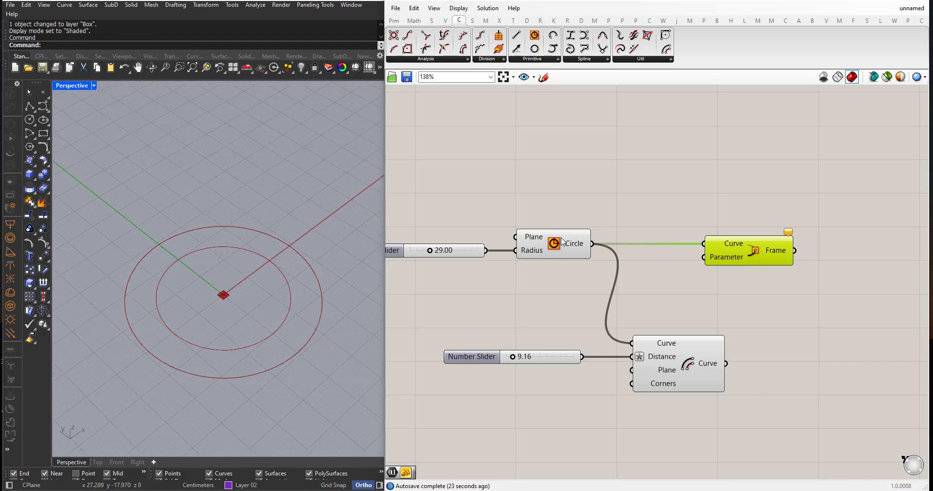
Move the Radius slider, Circle and Perp Frame up together, and shift Perp Frame farther away from the Circle.
scroll(292, 270, up, 2)
drag(791, 286, 391, 214)
drag(757, 256, 753, 205)
click(755, 249)
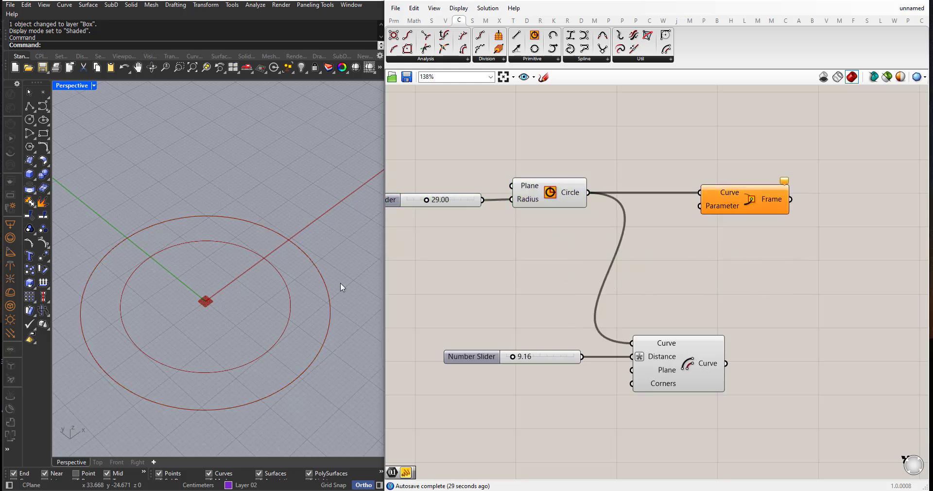
right_drag(252, 281, 242, 264)
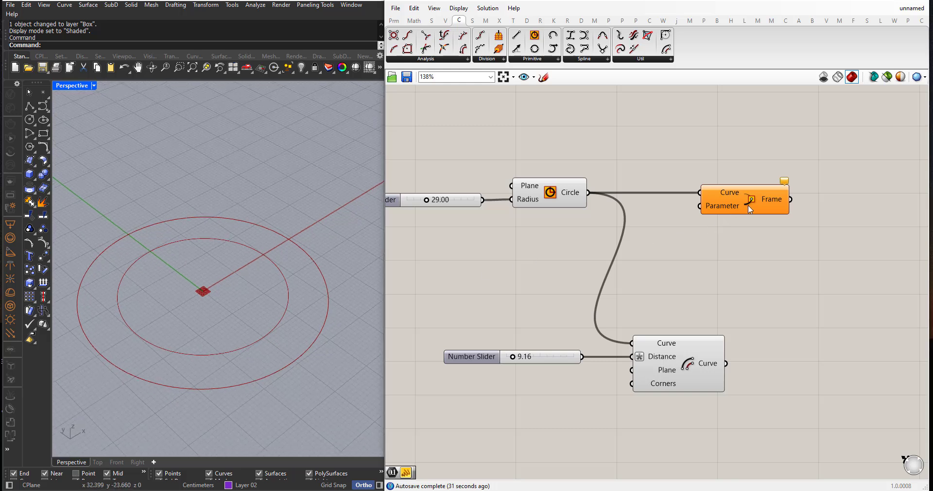
drag(749, 208, 764, 208)
Add a panel containing 0 and connect it to the Perp Frame's Parameter input.
double_click(658, 269)
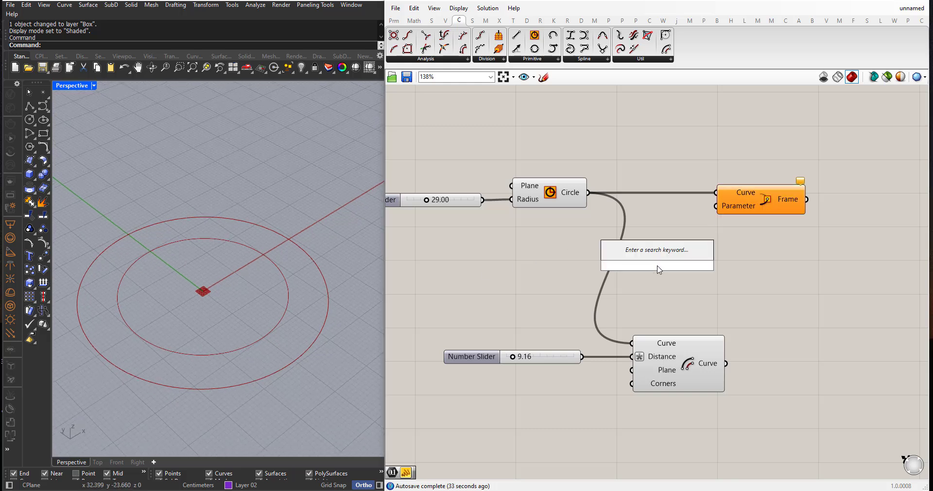
text(//0)
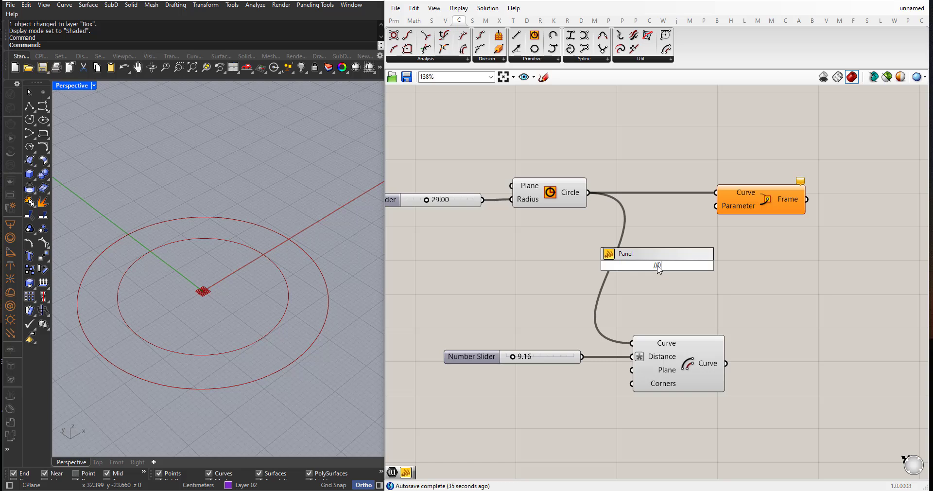
key(Return)
drag(661, 265, 716, 206)
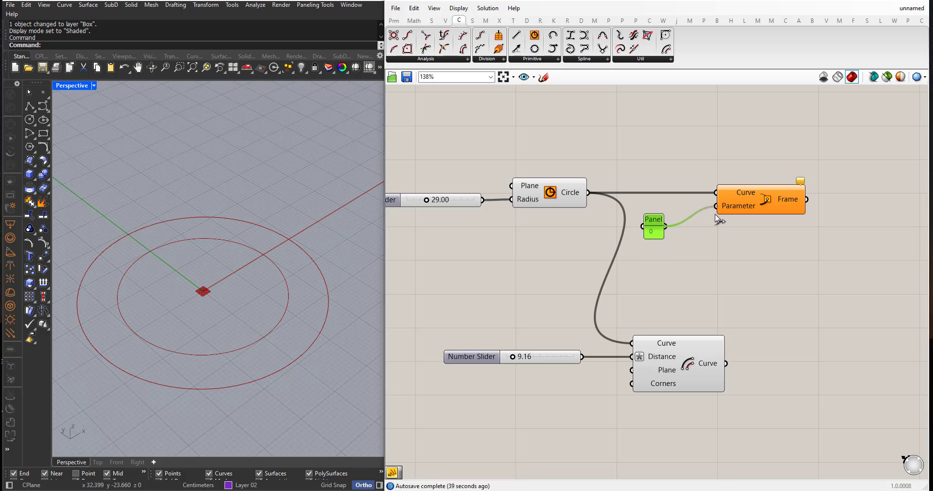
scroll(278, 267, up, 10)
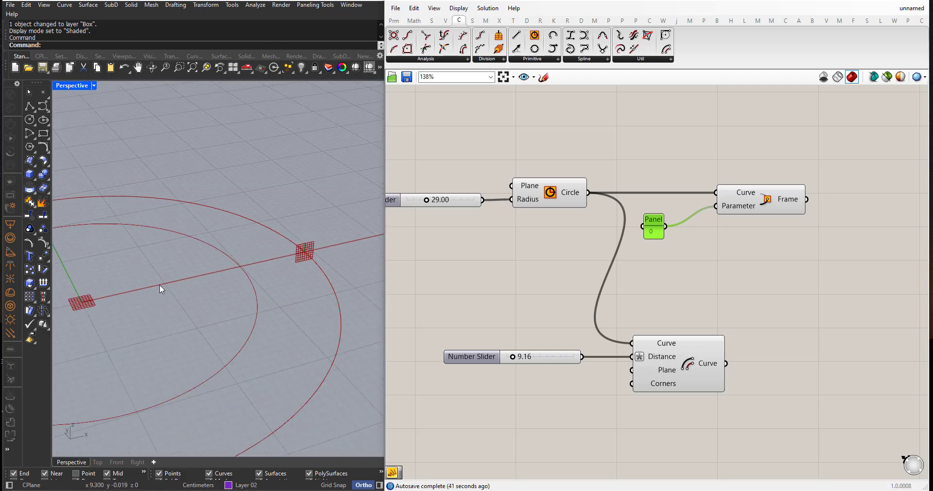
Move the panel containing 0 closer to the Perp Frame, level with its Parameter input.
scroll(277, 266, up, 6)
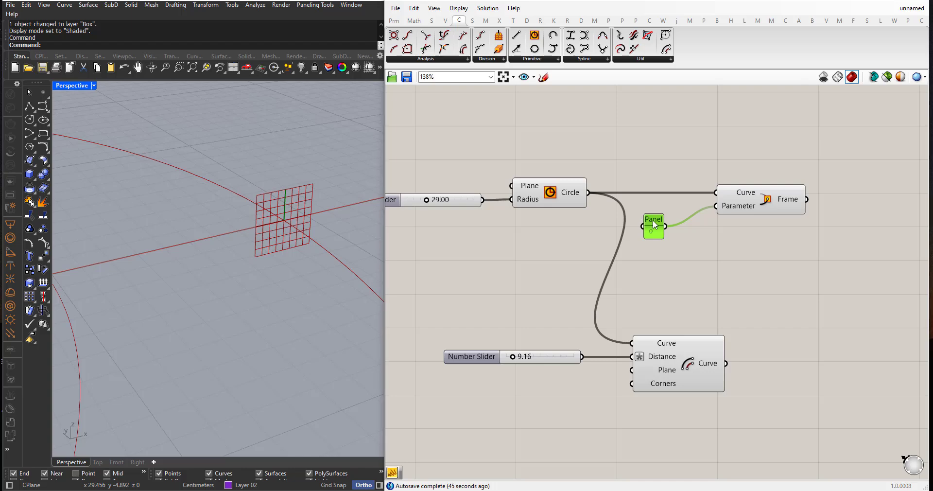
drag(653, 224, 669, 204)
Examine the perpendicular frame on the outer circle from several angles and distances, comparing its orientation with the curve.
scroll(324, 255, down, 10)
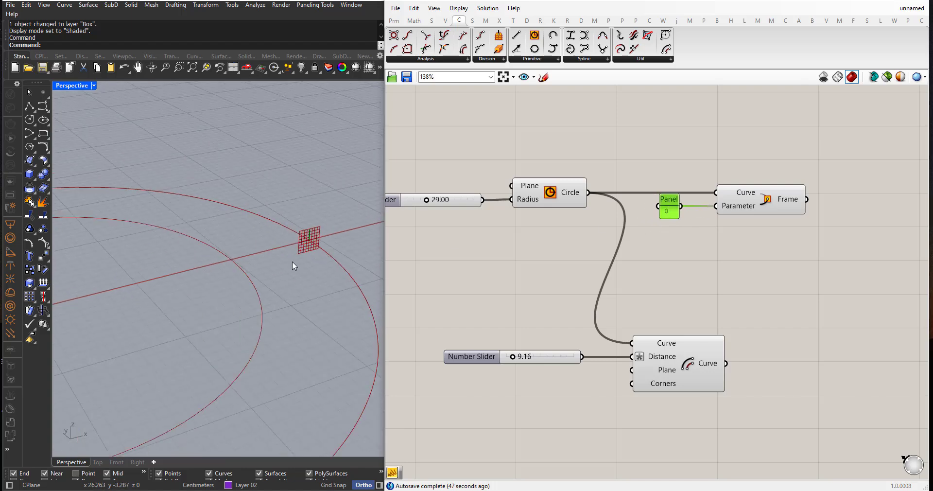
right_drag(235, 273, 252, 288)
scroll(281, 233, down, 4)
right_drag(284, 231, 252, 282)
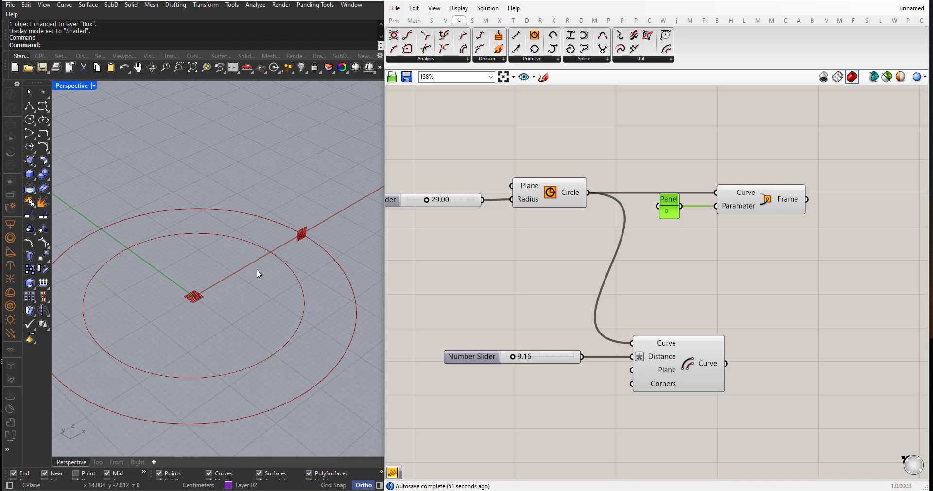
scroll(275, 235, down, 3)
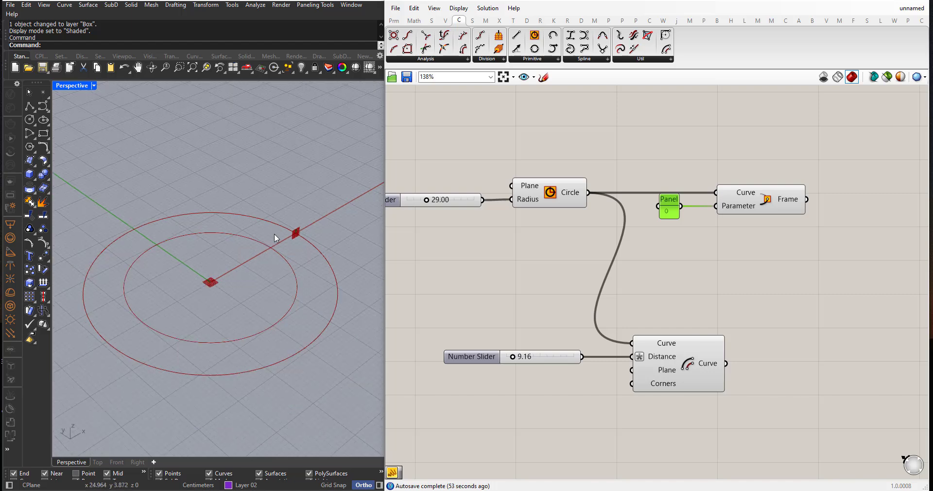
scroll(281, 252, up, 5)
scroll(290, 243, up, 8)
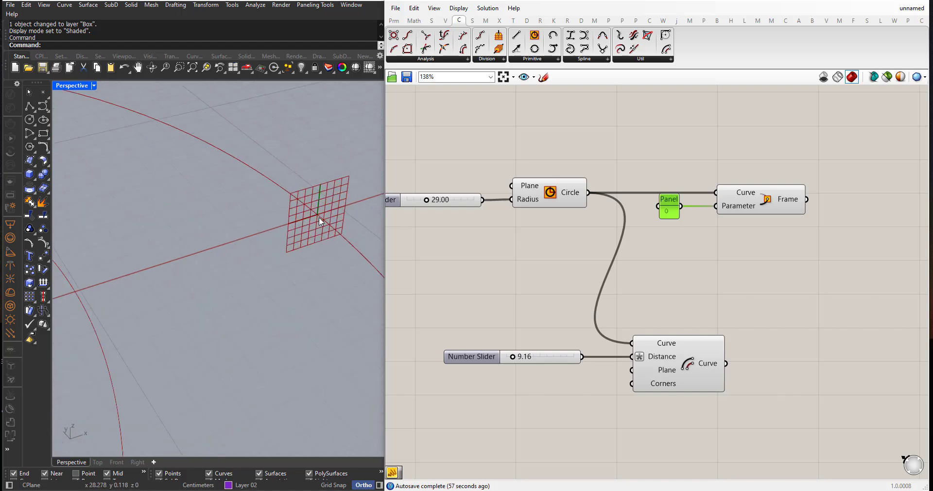
scroll(306, 228, down, 4)
scroll(309, 238, up, 2)
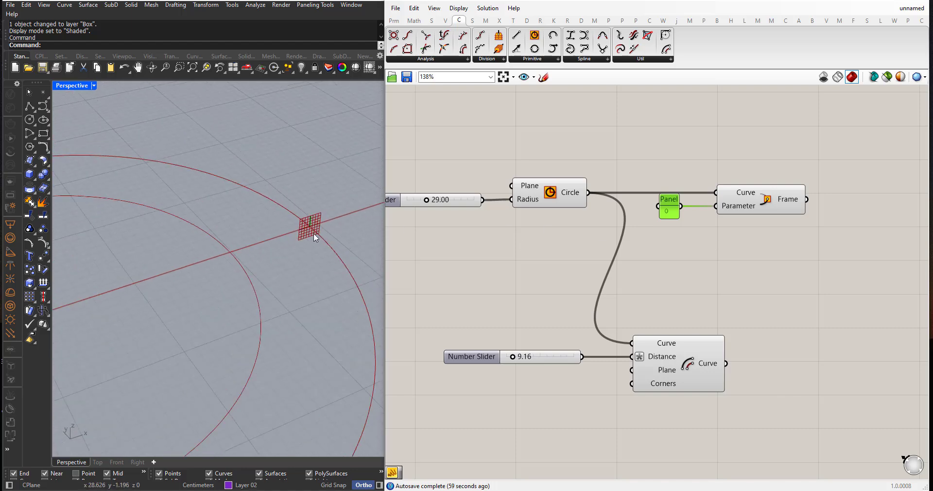
scroll(313, 233, down, 3)
scroll(321, 236, up, 1)
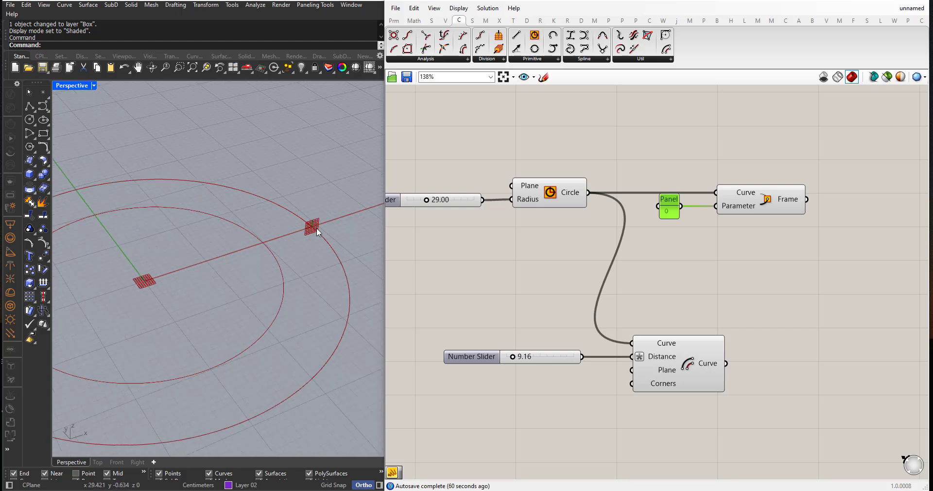
scroll(311, 229, up, 3)
right_drag(304, 233, 267, 203)
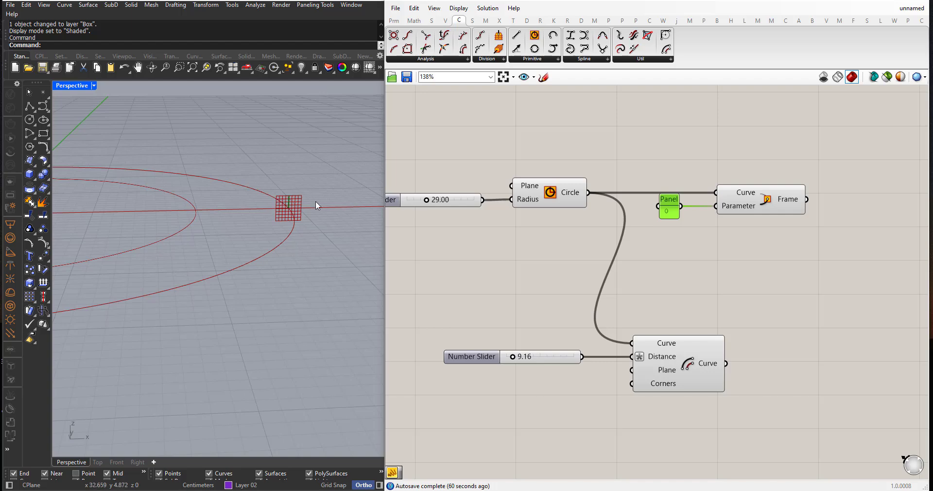
right_drag(187, 225, 304, 271)
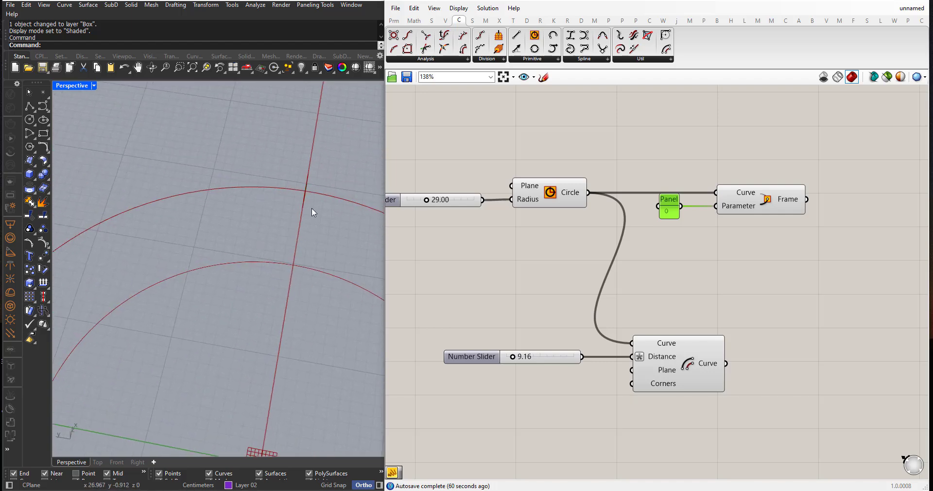
right_drag(310, 209, 256, 229)
scroll(287, 246, down, 3)
scroll(533, 245, down, 2)
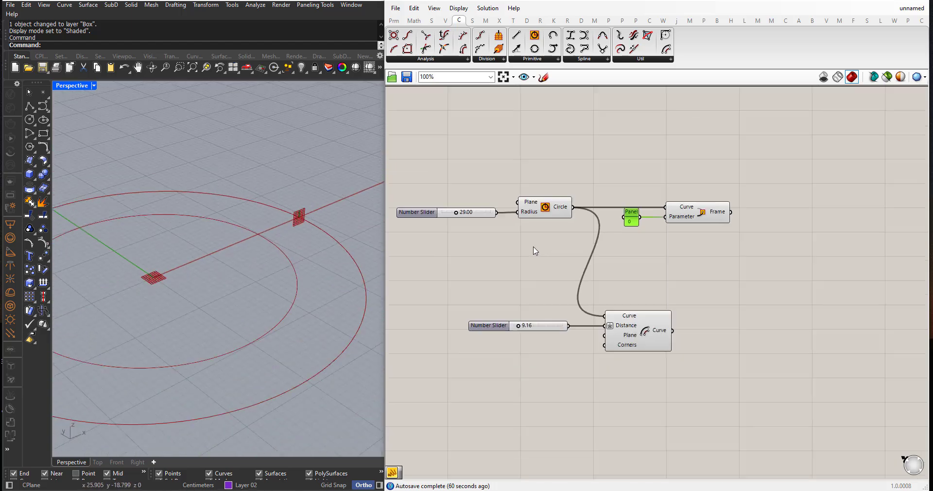
Duplicate the panel and Perp Frame beside the offset component and connect the offset's Curve output to the copy's Curve input.
scroll(715, 266, up, 1)
drag(755, 264, 601, 156)
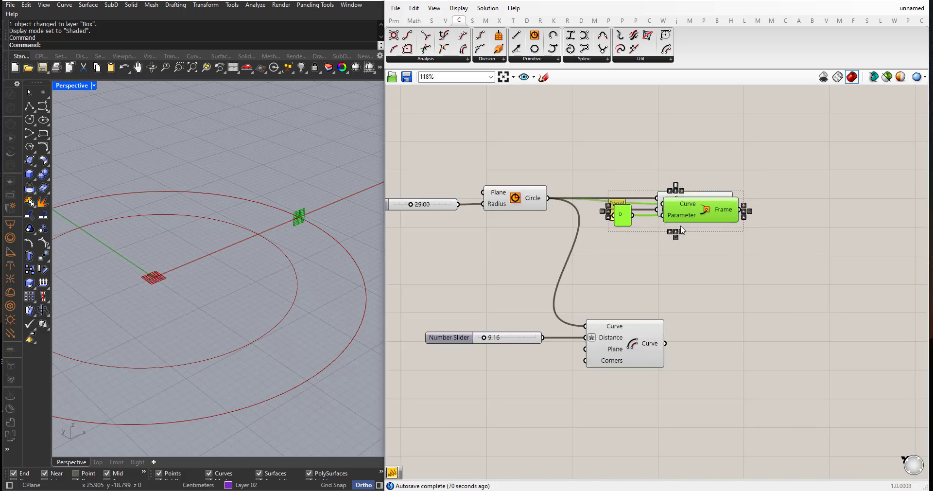
alt+drag(692, 203, 743, 387)
click(716, 317)
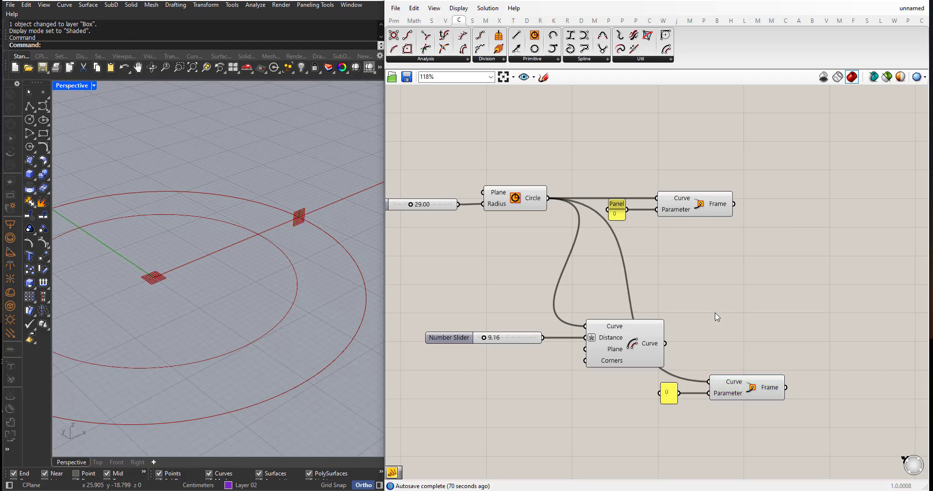
drag(665, 342, 708, 382)
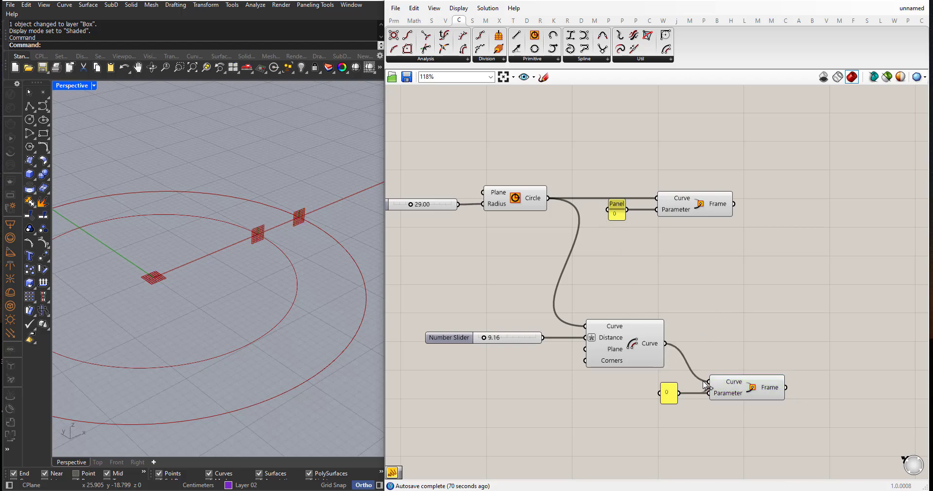
scroll(250, 265, up, 4)
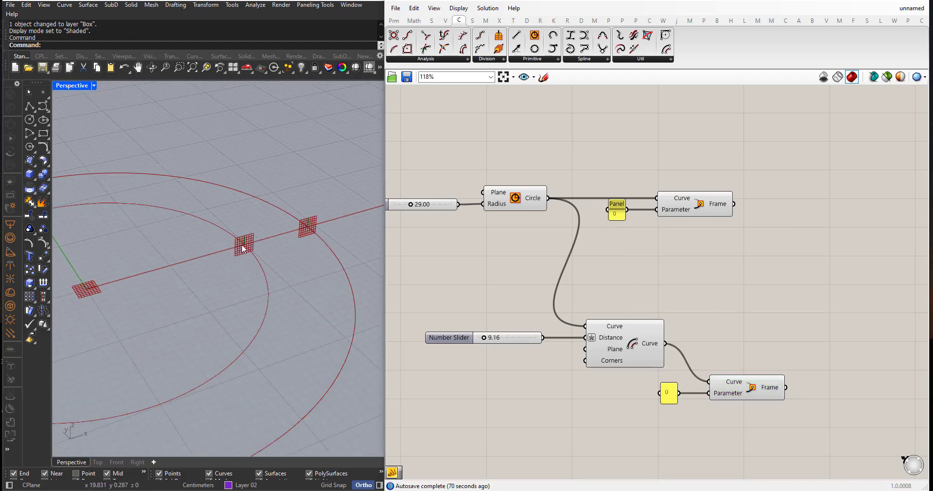
Move the offset component, its Distance slider, and the copied panel and Perp Frame together farther below the Circle.
scroll(543, 288, down, 3)
drag(700, 384, 497, 284)
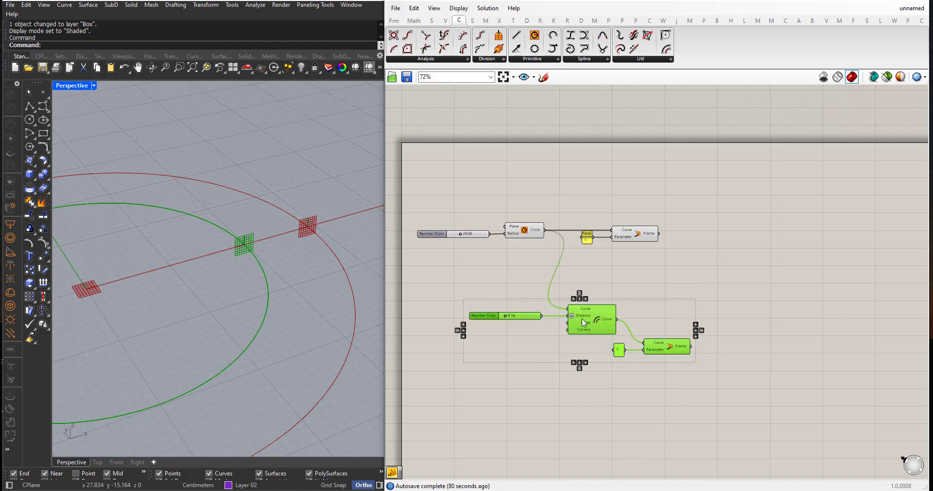
drag(581, 319, 566, 332)
scroll(572, 277, up, 2)
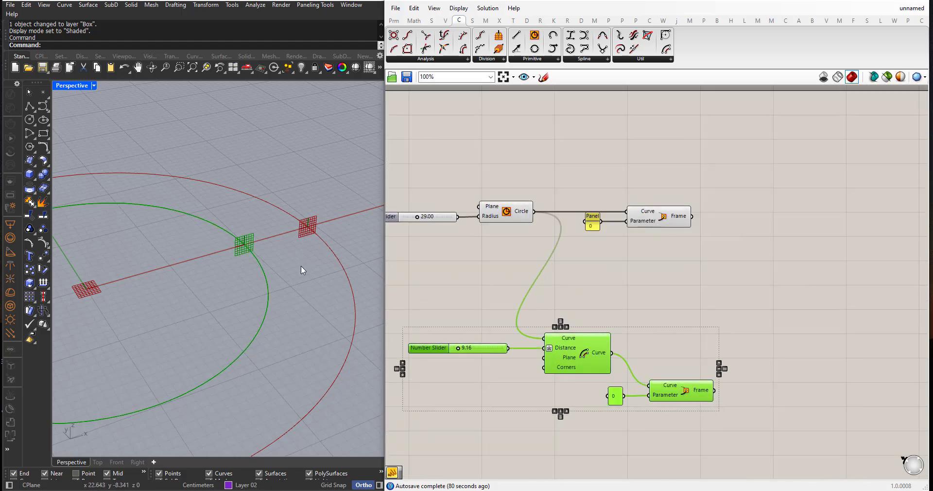
click(496, 299)
Try a preview plane size of 3 and set it back to 2.5.
scroll(230, 258, up, 2)
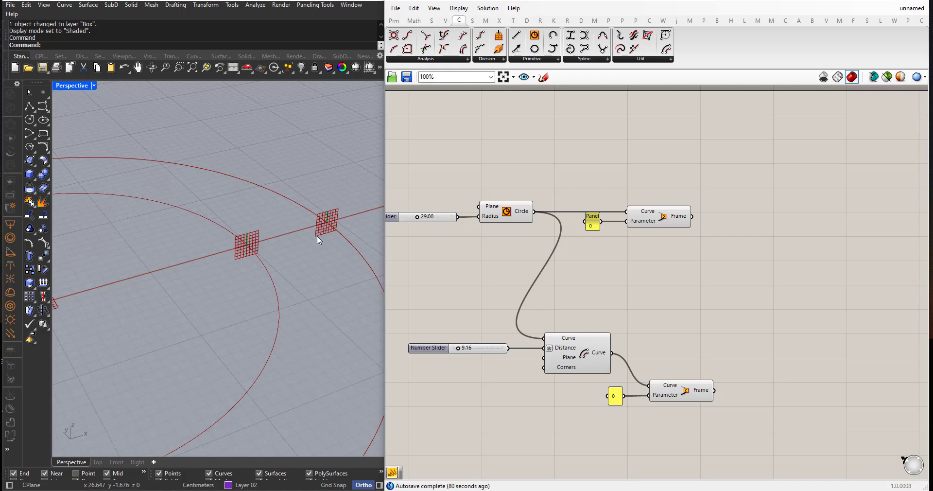
right_drag(317, 236, 306, 231)
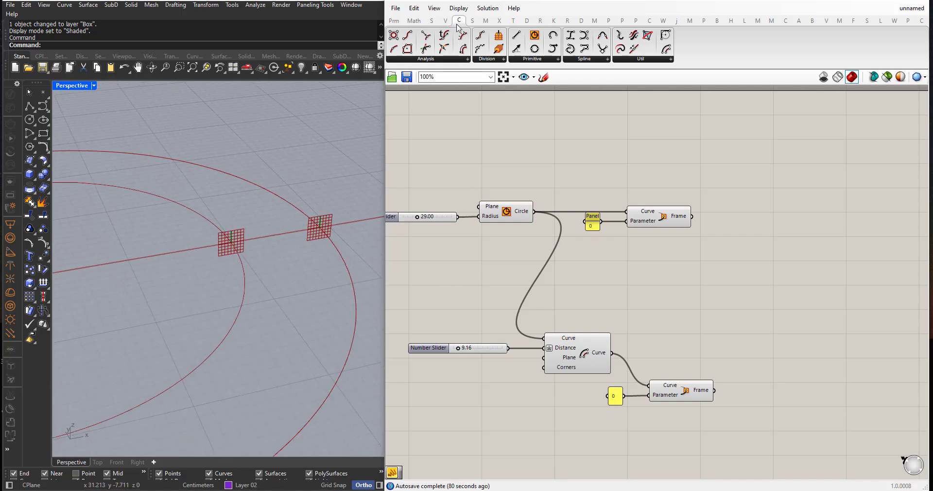
click(458, 8)
mouse_move(494, 168)
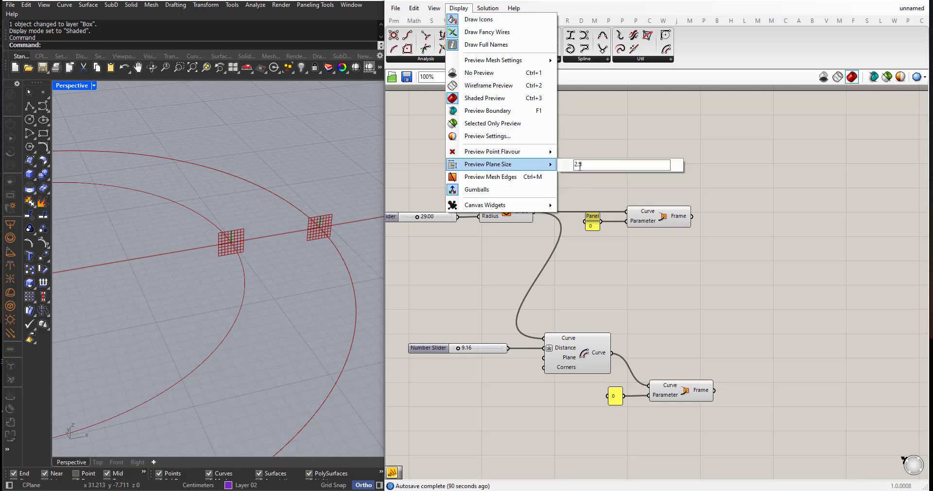
drag(583, 165, 568, 168)
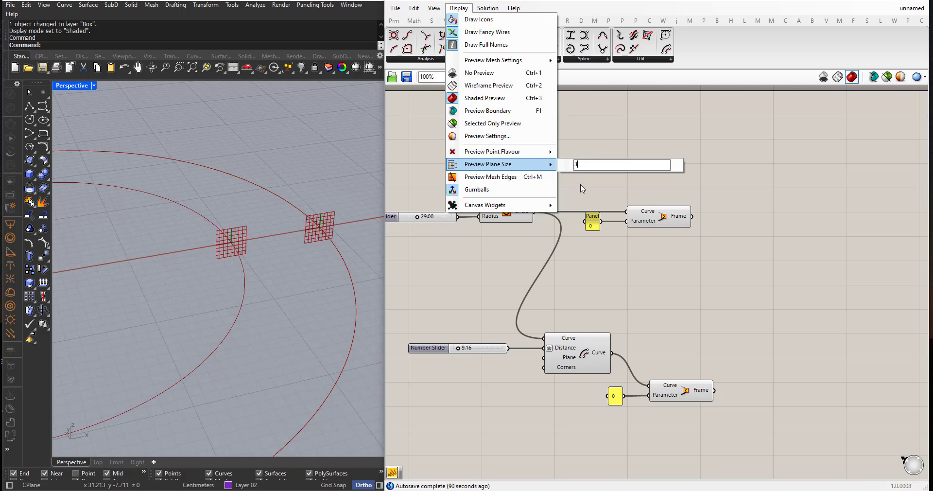
text(2.5)
click(579, 278)
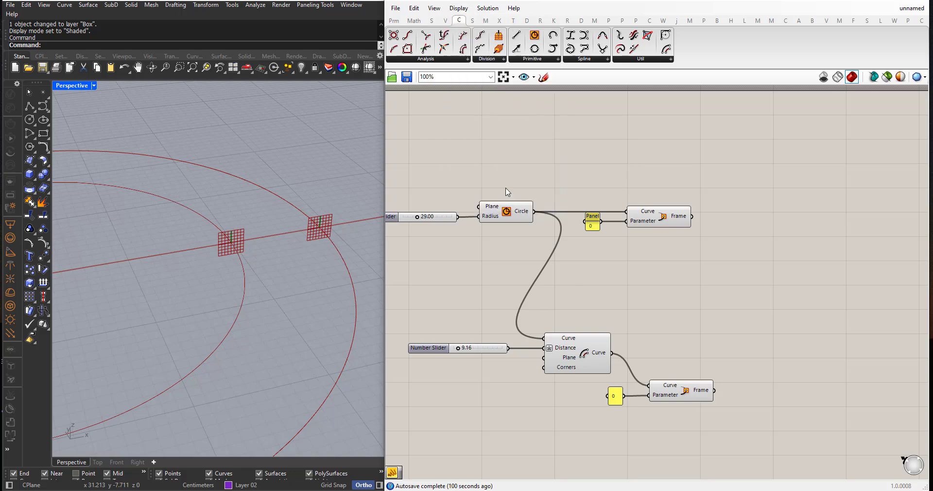
Place a Deconstruct Plane component beside the outer circle's Perp Frame and connect the Frame output to its Plane input.
scroll(506, 192, down, 1)
scroll(317, 322, up, 2)
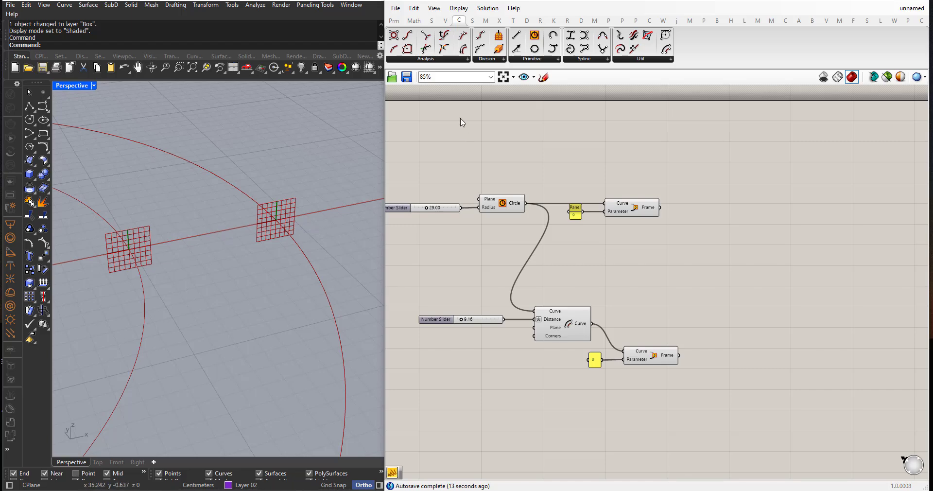
click(446, 22)
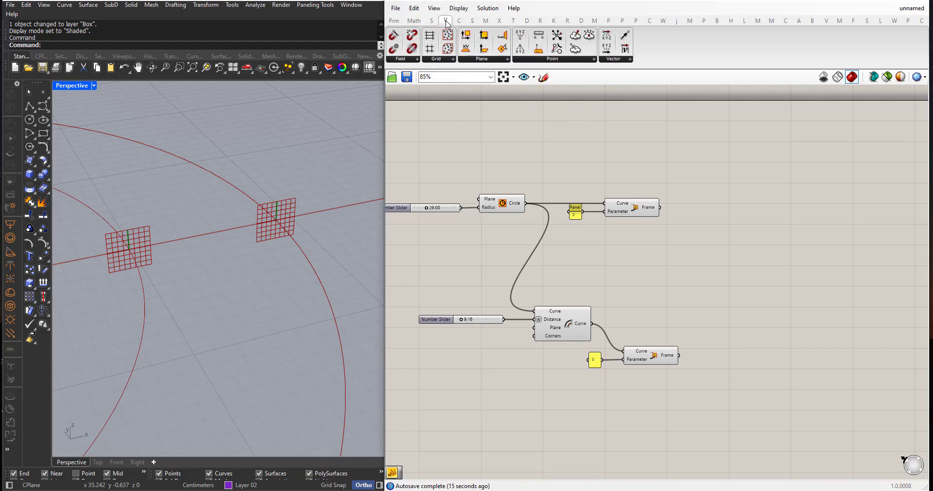
click(482, 59)
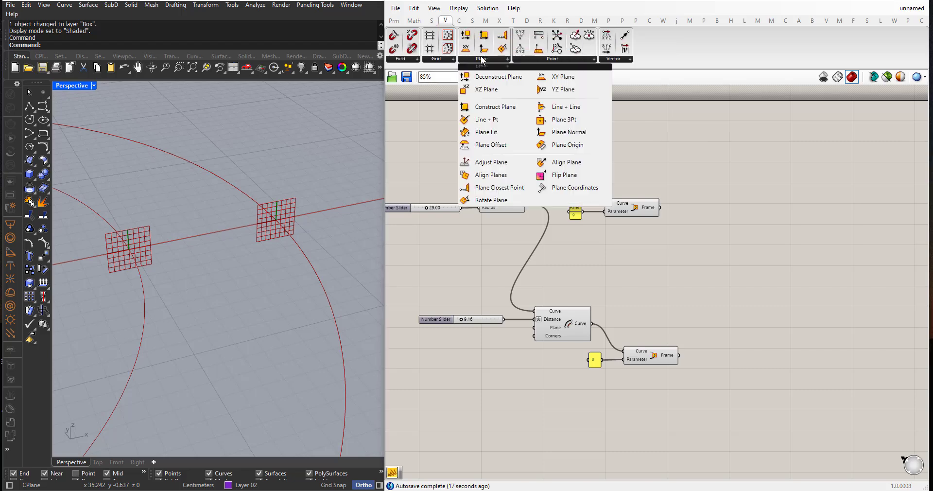
drag(498, 77, 753, 230)
drag(661, 208, 718, 214)
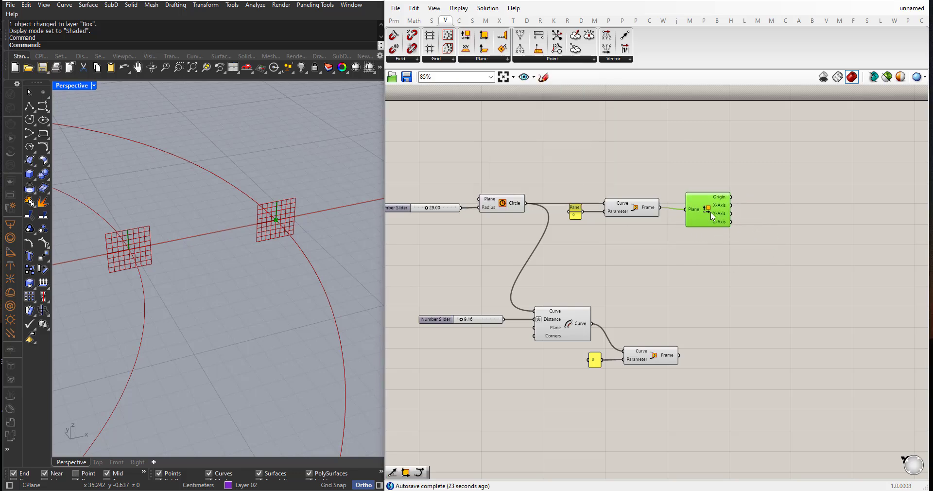
Inspect the outer frame's axes and align Deconstruct Plane so its Plane input is level with the Frame output.
scroll(285, 232, up, 5)
right_drag(273, 217, 291, 218)
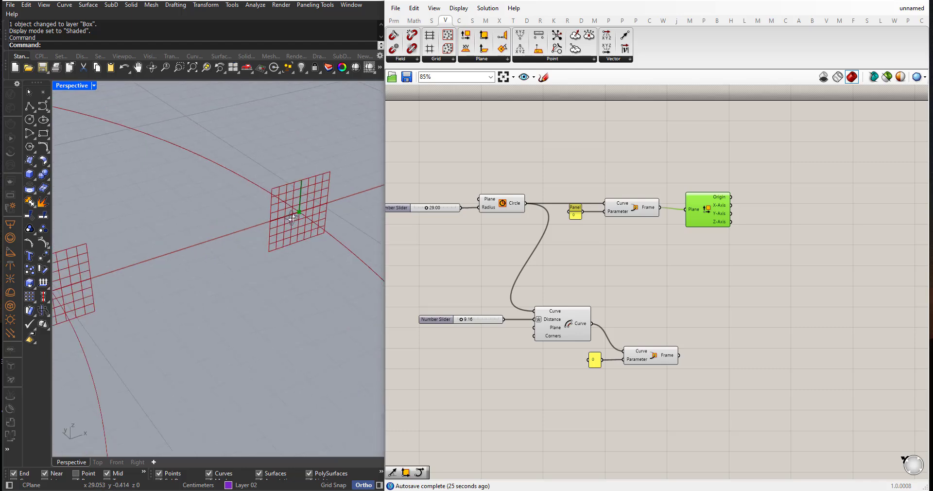
scroll(322, 211, up, 5)
scroll(716, 213, up, 2)
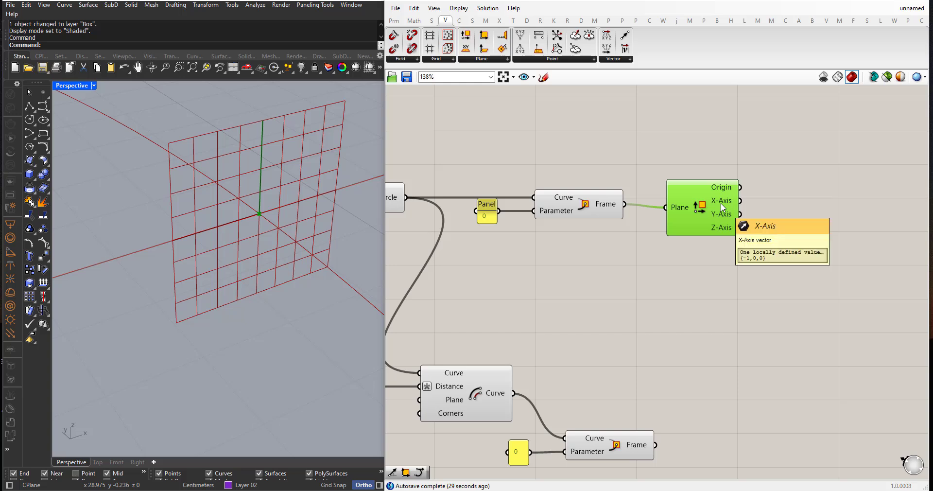
scroll(293, 240, down, 4)
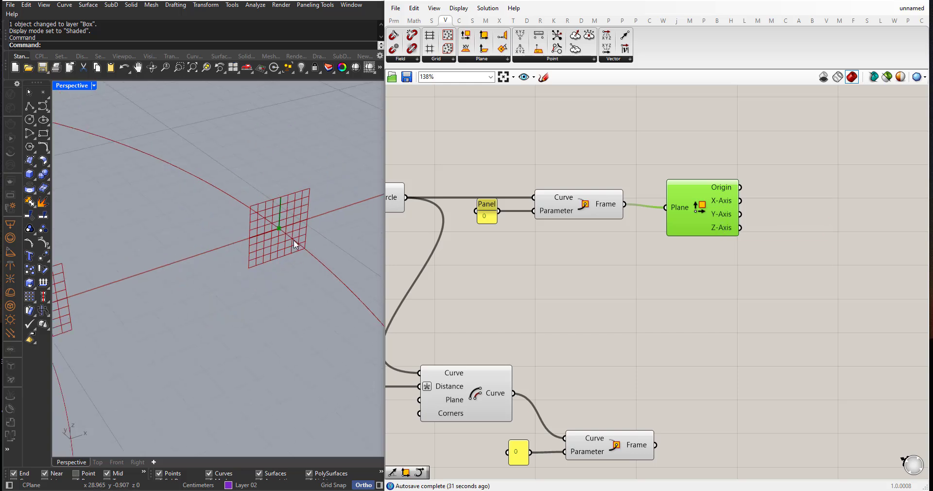
drag(708, 212, 711, 206)
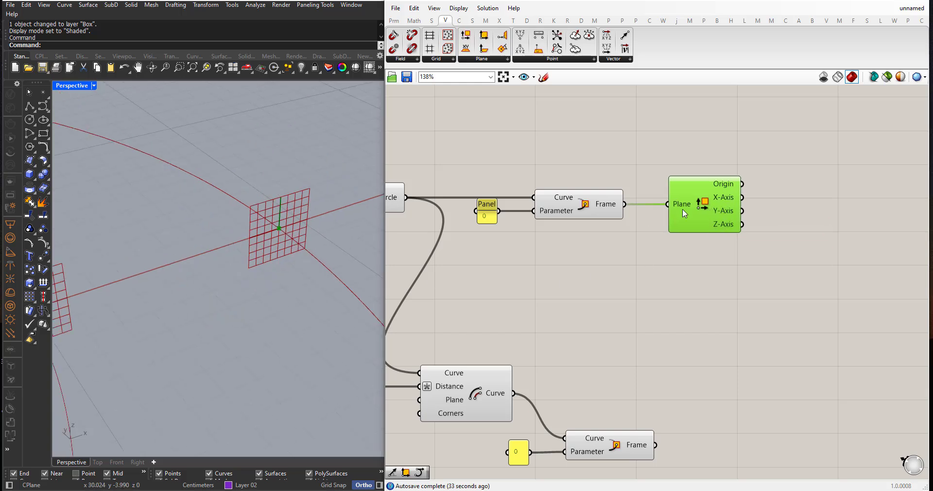
Duplicate Deconstruct Plane beside the offset curve's Perp Frame and connect that Frame output to the copy's Plane input.
scroll(245, 238, down, 3)
scroll(580, 186, down, 2)
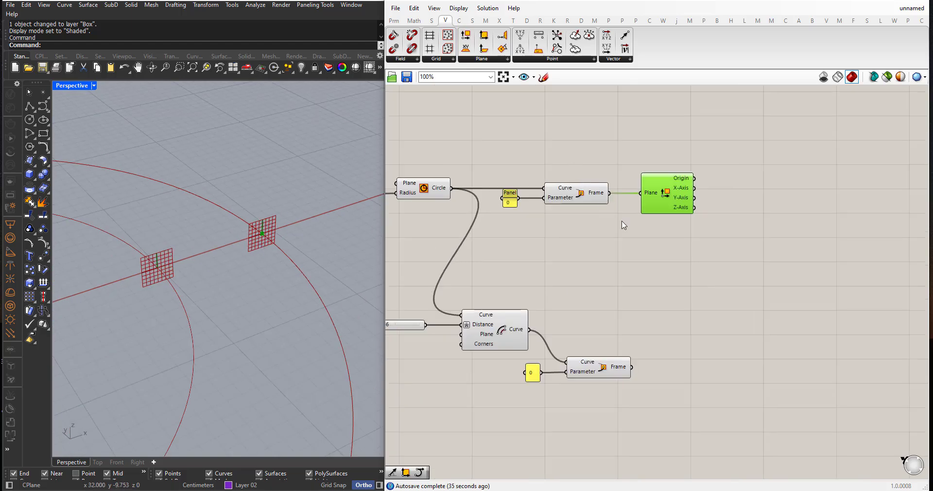
scroll(653, 227, up, 1)
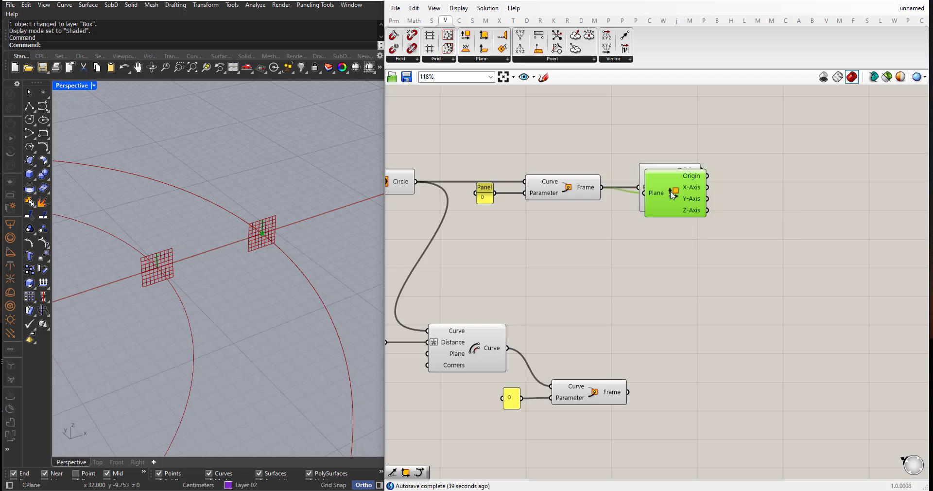
alt+drag(669, 187, 649, 392)
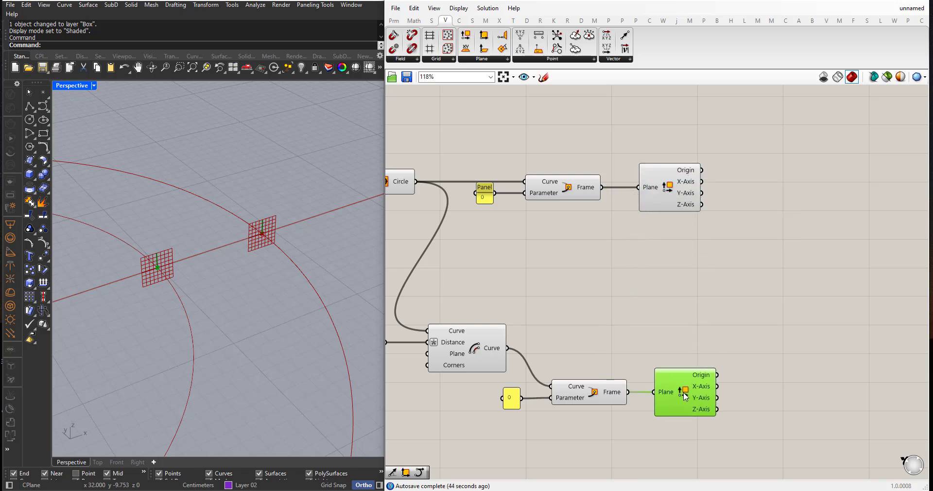
scroll(638, 268, down, 2)
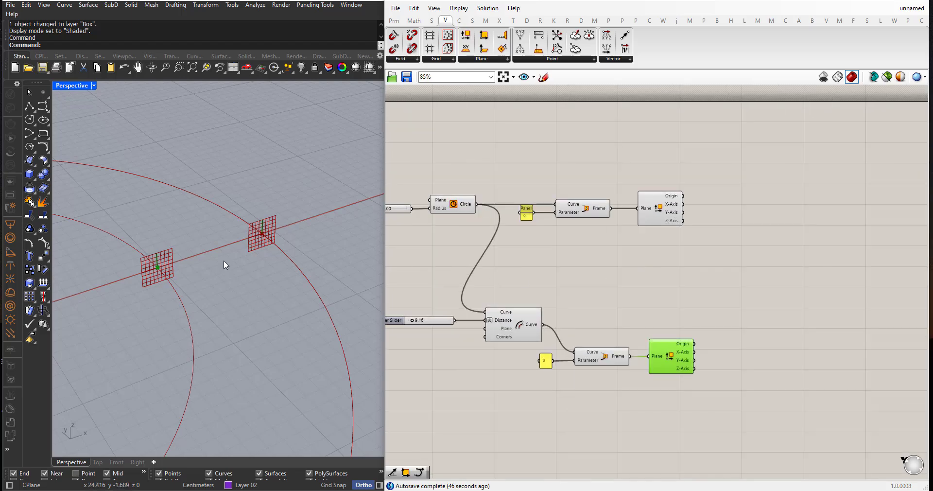
Place a BiArc component to the right of the outer circle's Deconstruct Plane.
scroll(224, 261, down, 4)
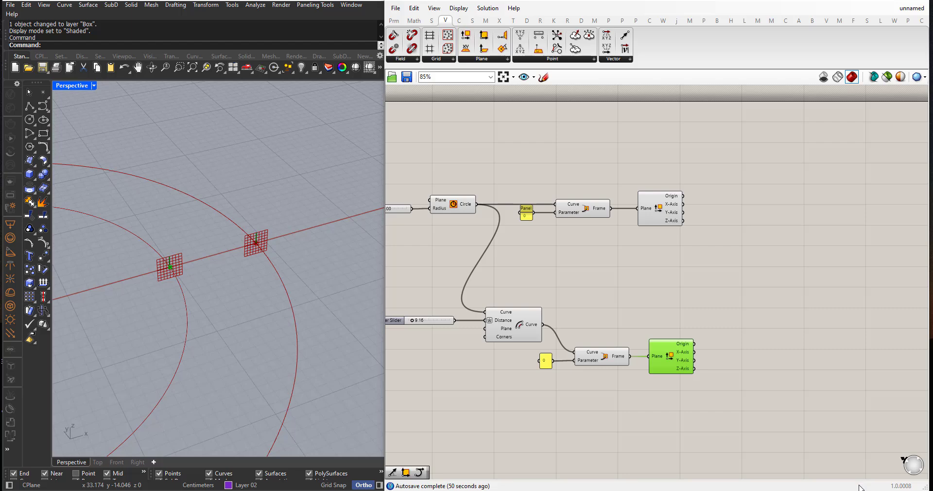
click(456, 21)
click(539, 58)
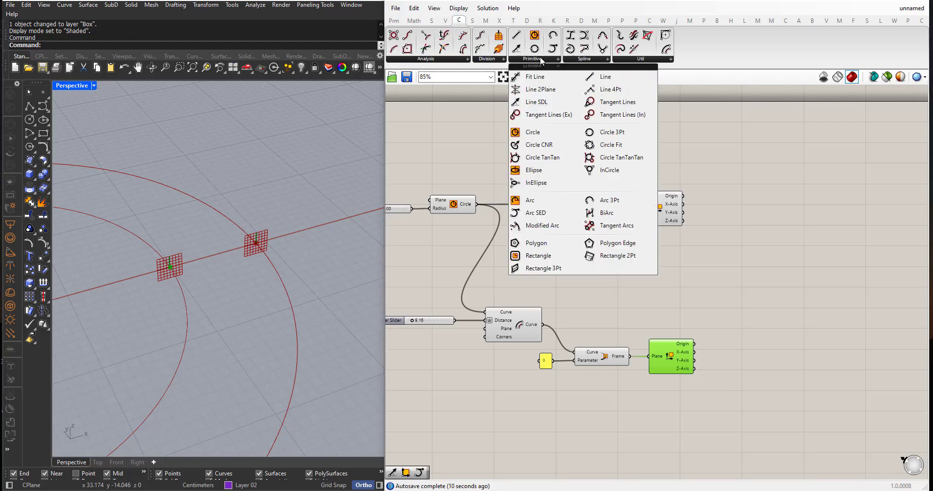
click(601, 213)
click(759, 209)
scroll(759, 209, up, 3)
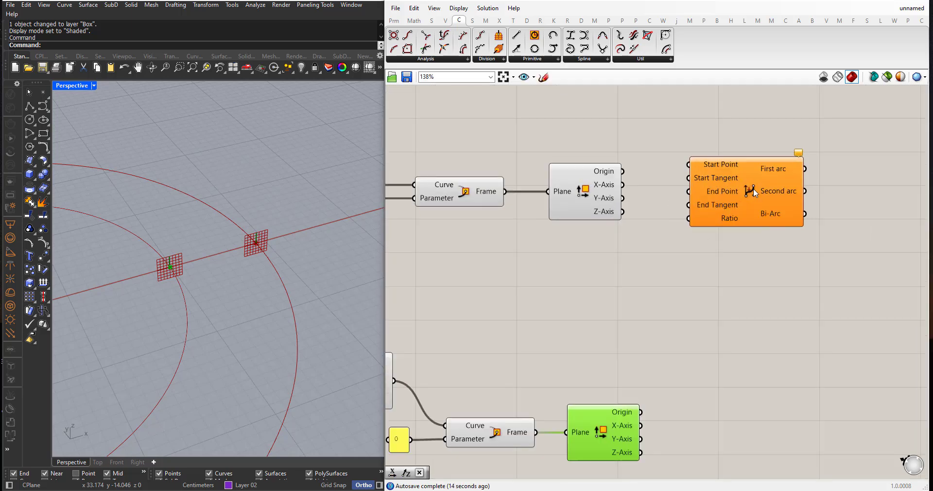
click(801, 204)
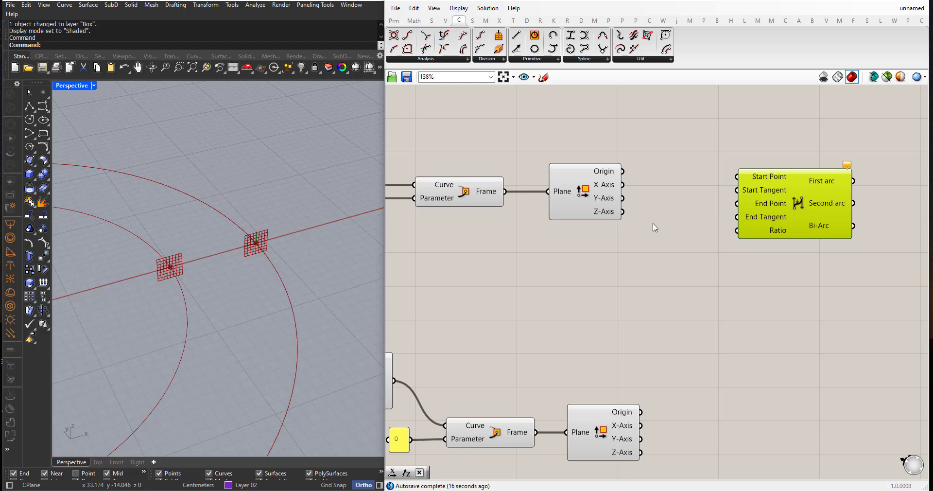
Reposition the BiArc component midway in height between the two Deconstruct Plane components, with room for wires on its input side.
scroll(651, 224, down, 1)
scroll(798, 217, up, 1)
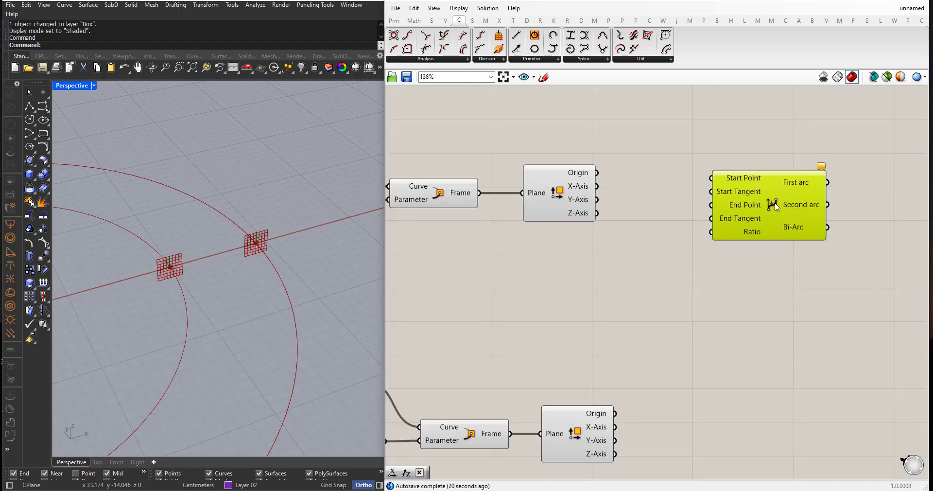
drag(756, 209, 793, 319)
scroll(721, 290, down, 3)
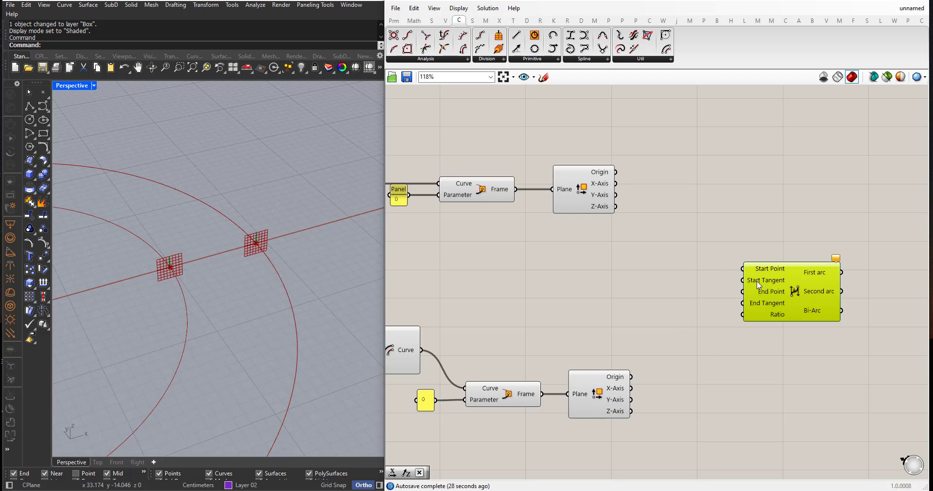
scroll(556, 225, down, 2)
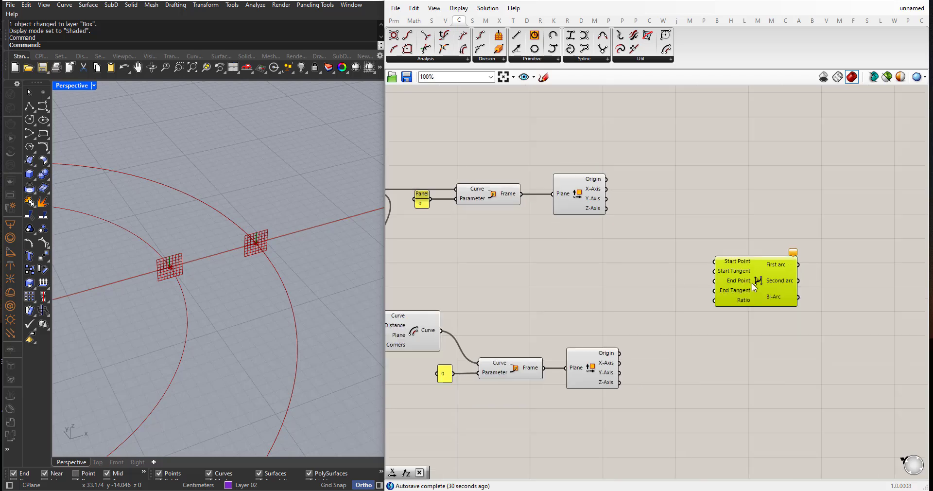
drag(753, 287, 795, 290)
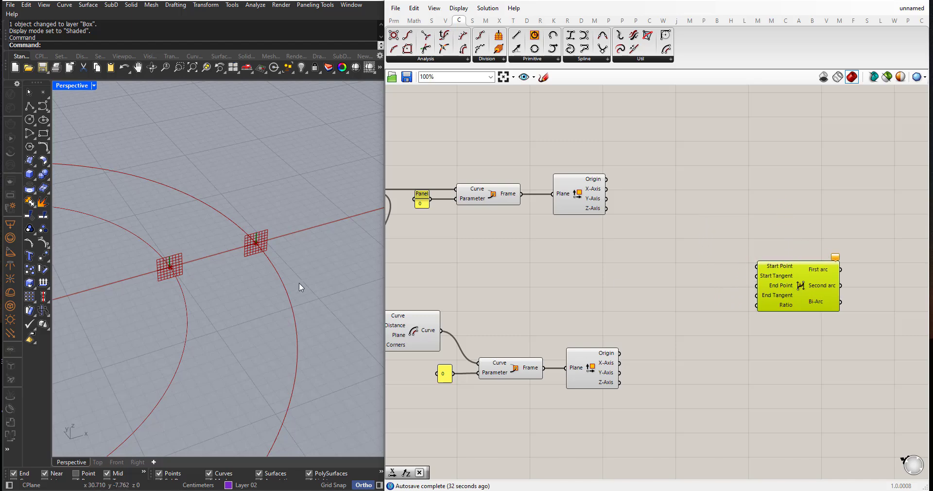
Connect the outer plane's Origin to BiArc's Start Point and the offset plane's Origin to its End Point.
scroll(249, 251, up, 3)
click(584, 193)
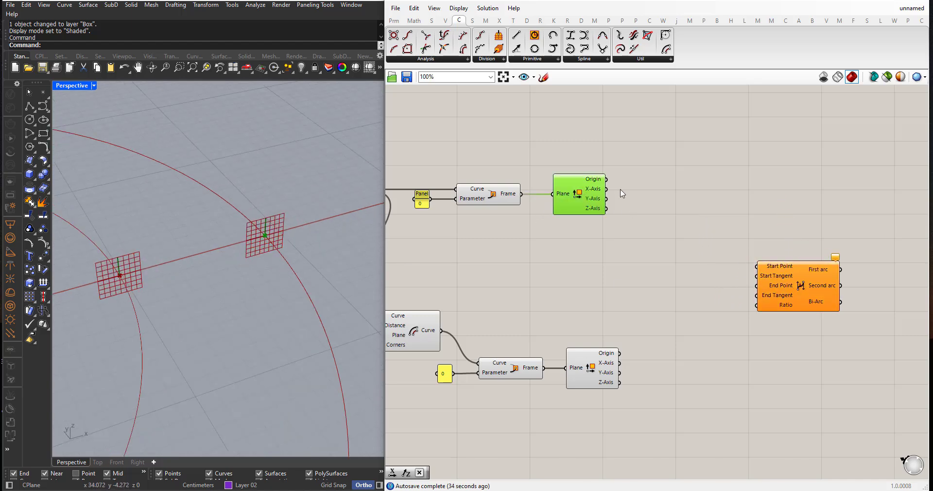
scroll(263, 239, up, 1)
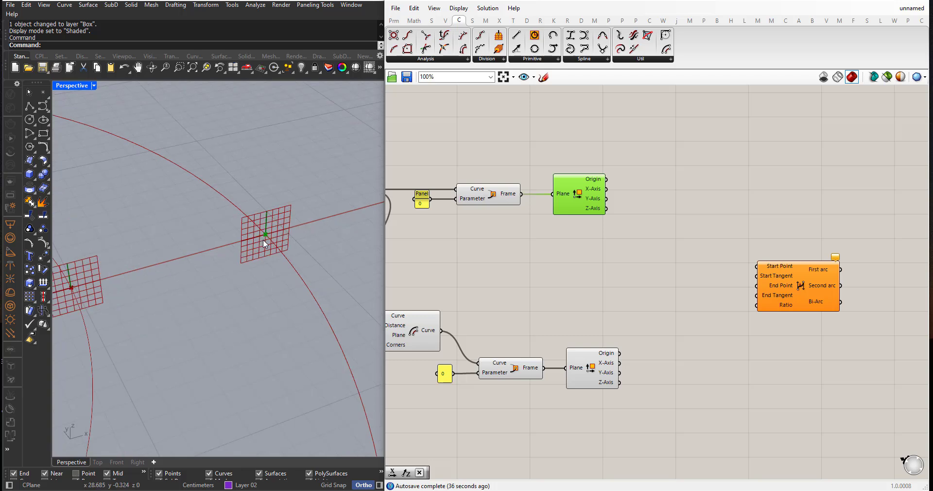
drag(607, 179, 755, 266)
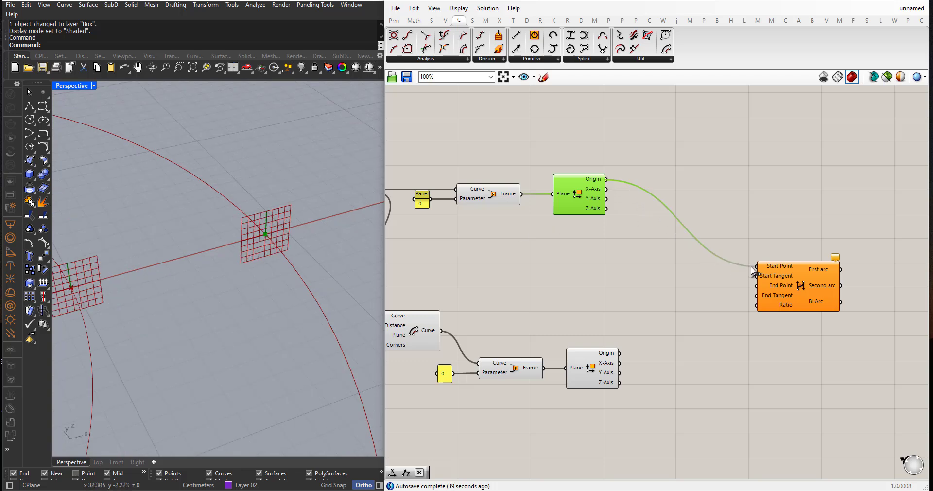
scroll(209, 286, down, 2)
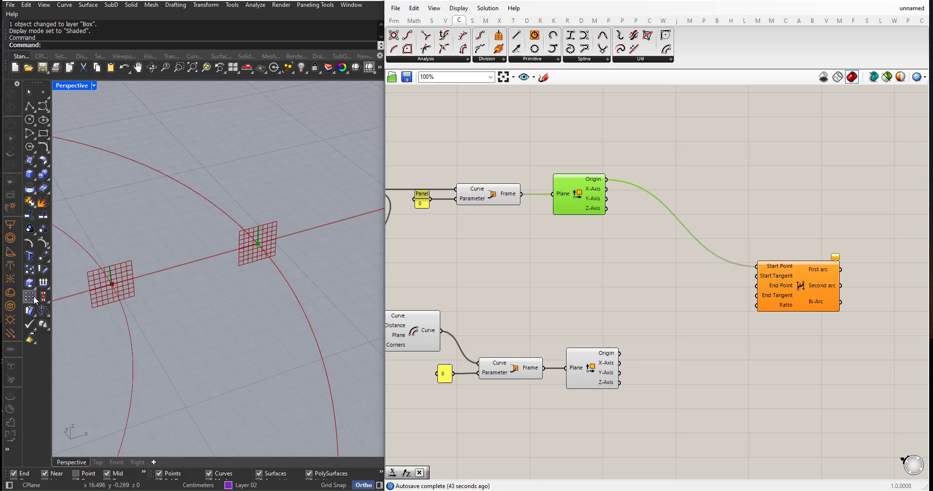
drag(620, 353, 754, 286)
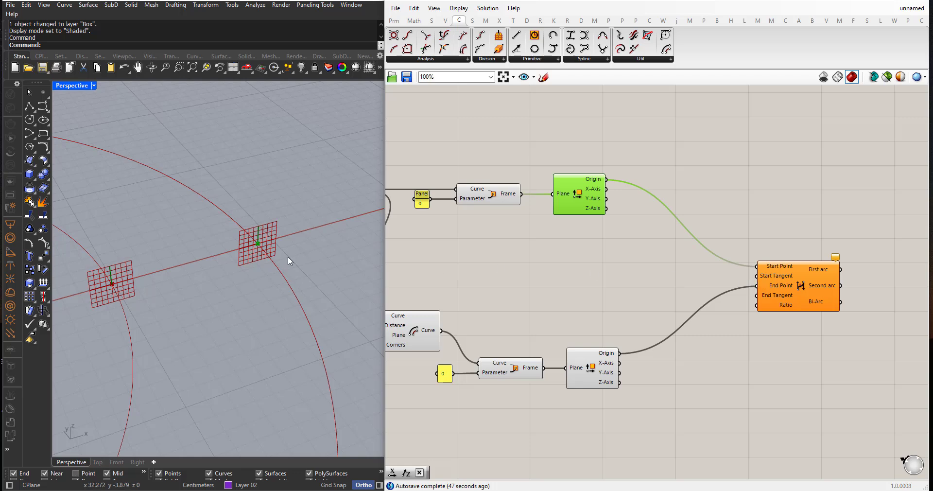
Check the outer frame's axis directions and connect its Deconstruct Plane Y-Axis output to BiArc's Start Tangent.
scroll(281, 252, up, 4)
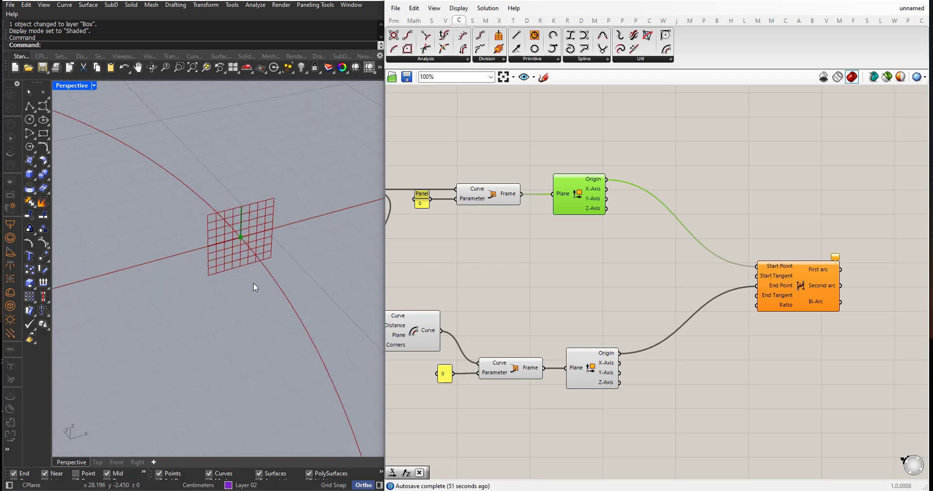
right_drag(254, 283, 260, 255)
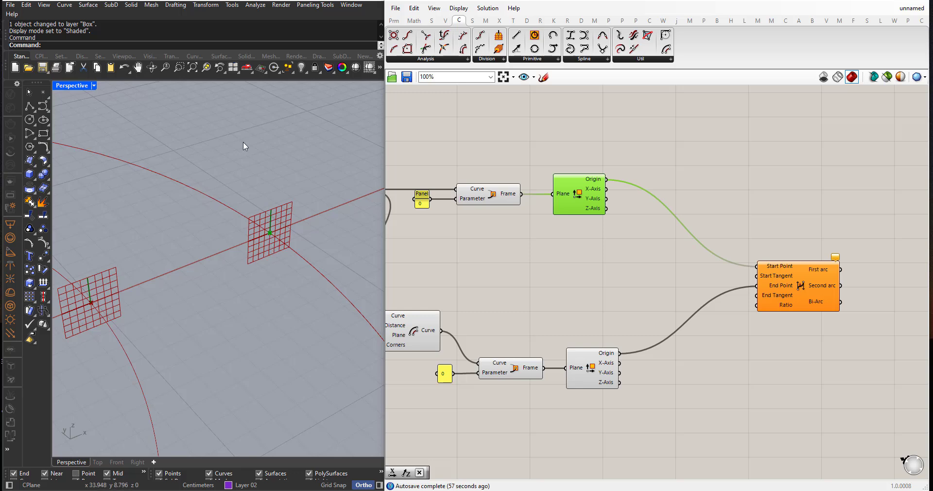
right_drag(264, 206, 275, 227)
scroll(274, 232, up, 5)
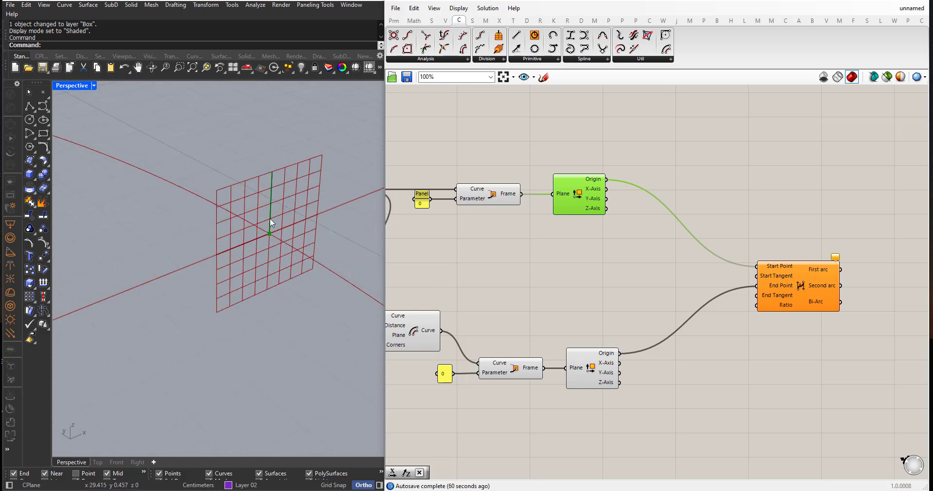
right_drag(276, 206, 288, 195)
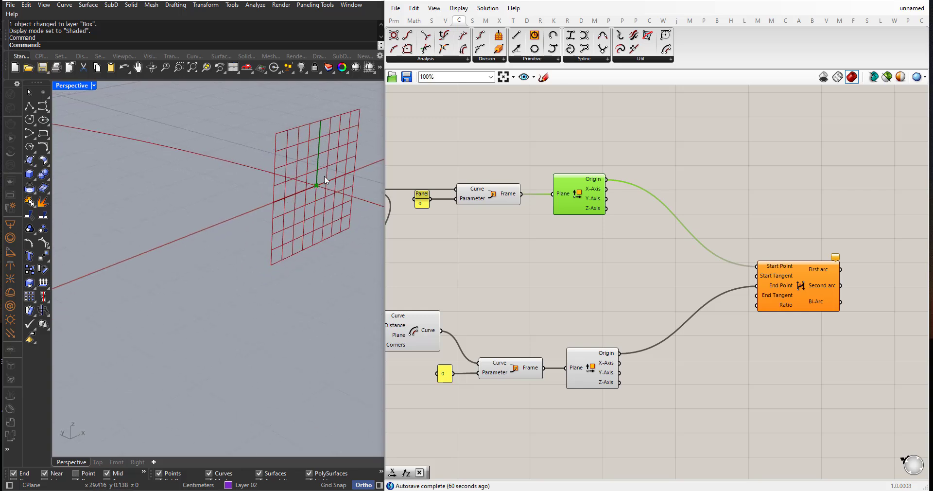
scroll(252, 273, down, 3)
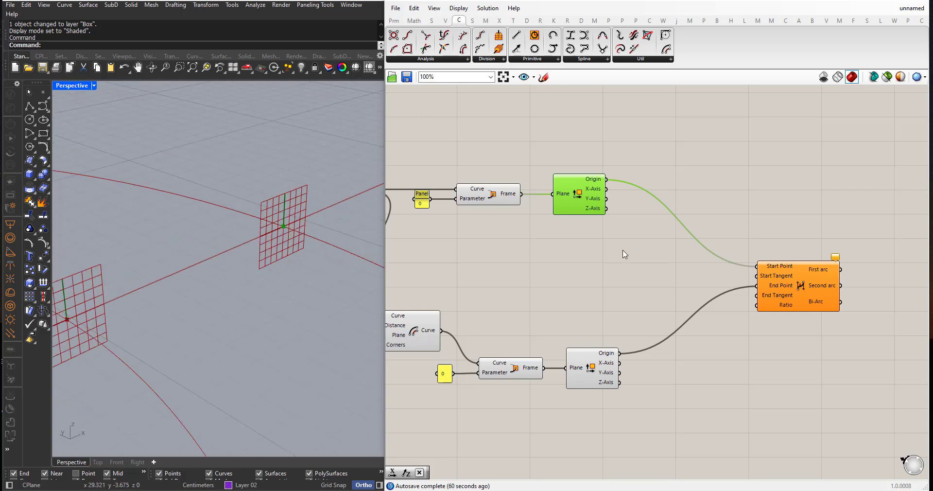
scroll(637, 226, up, 2)
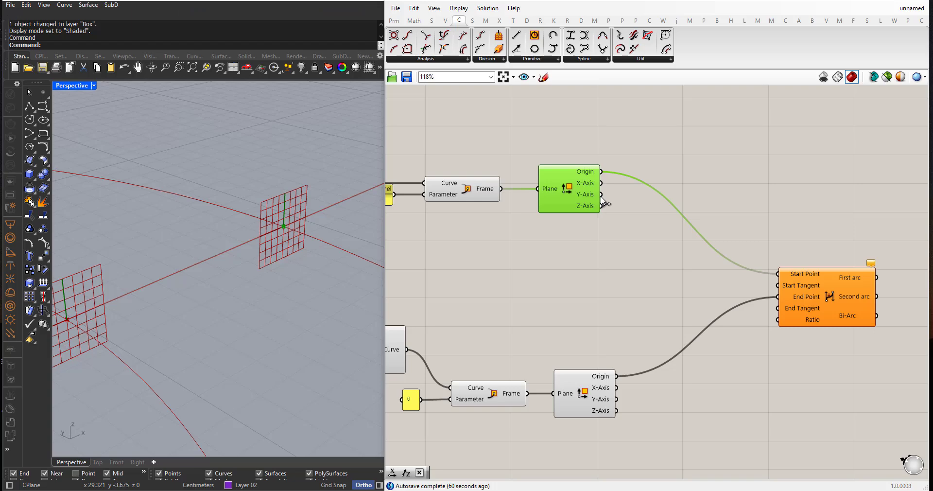
drag(602, 194, 777, 286)
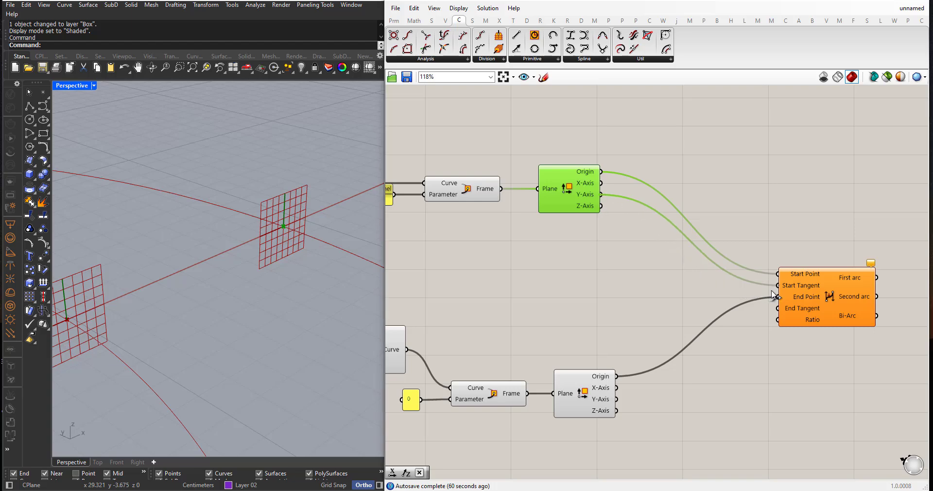
Connect the offset curve's Deconstruct Plane X-Axis output to BiArc's End Tangent and check the resulting curve between the frames.
right_drag(369, 243, 262, 290)
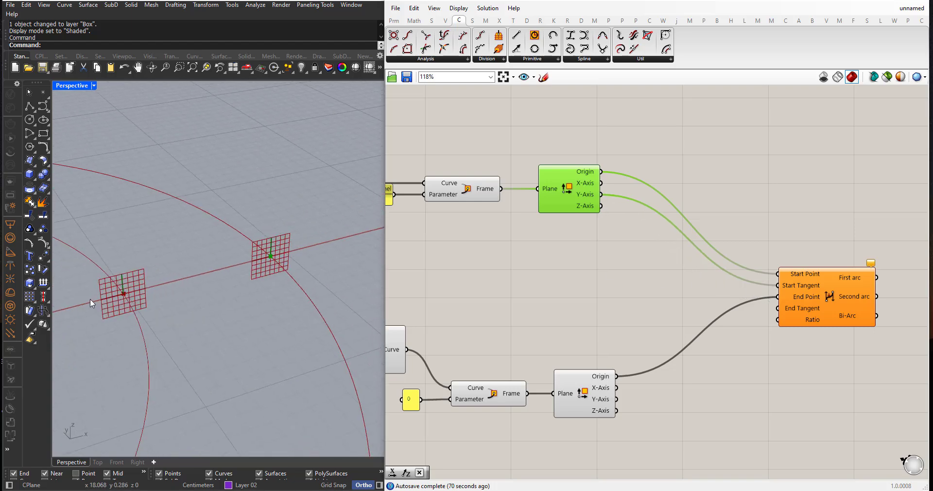
scroll(93, 298, up, 4)
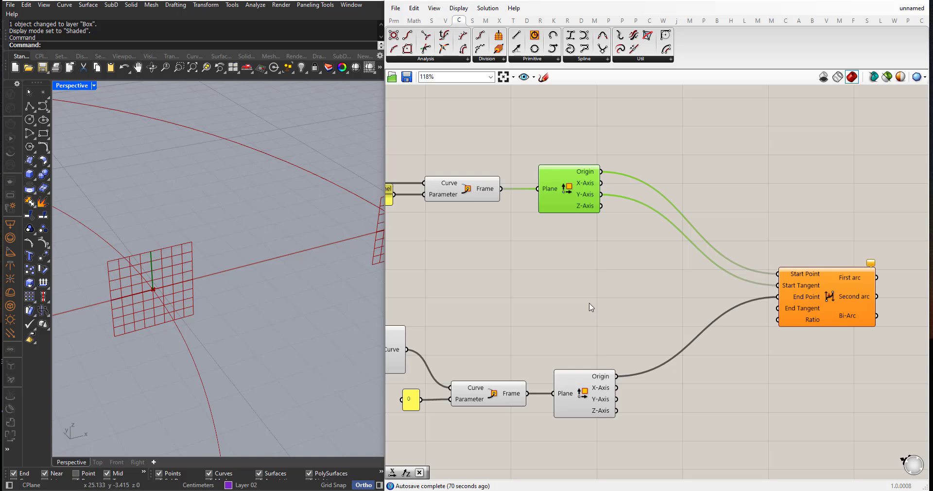
right_drag(590, 306, 548, 267)
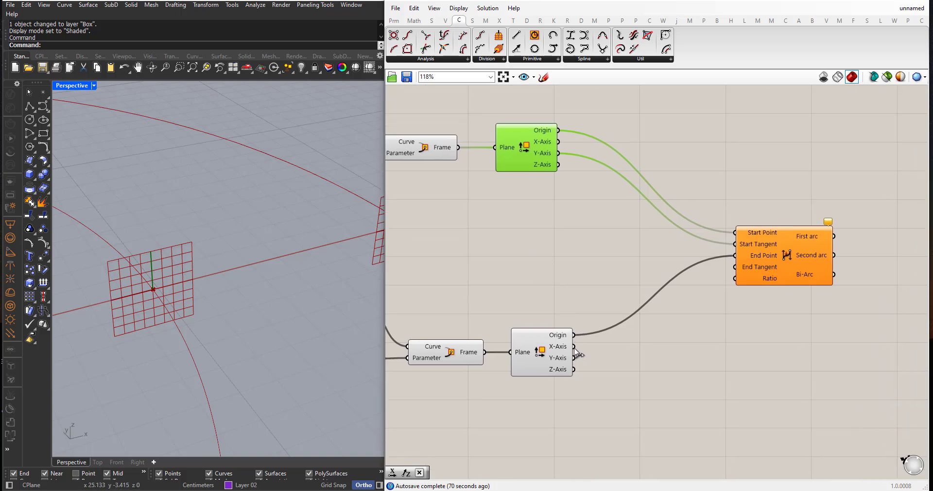
drag(575, 349, 731, 268)
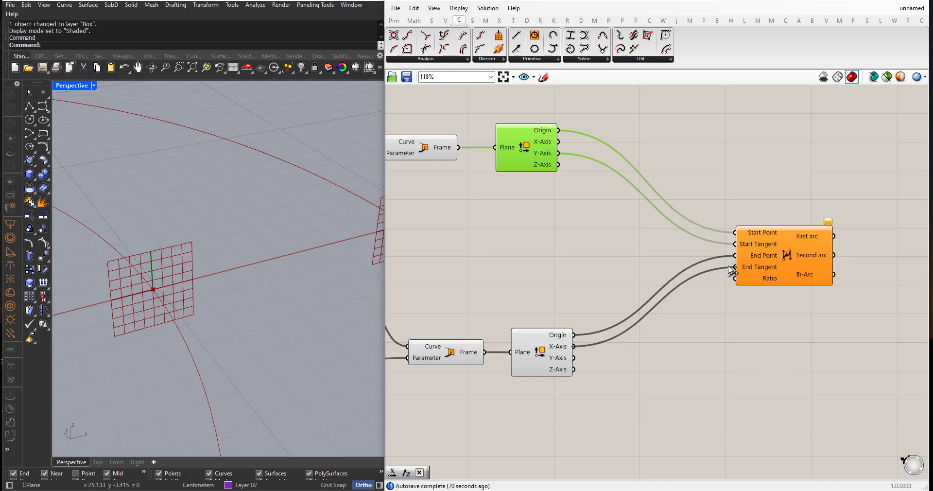
scroll(186, 280, down, 5)
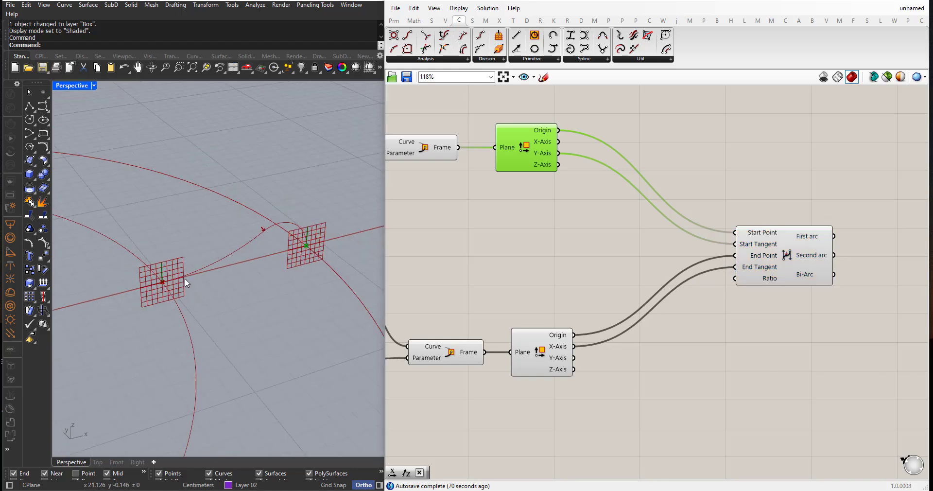
mouse_move(185, 280)
right_down()
mouse_move(160, 267)
mouse_move(189, 286)
right_up()
scroll(511, 270, down, 2)
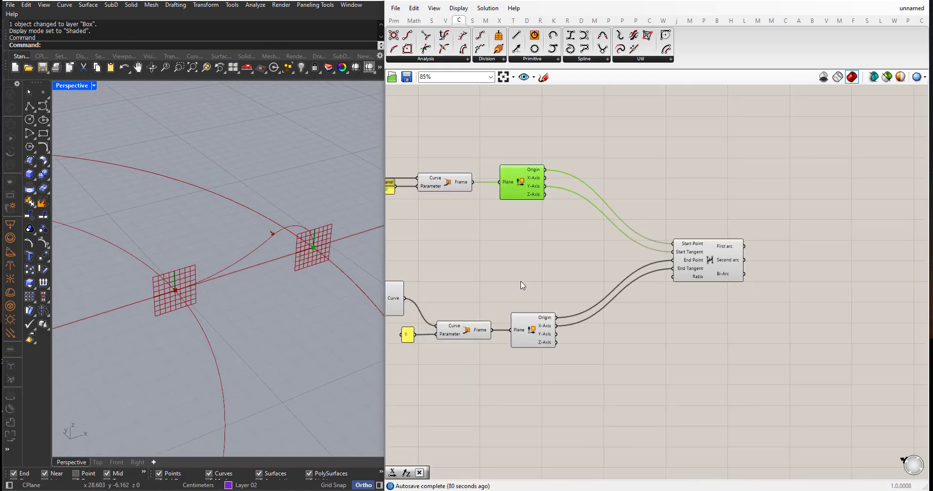
Place a Curve parameter beside BiArc and connect the First arc output to it to preview that arc.
click(391, 23)
drag(426, 36, 741, 306)
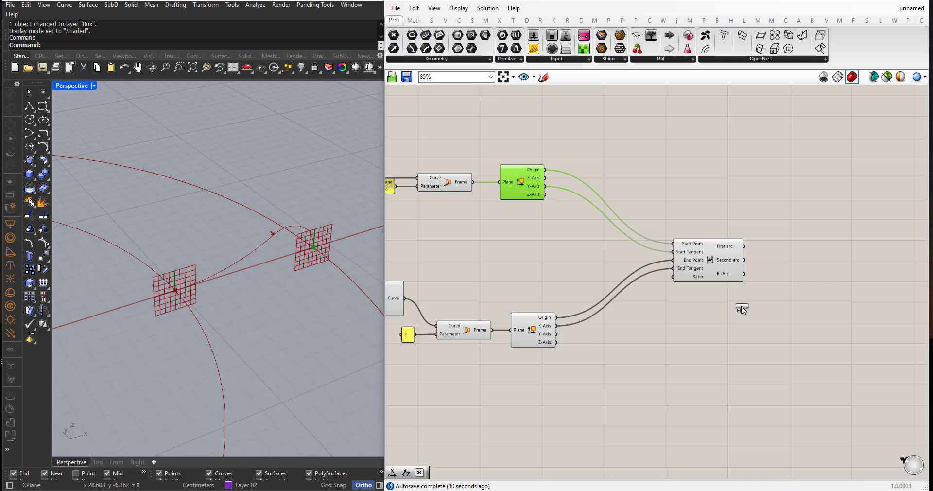
drag(808, 262, 808, 260)
scroll(807, 260, up, 5)
click(807, 258)
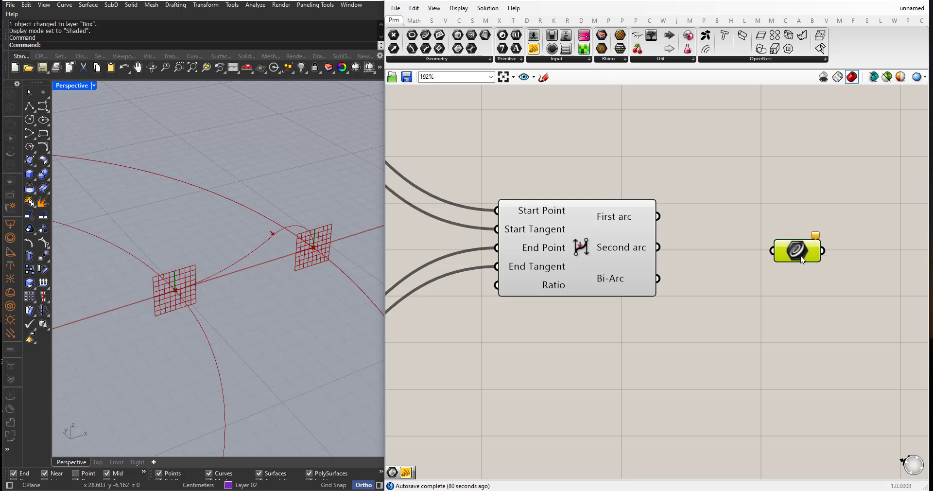
drag(657, 216, 769, 251)
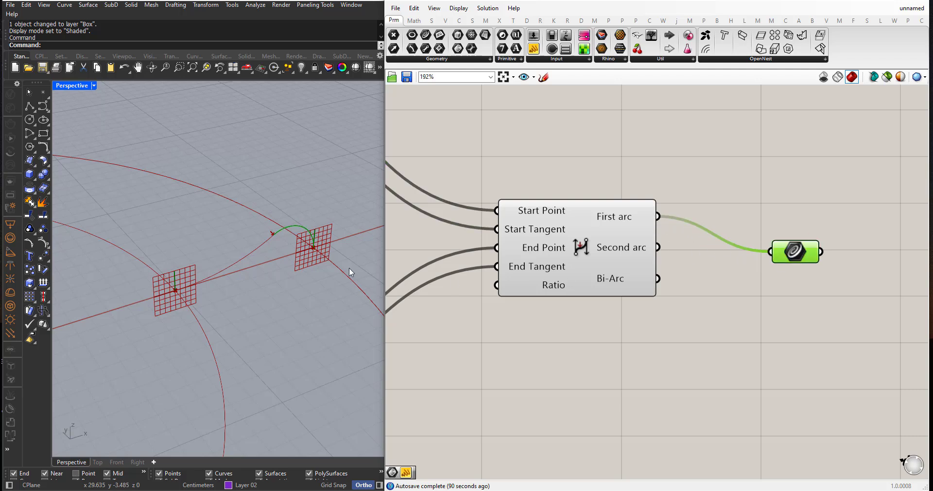
Preview Second arc through the Curve parameter, replace that wire with the Bi-Arc output, and align the parameter with Bi-Arc.
scroll(349, 272, up, 2)
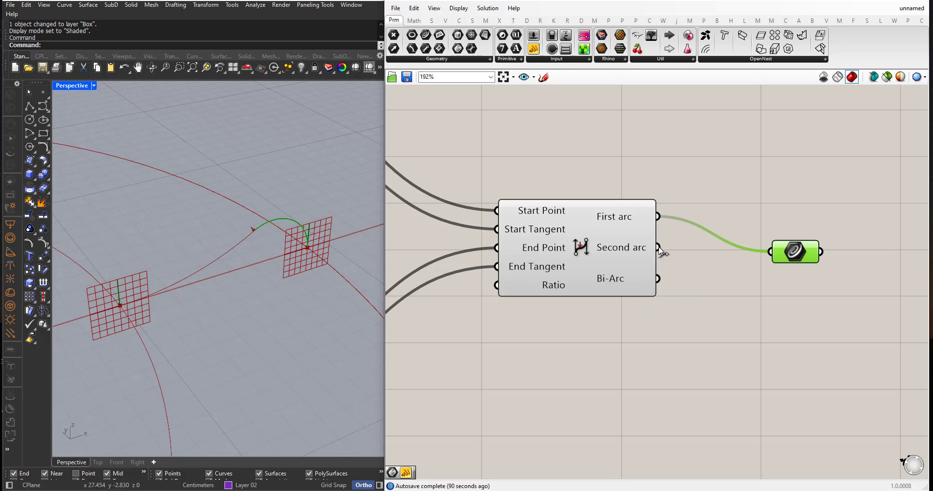
drag(659, 249, 770, 251)
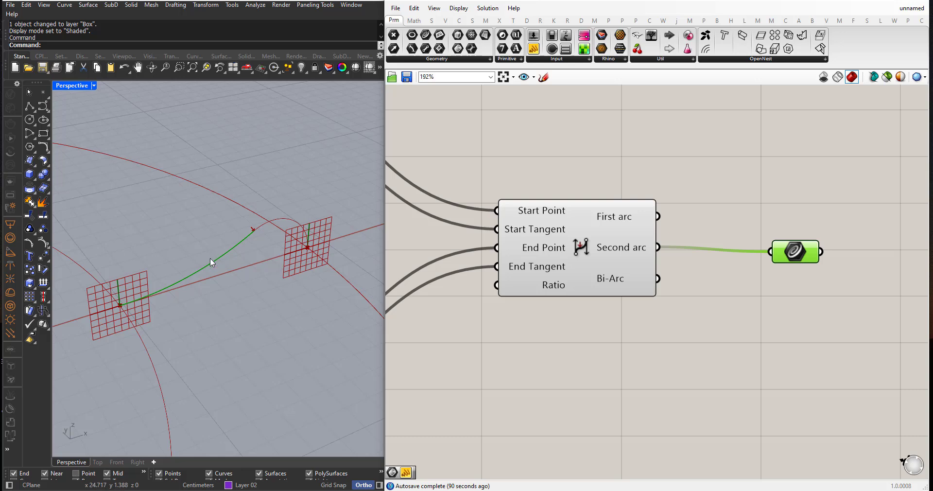
drag(658, 279, 770, 251)
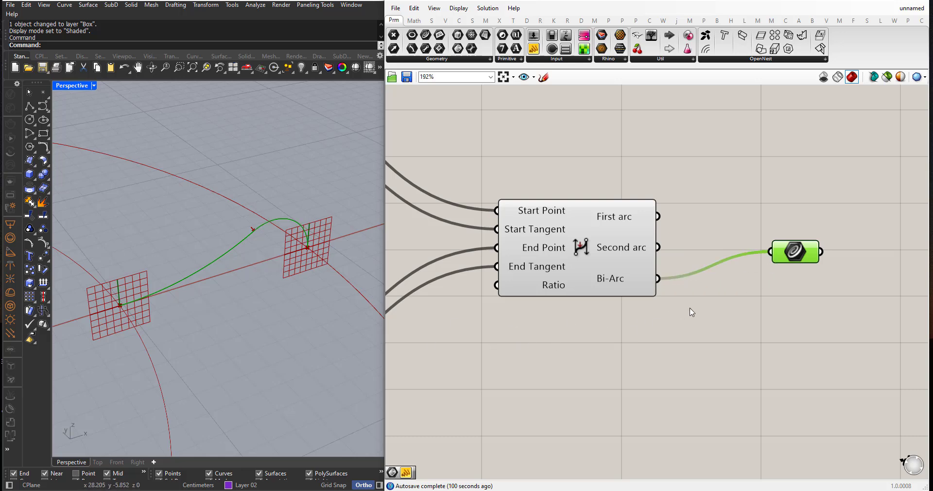
drag(790, 261, 803, 287)
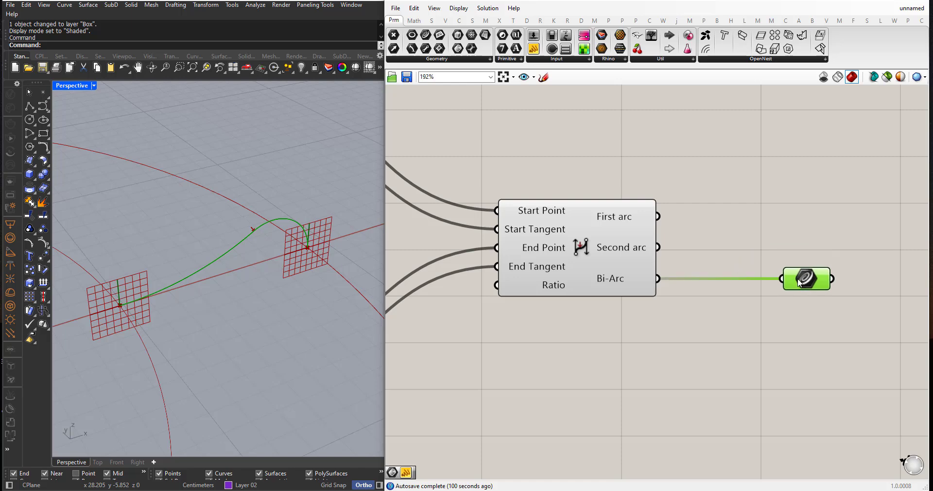
Add a number slider set to 0.50, connect it to BiArc's Ratio input, and place it close beside that input.
scroll(802, 281, down, 4)
scroll(632, 314, up, 3)
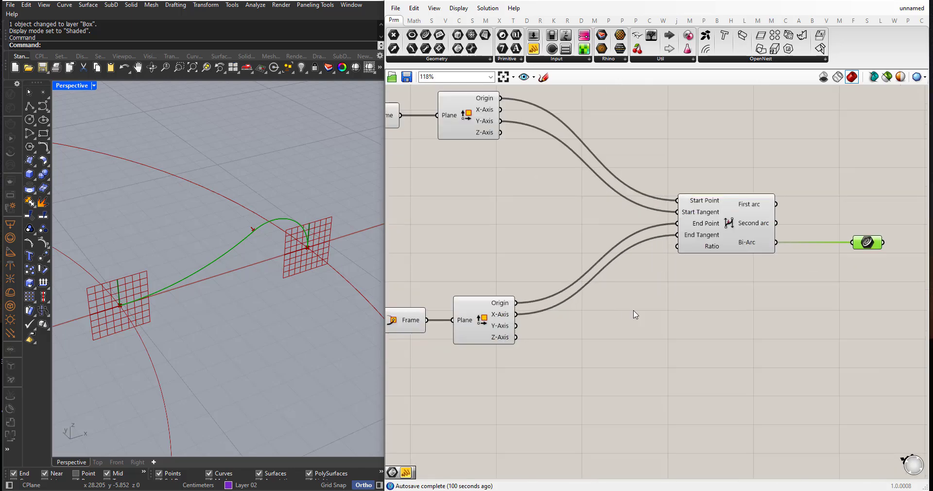
double_click(622, 348)
text(0)
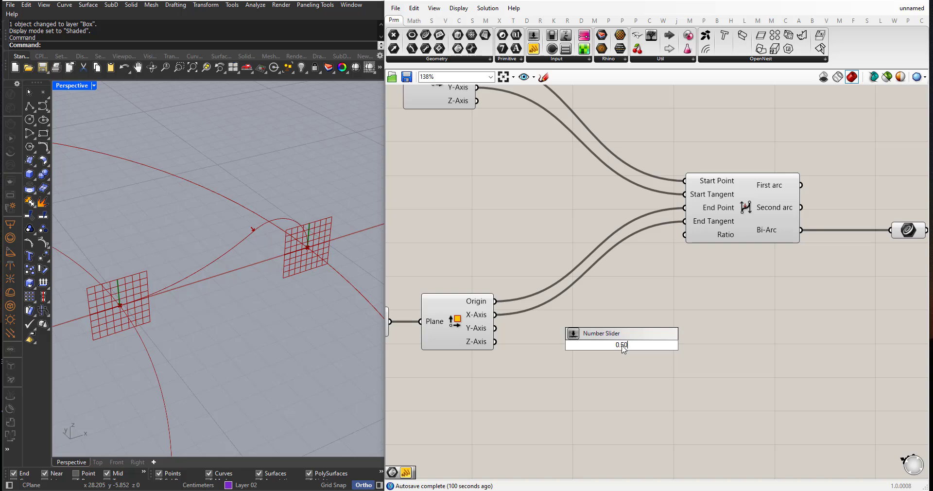
text(.50)
key(Return)
drag(597, 355, 492, 248)
drag(587, 237, 683, 236)
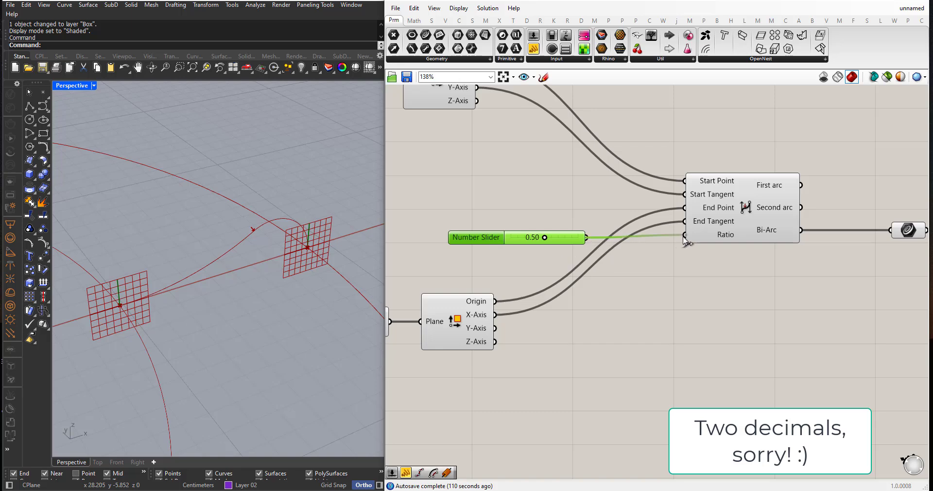
scroll(520, 280, down, 2)
scroll(724, 272, up, 2)
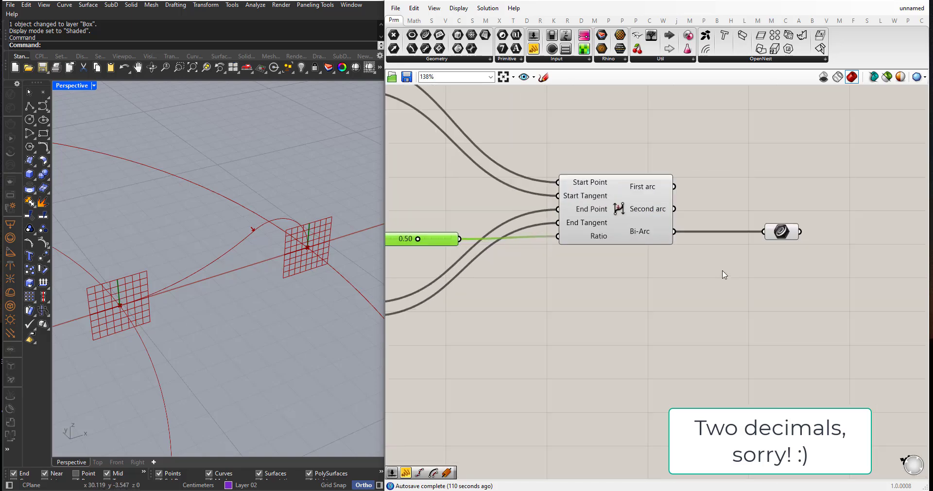
scroll(497, 250, down, 2)
drag(394, 251, 486, 238)
scroll(463, 243, up, 2)
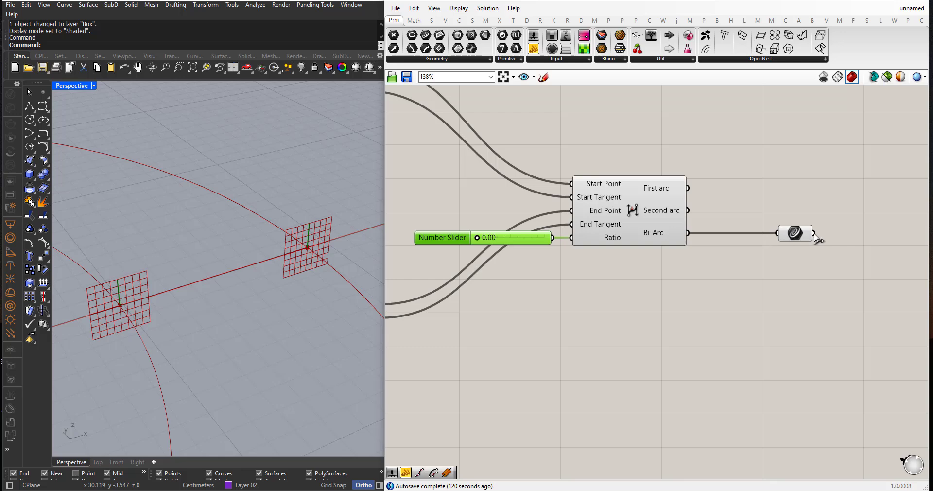
Set the ratio slider to 0.00 and check BiArc's Second arc and First arc outputs through the Curve parameter.
mouse_move(811, 234)
drag(688, 210, 773, 235)
scroll(536, 279, down, 2)
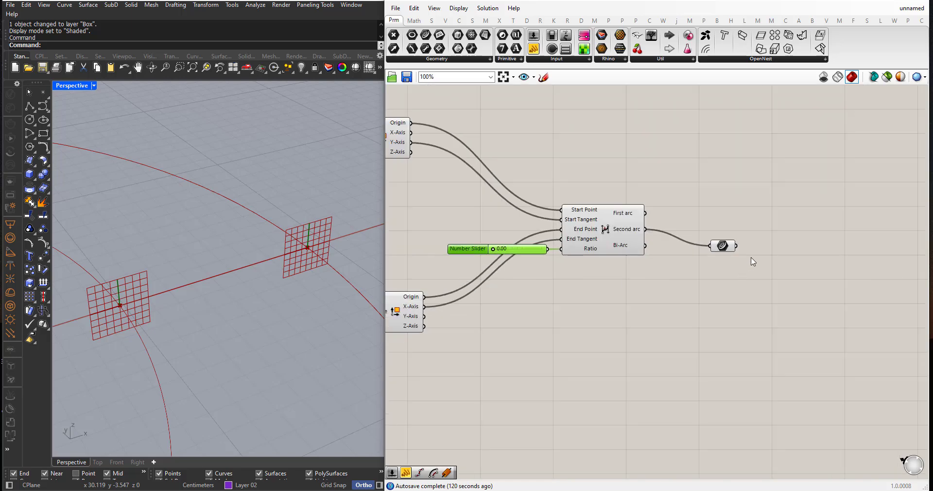
scroll(752, 257, up, 3)
mouse_move(719, 241)
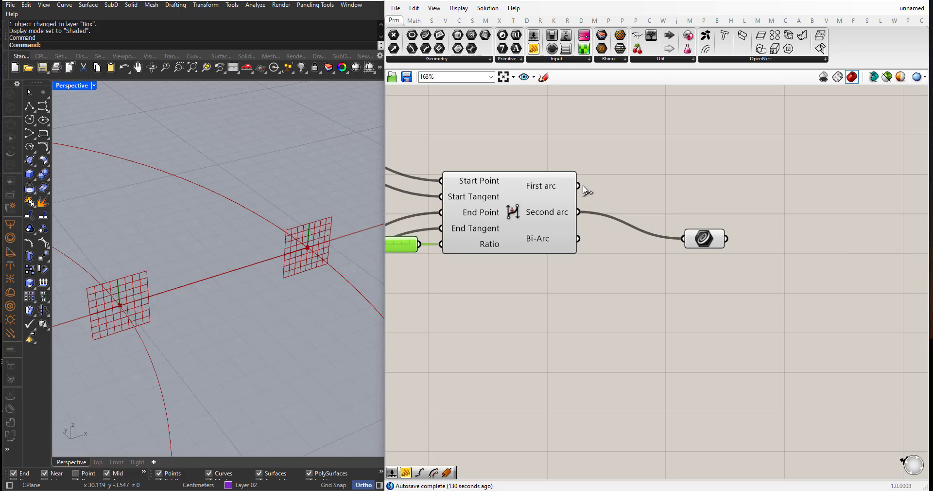
drag(583, 186, 694, 243)
mouse_move(719, 241)
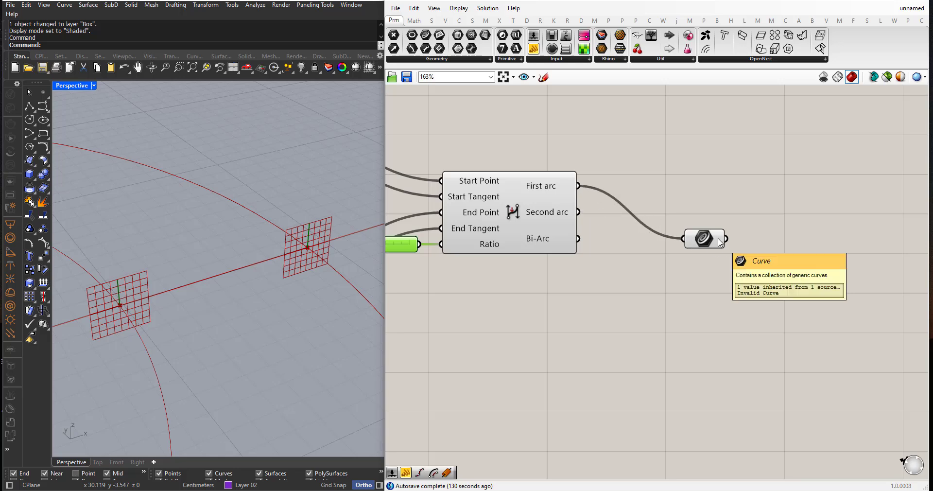
Set the ratio slider to 1.00 and check the First arc and Second arc outputs through the Curve parameter.
right_drag(413, 243, 583, 244)
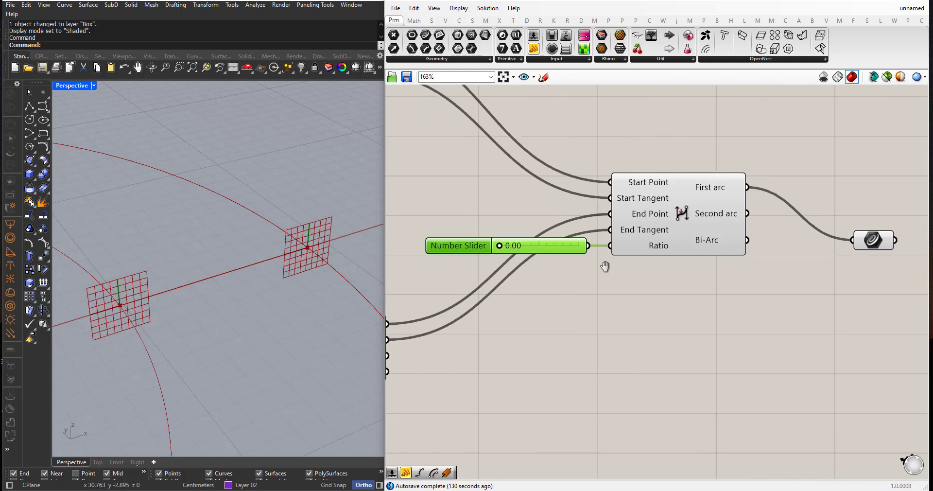
drag(501, 247, 605, 248)
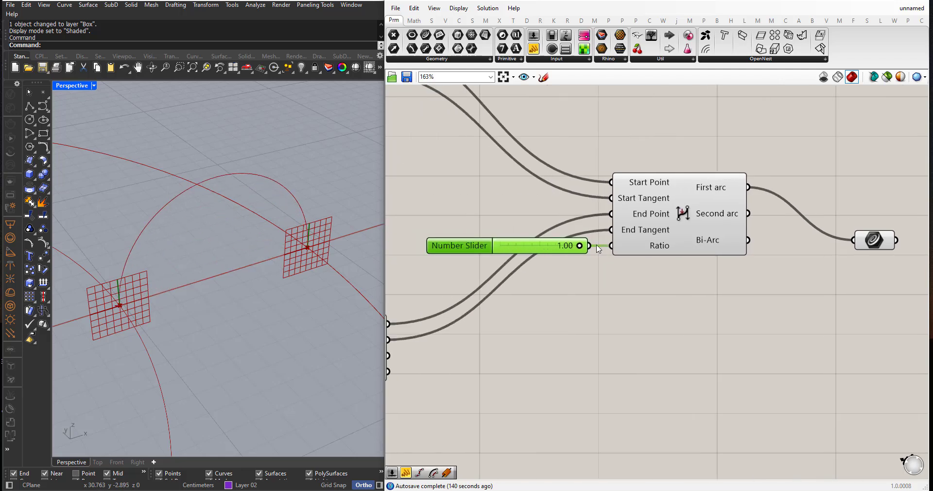
scroll(479, 268, down, 2)
click(765, 251)
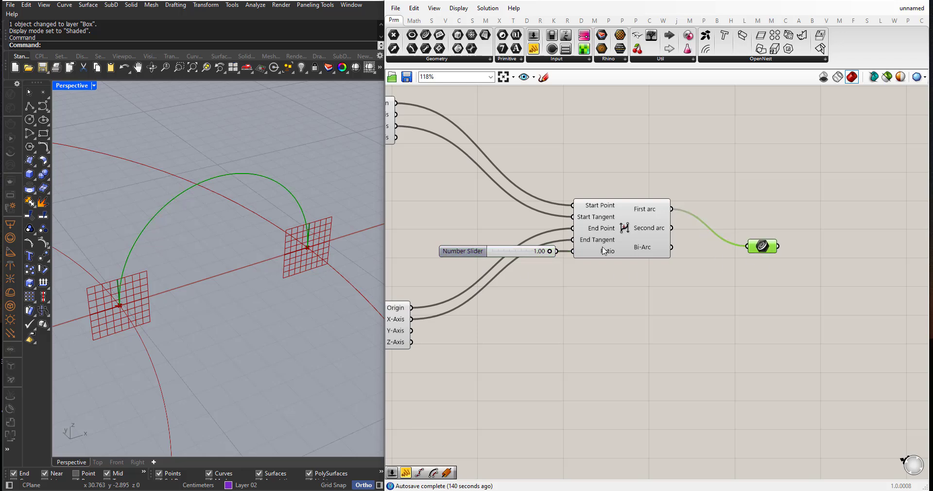
scroll(719, 258, up, 1)
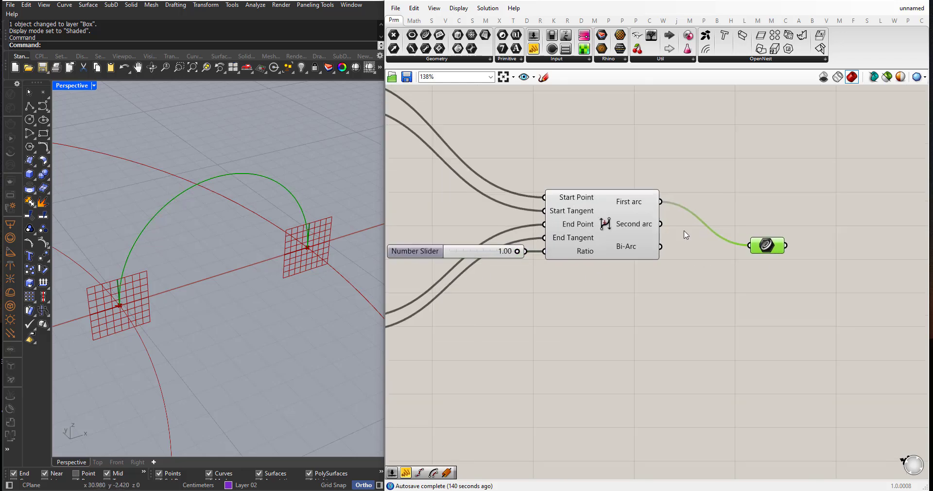
drag(661, 224, 750, 246)
mouse_move(777, 252)
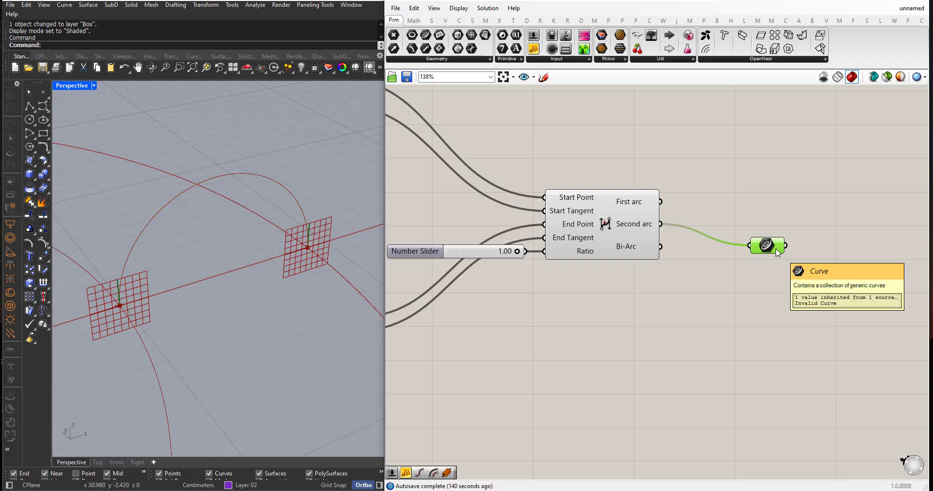
Connect the Bi-Arc output back to the Curve parameter and set the ratio slider to 0.55.
drag(661, 246, 777, 246)
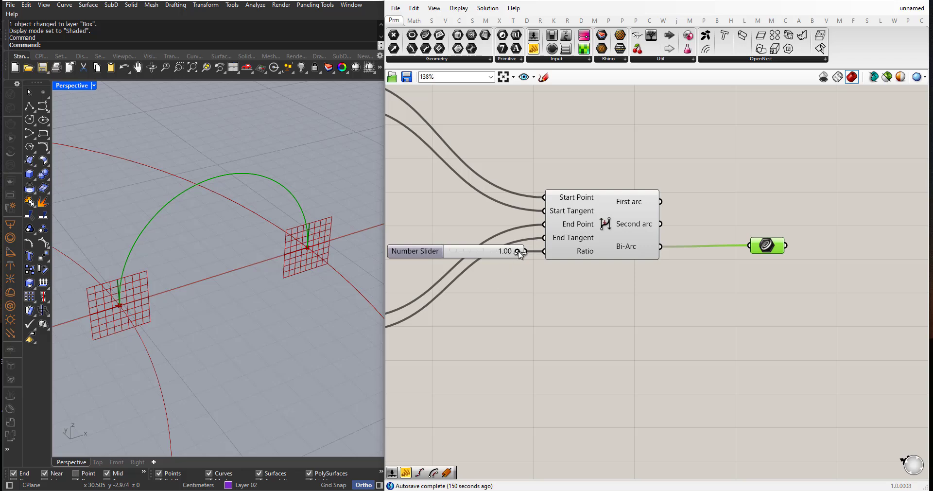
drag(517, 251, 486, 251)
scroll(645, 248, down, 3)
scroll(645, 248, down, 2)
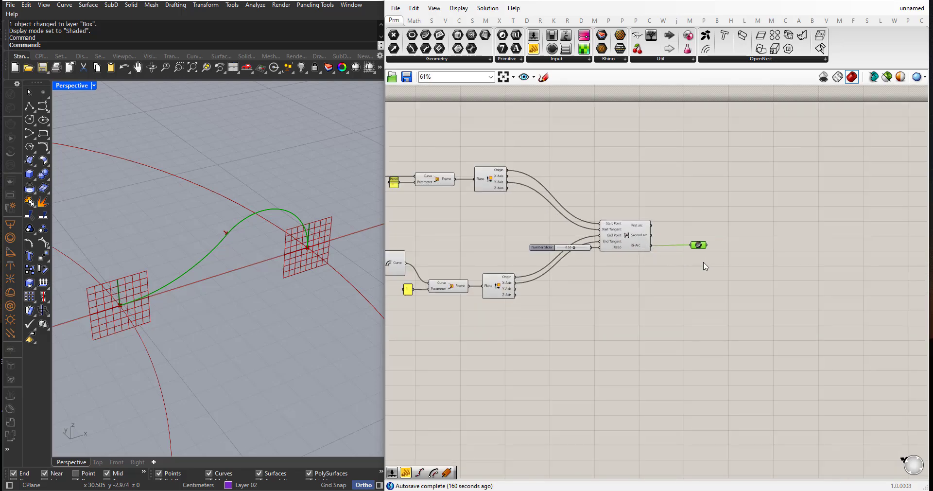
scroll(699, 264, up, 2)
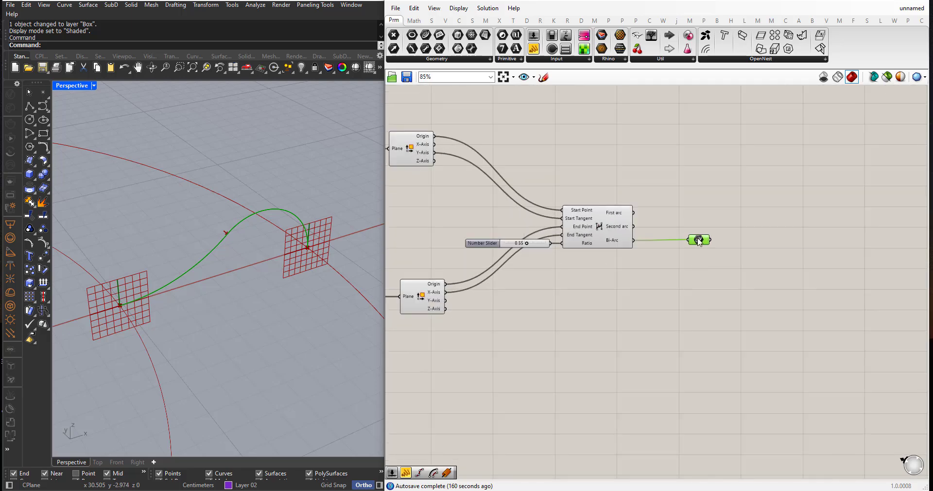
Delete the Curve parameter and select BiArc to inspect its curve between the two frames.
key(Delete)
click(599, 230)
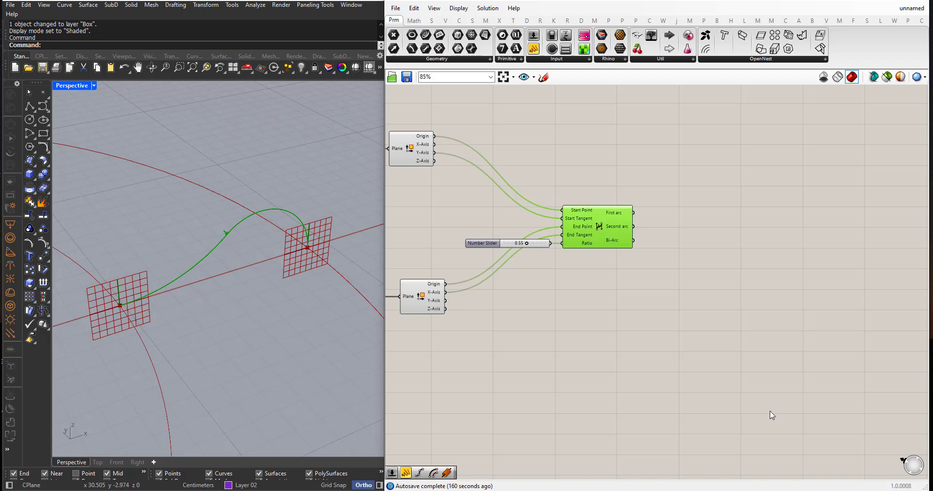
scroll(318, 314, down, 3)
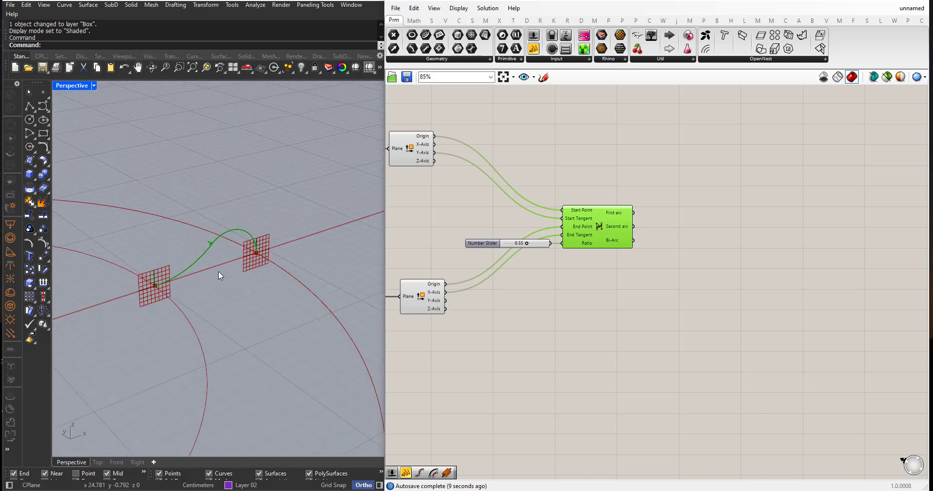
scroll(218, 270, up, 1)
scroll(518, 254, down, 1)
scroll(541, 254, up, 1)
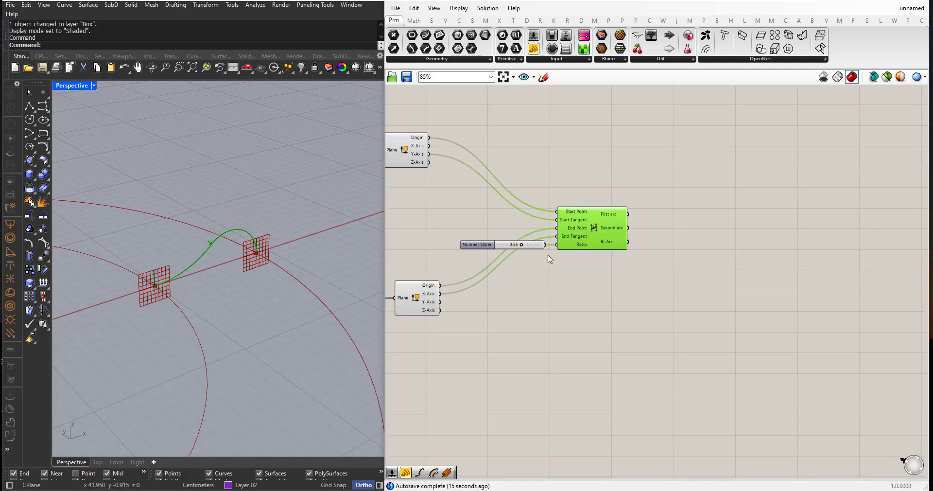
Add a Scale NU component after BiArc and connect the Bi-Arc output to its Geometry input.
double_click(687, 277)
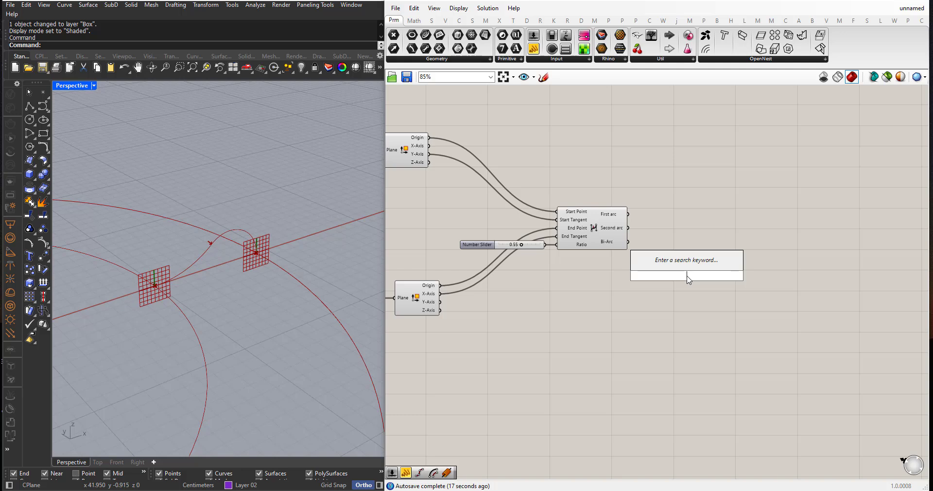
text(scale)
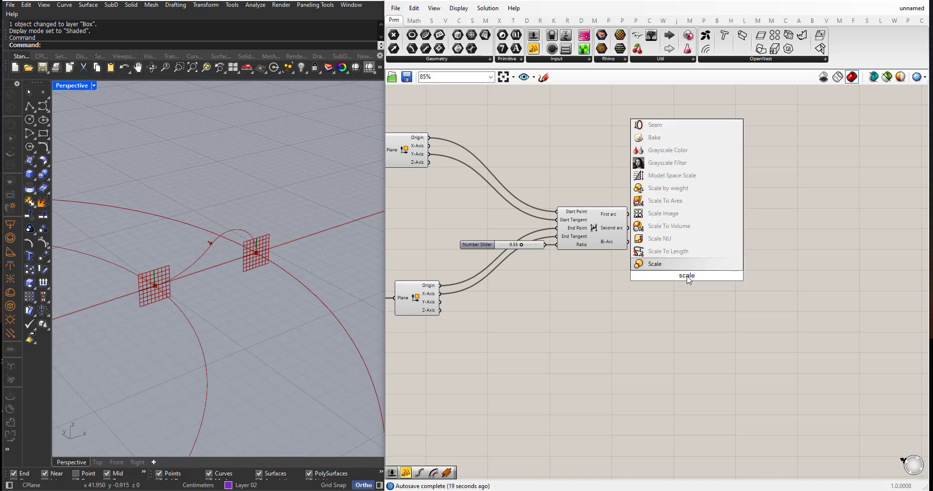
click(663, 238)
drag(688, 277, 704, 251)
scroll(703, 251, up, 3)
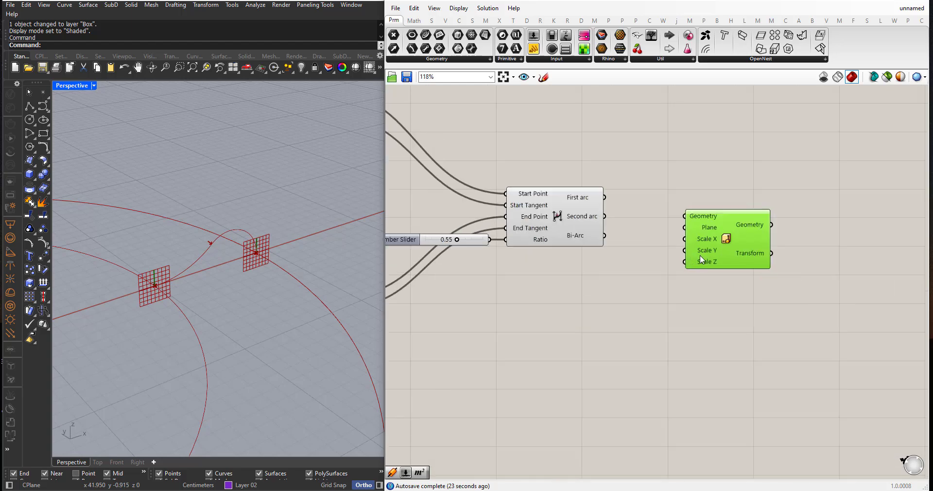
drag(720, 242, 719, 262)
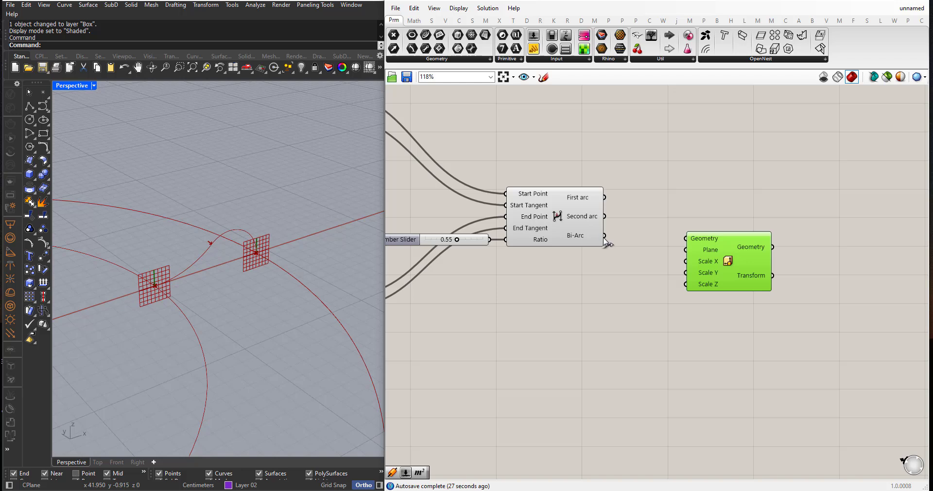
drag(606, 243, 792, 255)
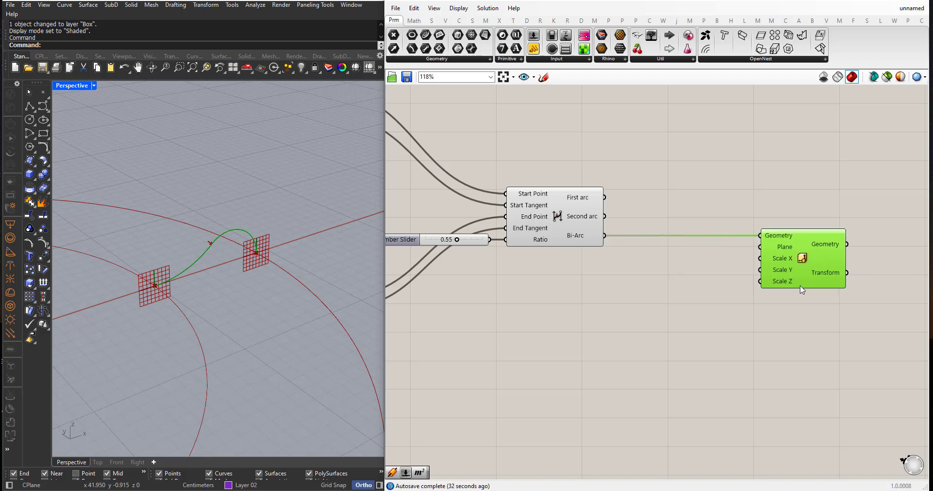
Add a number slider set to 2.00, connect it to Scale NU's Scale Z input, and align it with that input.
double_click(666, 321)
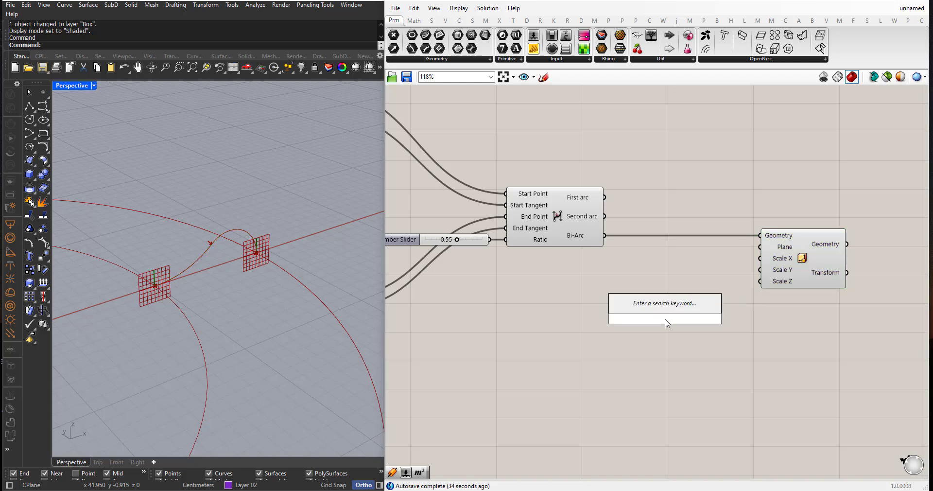
text(2)
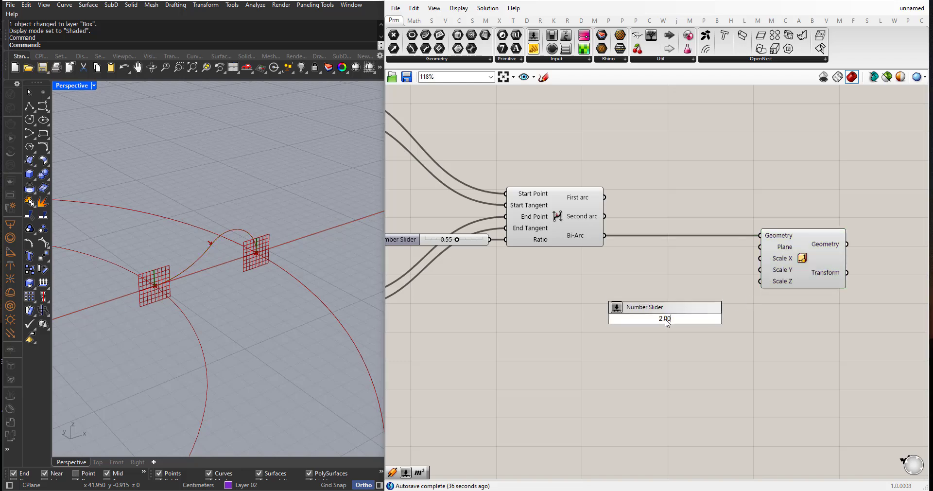
text(.00)
key(Return)
drag(652, 320, 649, 286)
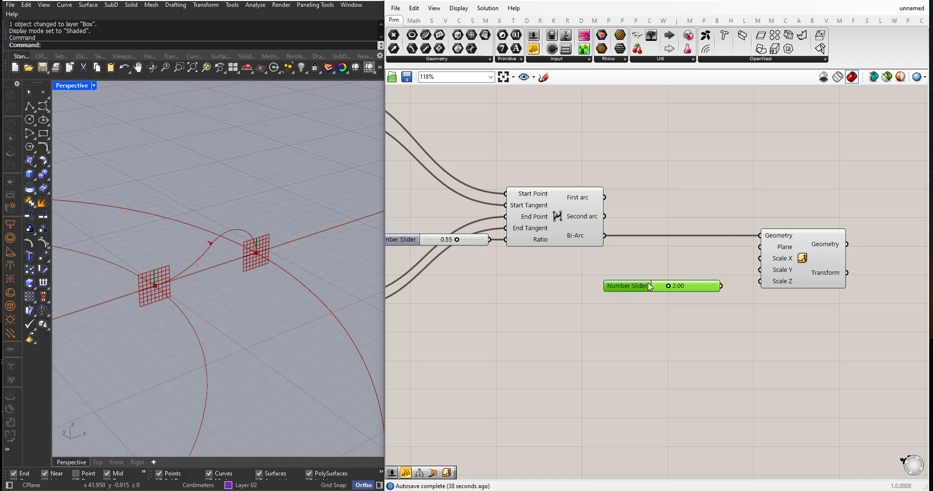
drag(719, 286, 759, 280)
drag(629, 290, 637, 286)
Turn off the preview of BiArc and set the Scale Z slider to 1.83.
drag(565, 315, 524, 166)
middle_click(525, 165)
click(558, 134)
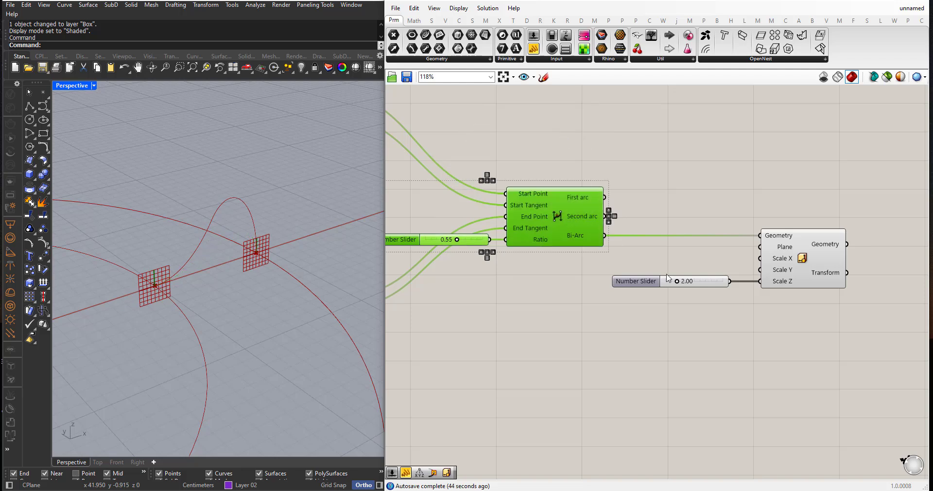
drag(675, 281, 675, 281)
scroll(853, 487, up, 1)
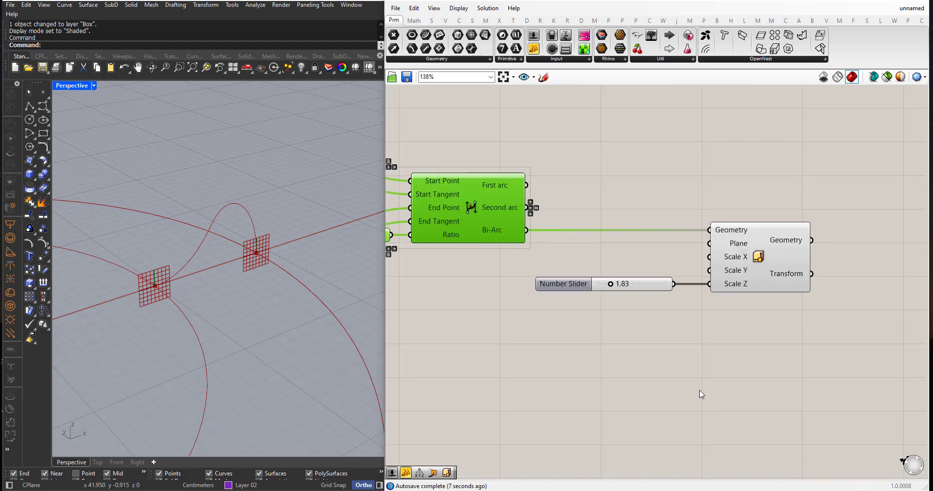
Add a Pipe component after Scale NU and connect the scaled Geometry output to its Curve input.
right_drag(699, 390, 576, 387)
scroll(545, 346, down, 2)
scroll(656, 299, up, 1)
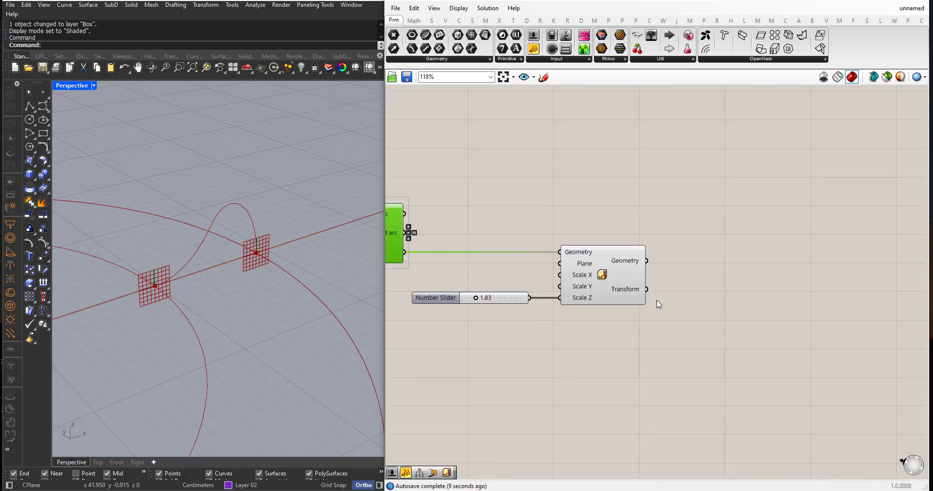
scroll(658, 304, up, 1)
double_click(744, 321)
text(pipe)
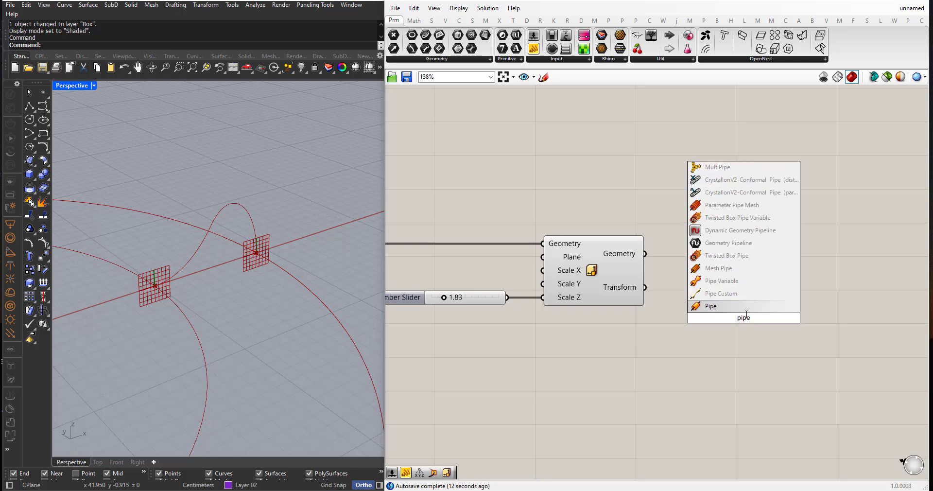
key(Return)
click(760, 345)
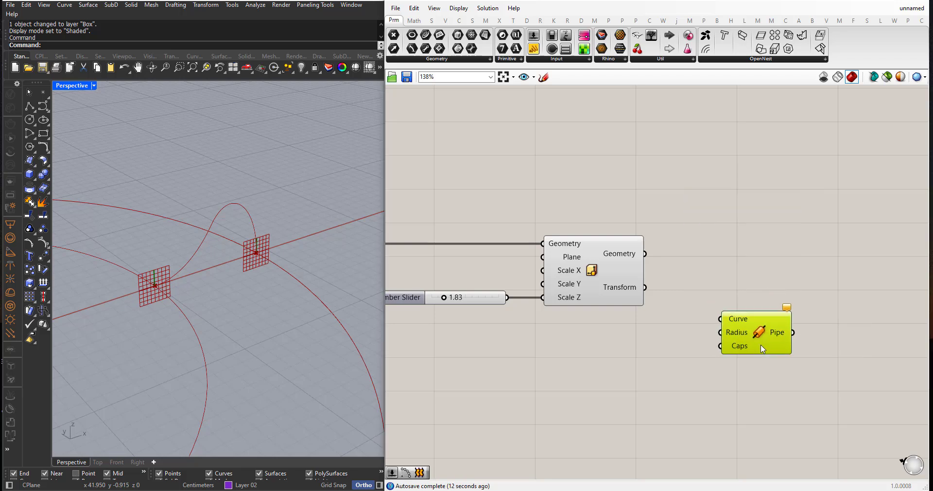
drag(645, 254, 749, 355)
click(593, 395)
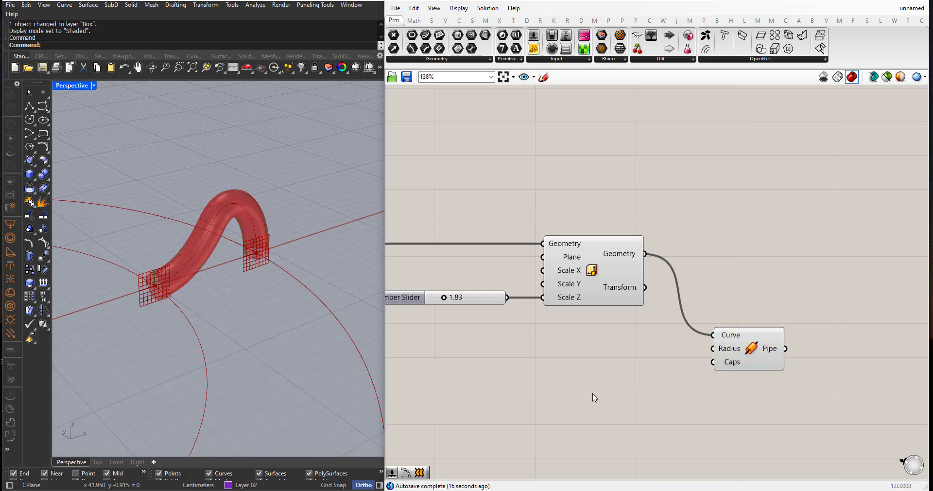
Add a number slider from the value 11.000, set it to 1.082 and connect it to Pipe's Radius input.
double_click(592, 395)
text(11)
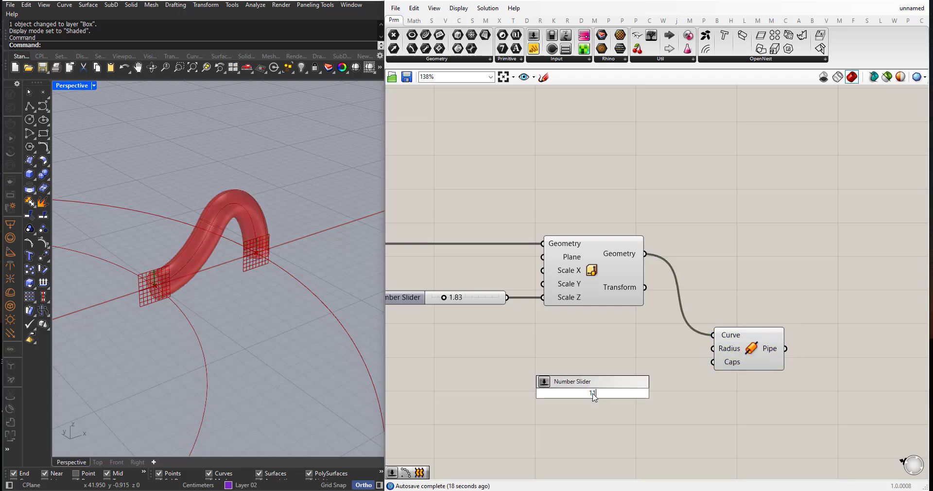
text(.000)
key(Return)
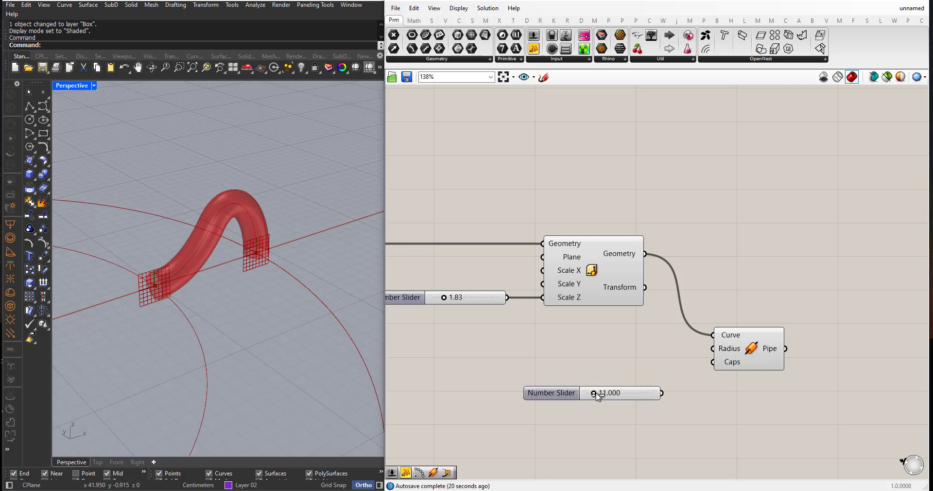
scroll(593, 396, up, 2)
drag(587, 391, 578, 390)
drag(681, 389, 751, 328)
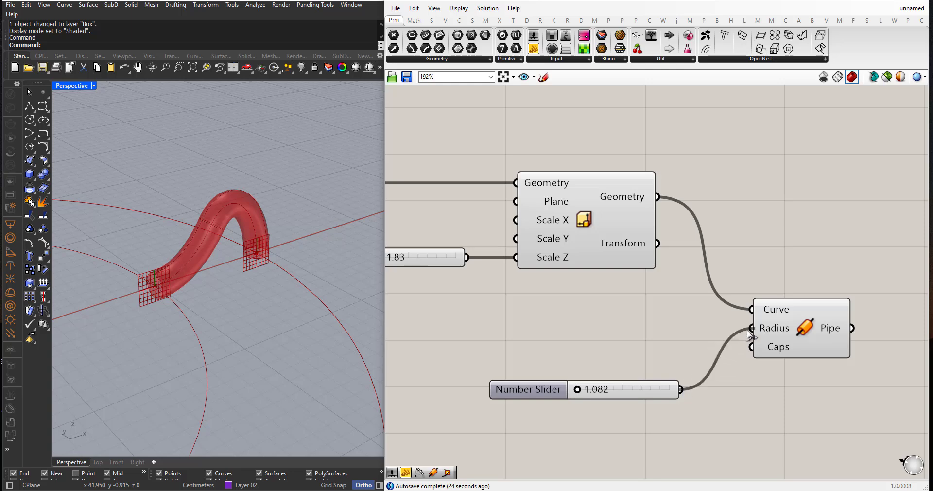
Align the radius slider with Pipe's Radius input and set it to 0.619.
drag(535, 397, 579, 325)
scroll(612, 338, up, 2)
scroll(616, 338, up, 2)
scroll(578, 329, down, 5)
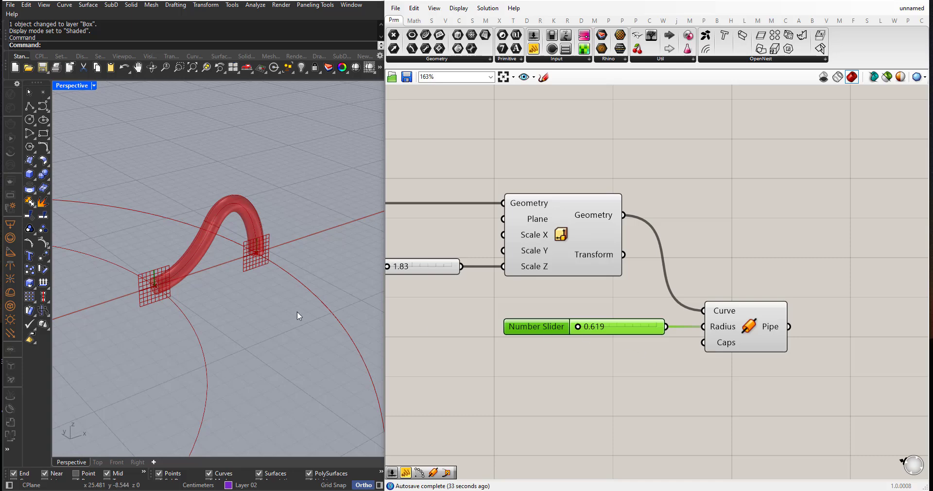
Add a Polar Array component beside the Pipe component.
scroll(304, 292, down, 6)
right_drag(264, 291, 261, 346)
scroll(261, 291, down, 2)
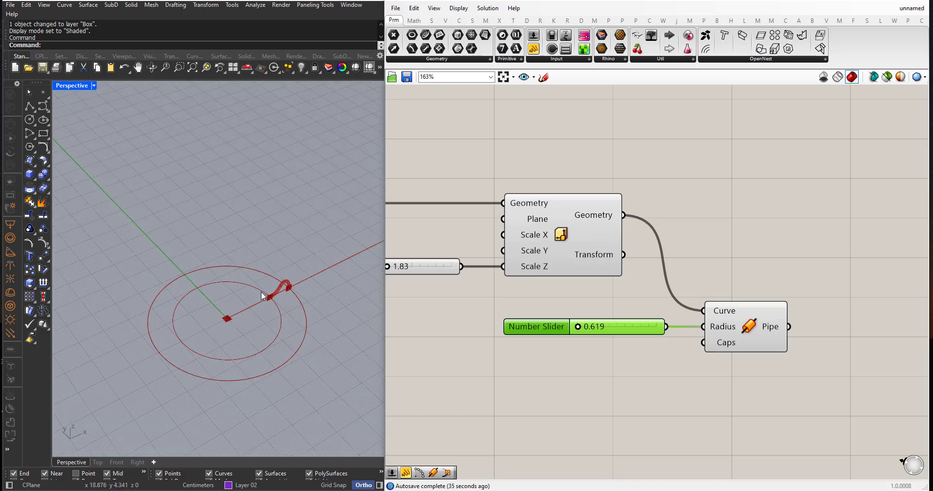
scroll(250, 336, up, 5)
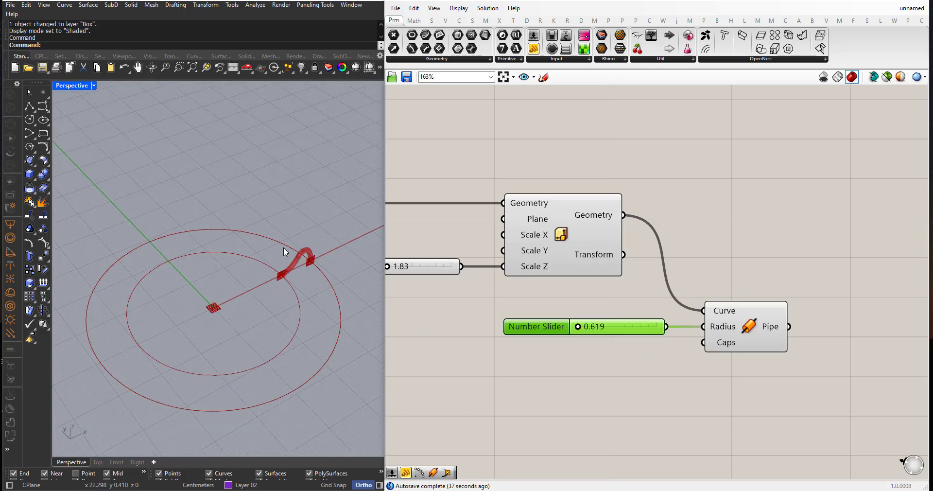
scroll(479, 324, down, 1)
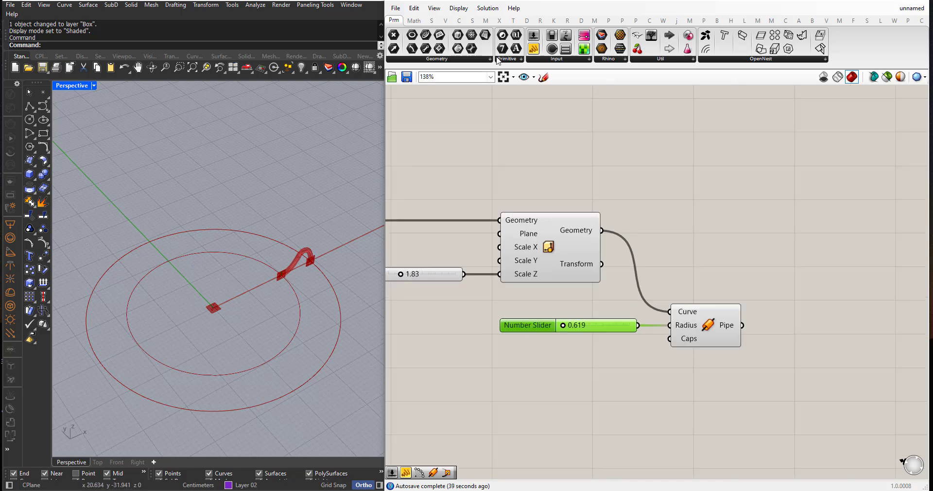
click(511, 20)
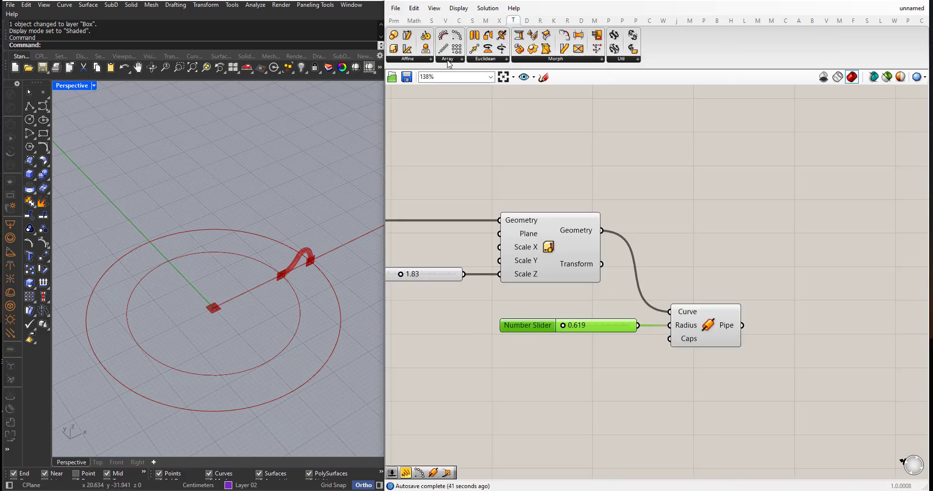
click(447, 60)
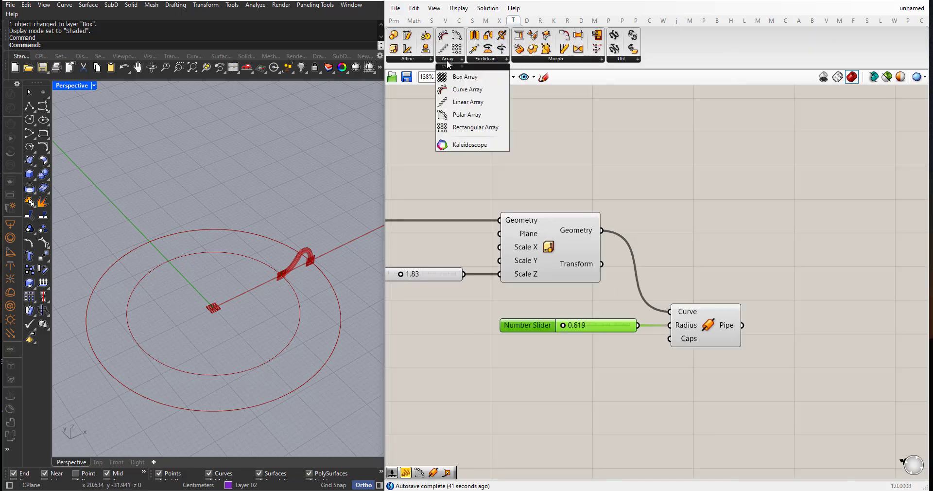
click(456, 118)
click(815, 351)
scroll(637, 221, down, 4)
scroll(711, 335, up, 4)
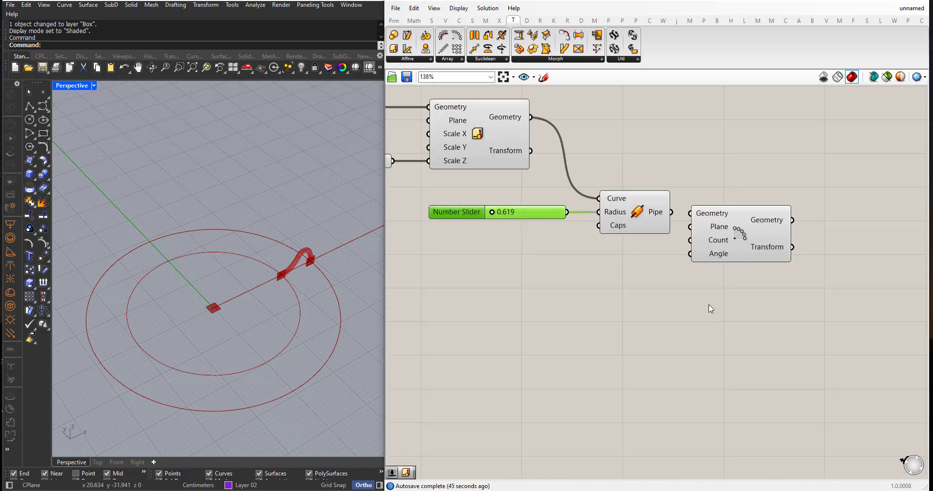
Connect the Pipe output to Polar Array's Geometry input, place the component below and beyond Pipe, and check the arrayed arches.
drag(724, 236, 743, 238)
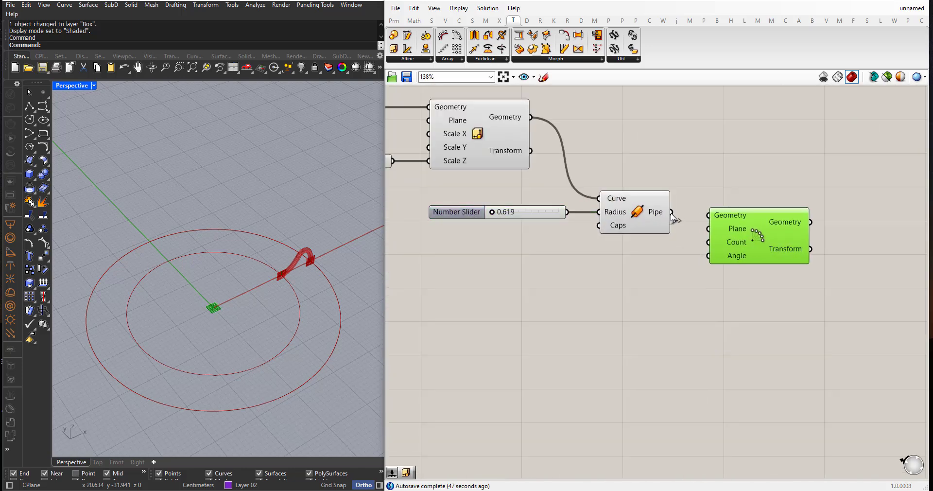
drag(671, 212, 756, 311)
scroll(235, 291, down, 3)
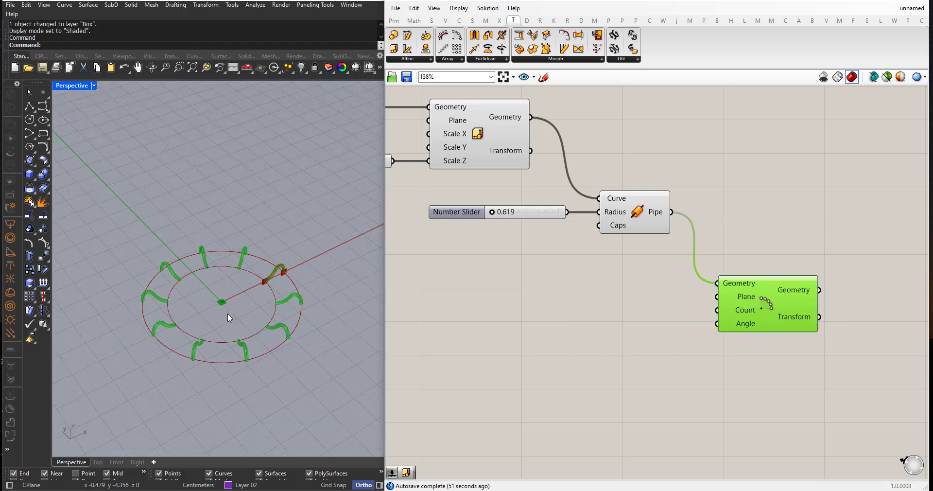
scroll(228, 342, up, 3)
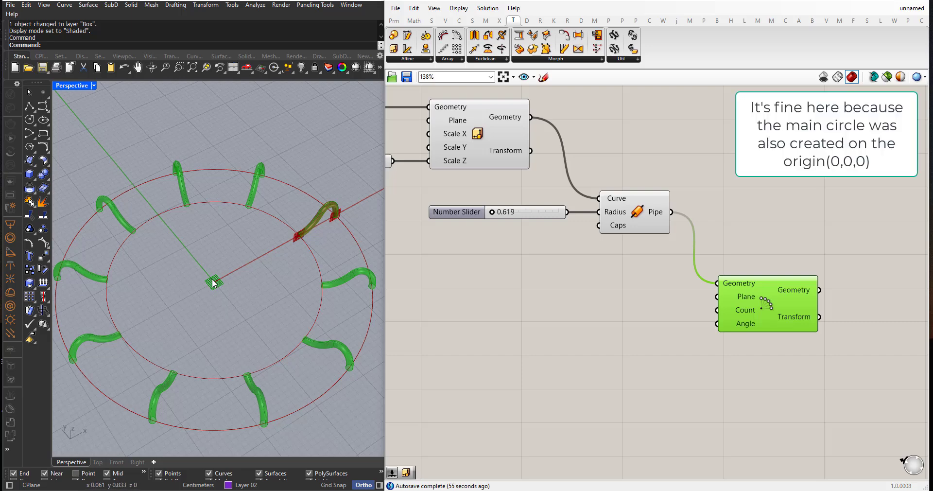
scroll(223, 297, down, 4)
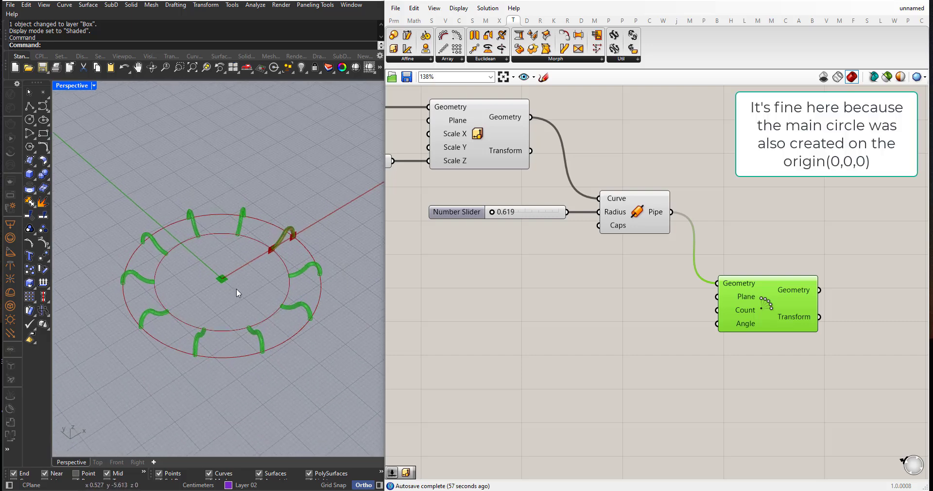
scroll(236, 291, down, 1)
mouse_move(242, 282)
right_down()
mouse_move(240, 335)
mouse_move(241, 279)
mouse_move(233, 290)
right_up()
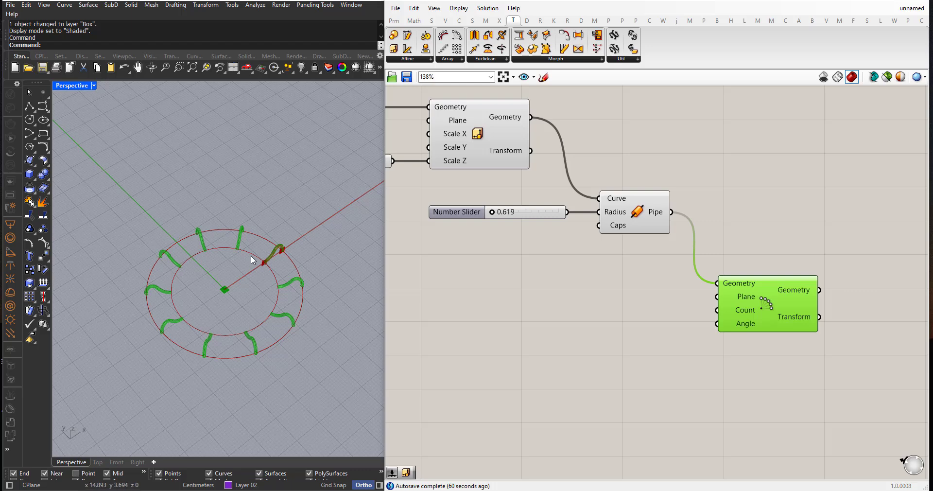
Place a point object on the ground plane in the Rhino viewport, just outside the outer circle.
right_drag(513, 294, 771, 301)
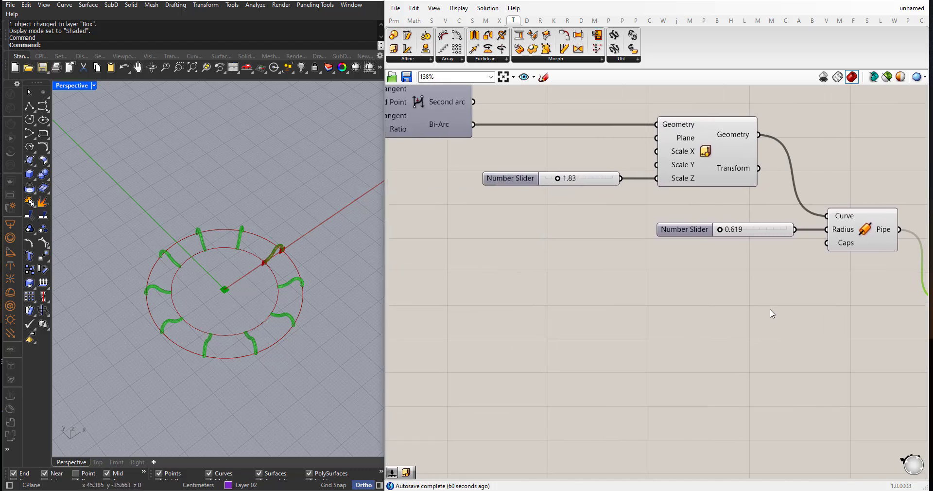
scroll(771, 321, down, 7)
scroll(488, 279, up, 4)
scroll(621, 302, up, 2)
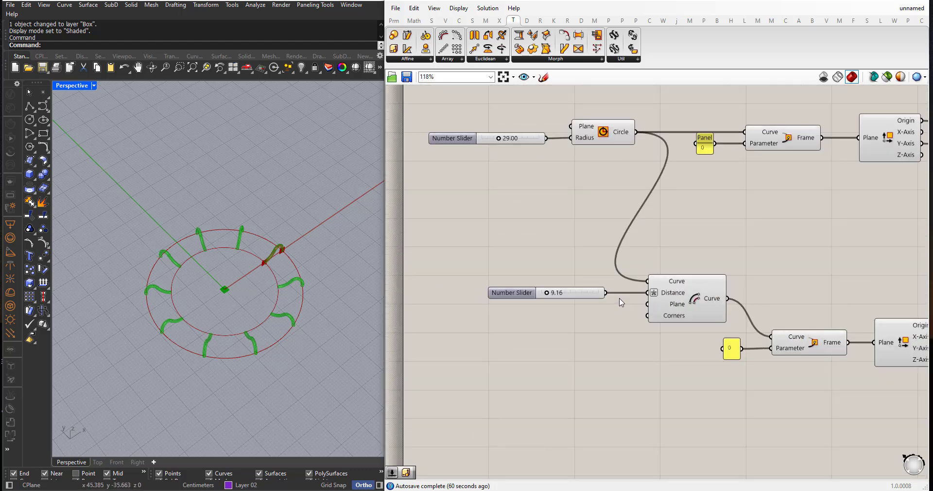
scroll(617, 294, down, 2)
scroll(597, 258, up, 4)
scroll(558, 182, up, 1)
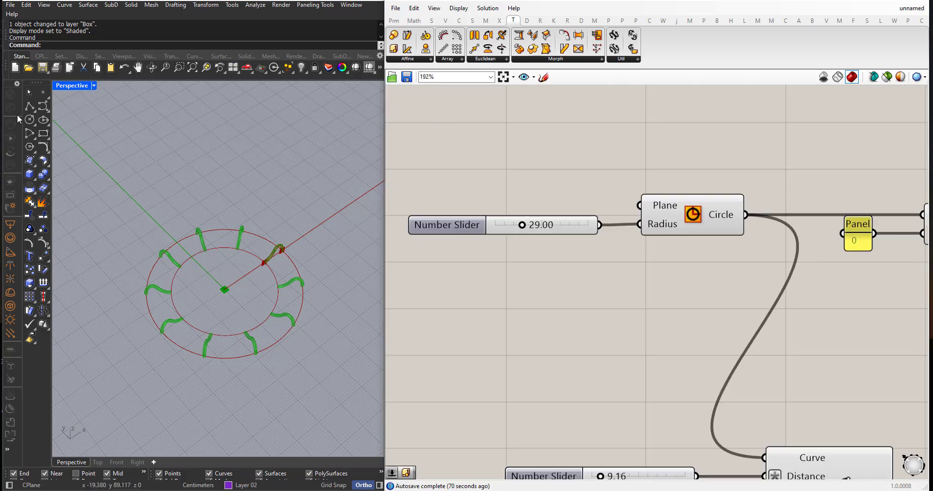
click(43, 92)
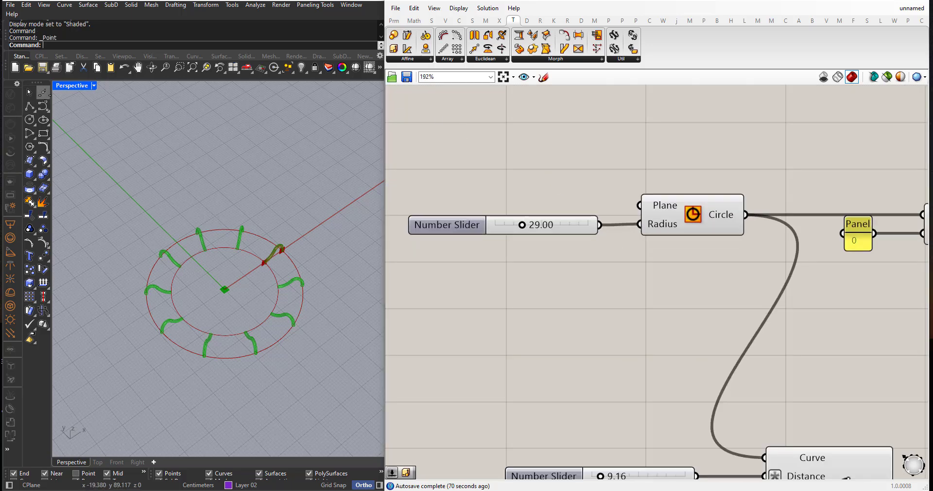
click(224, 215)
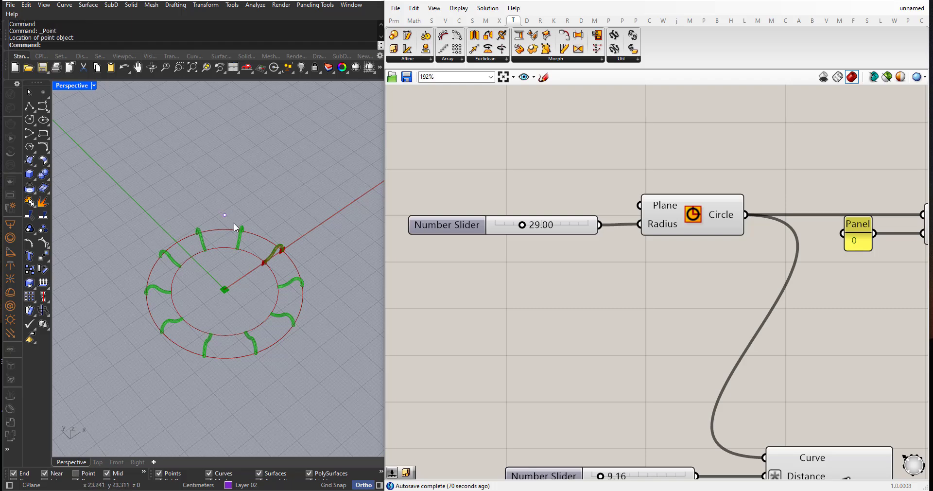
Add a Point parameter above the circle's radius slider and reference the Rhino point in it.
click(393, 20)
drag(395, 37, 478, 164)
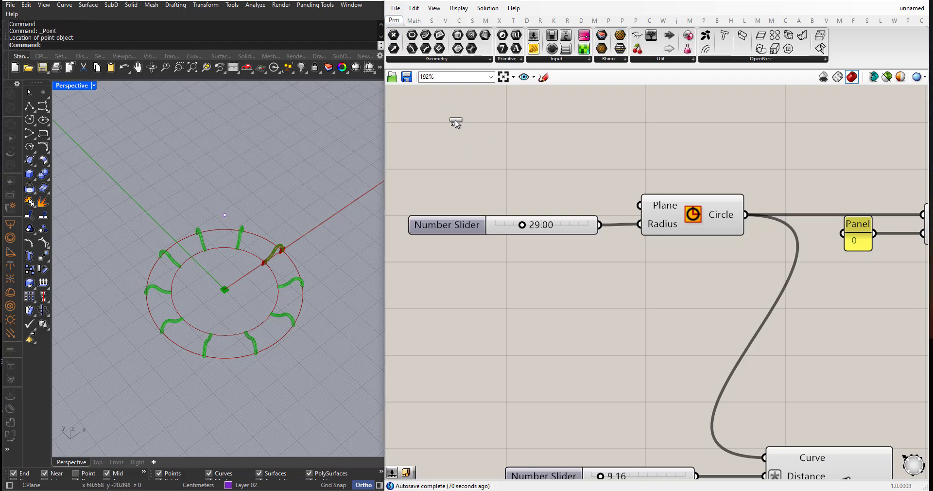
drag(454, 120, 497, 188)
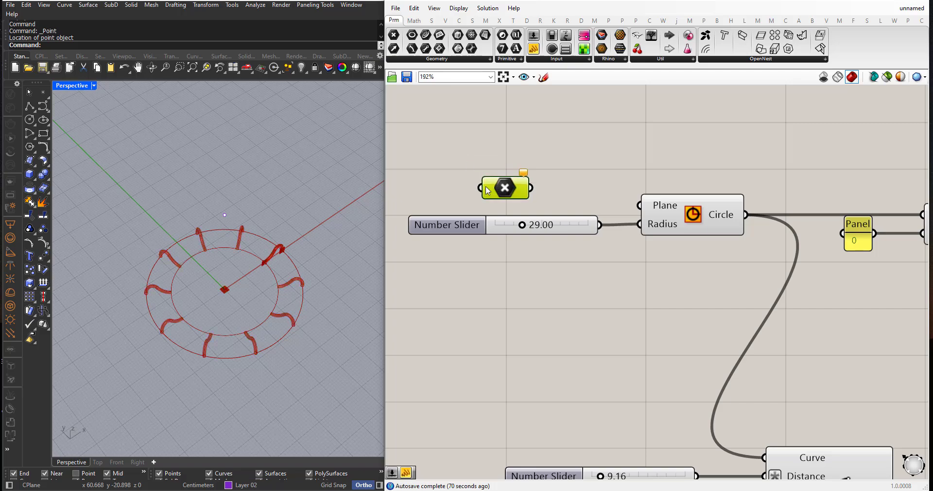
right_click(485, 186)
click(515, 323)
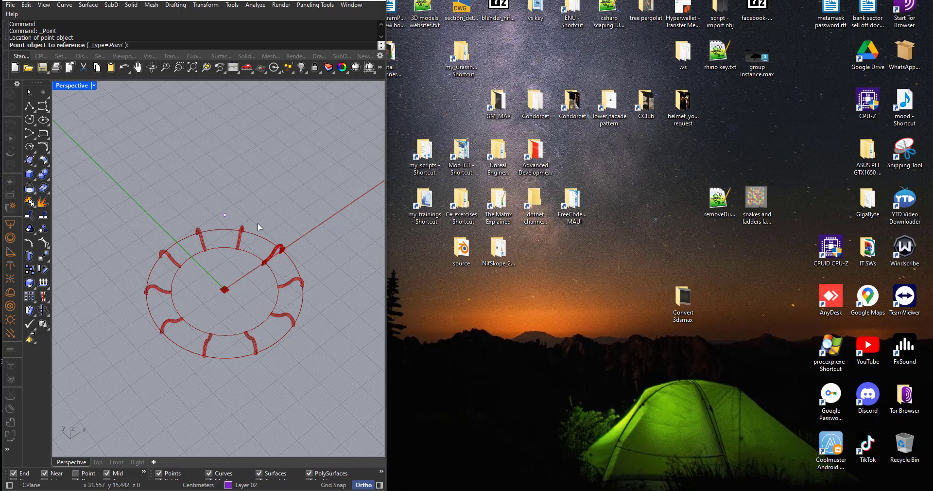
click(225, 215)
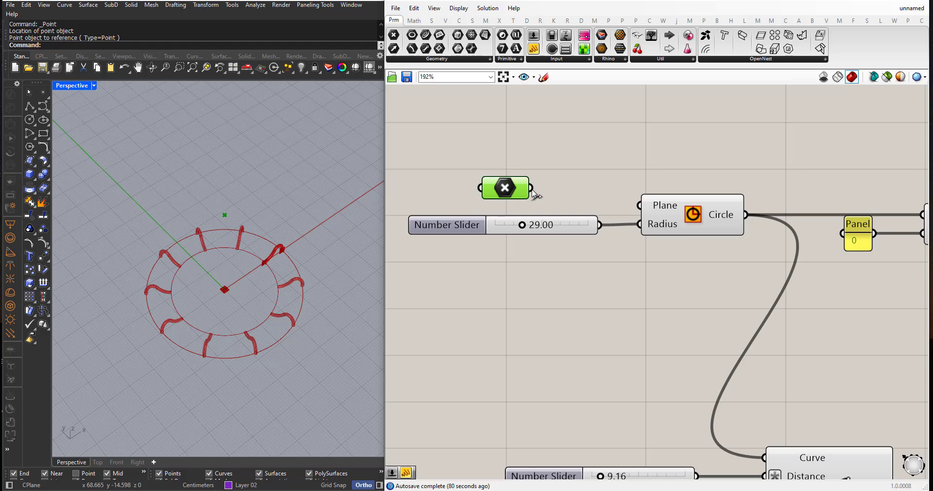
Connect the Point parameter to Circle's Plane input and align it with that input.
drag(531, 188, 656, 206)
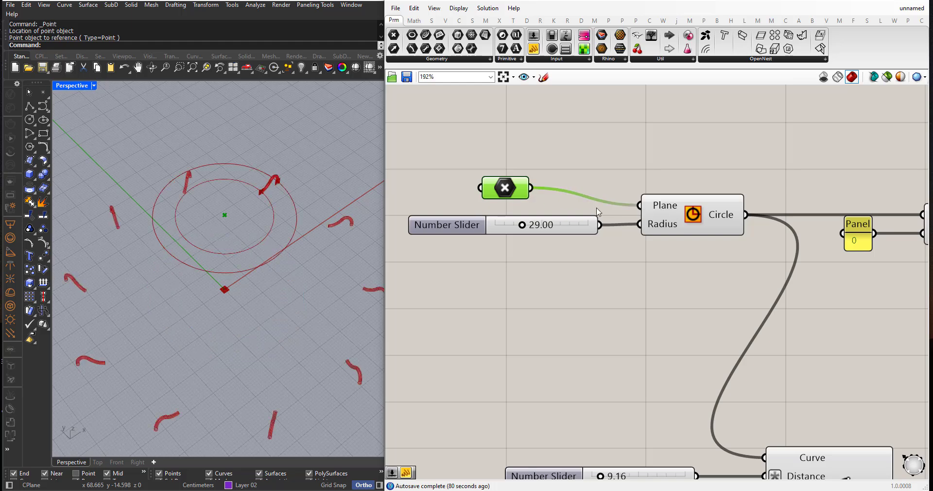
scroll(217, 223, down, 2)
drag(505, 190, 507, 208)
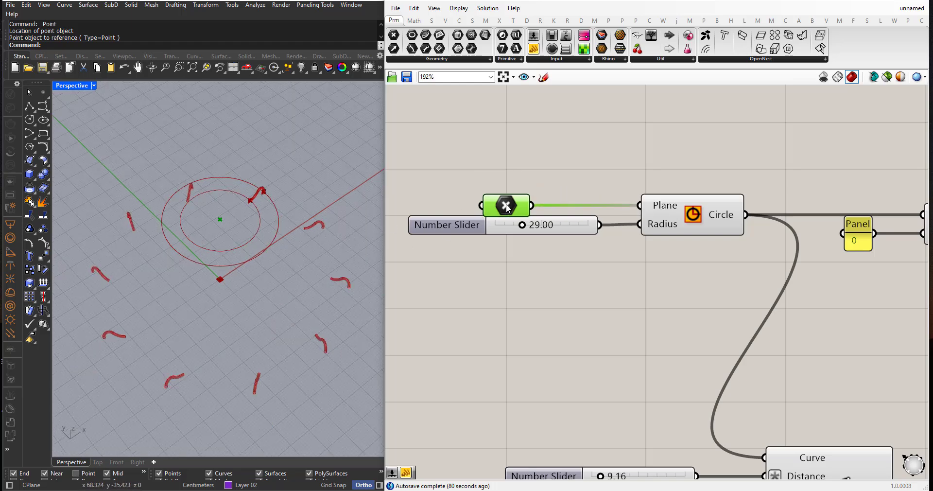
Connect the Point parameter to Polar Array's Plane input so the arches revolve around the referenced point.
scroll(418, 195, down, 4)
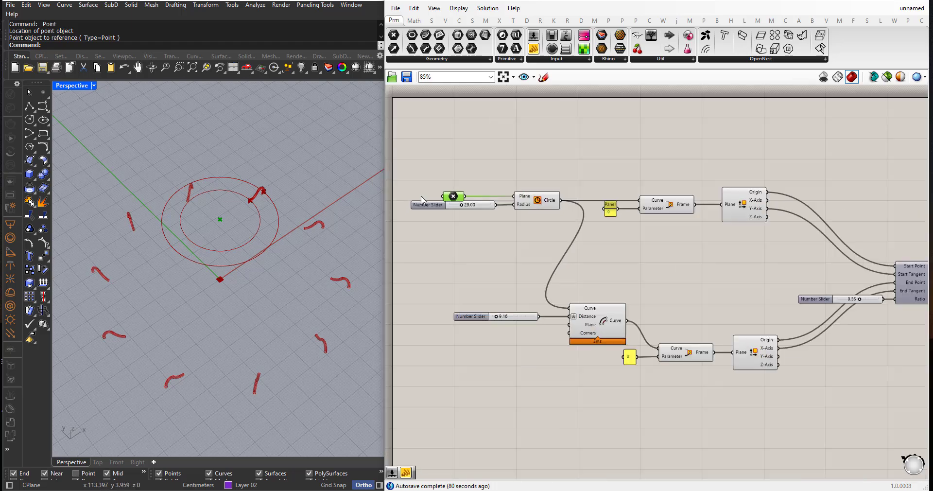
scroll(417, 195, down, 2)
scroll(440, 197, up, 2)
drag(450, 194, 714, 280)
scroll(446, 224, down, 6)
scroll(718, 287, up, 3)
scroll(687, 287, up, 5)
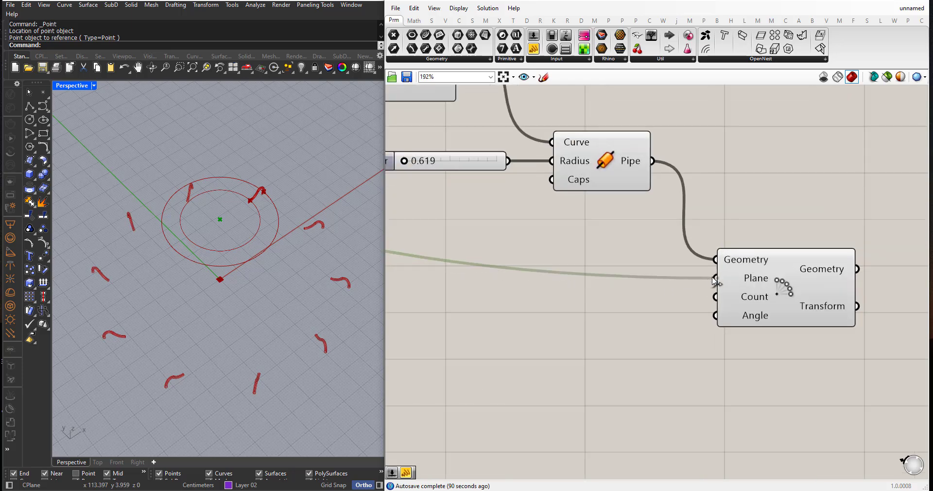
scroll(187, 208, up, 3)
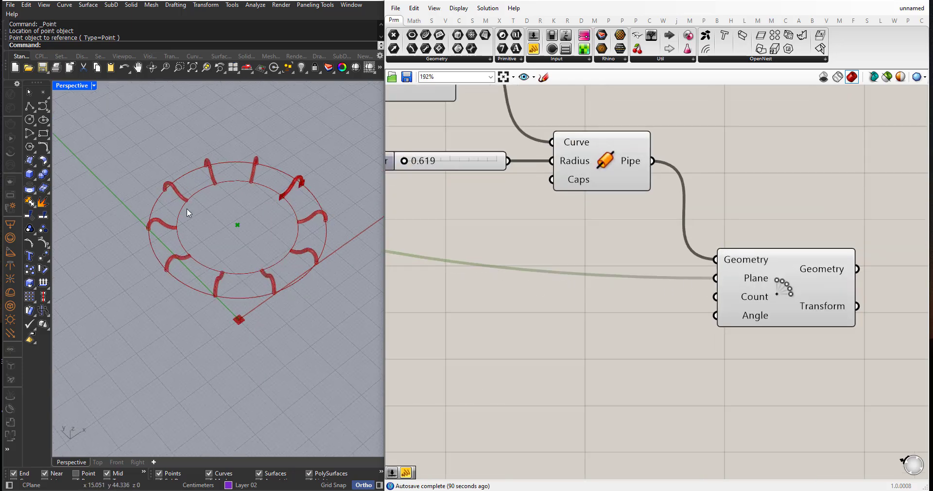
Select the center point in Rhino and move it freely across the ground plane to test the ring's placement.
click(247, 230)
right_drag(226, 239, 209, 263)
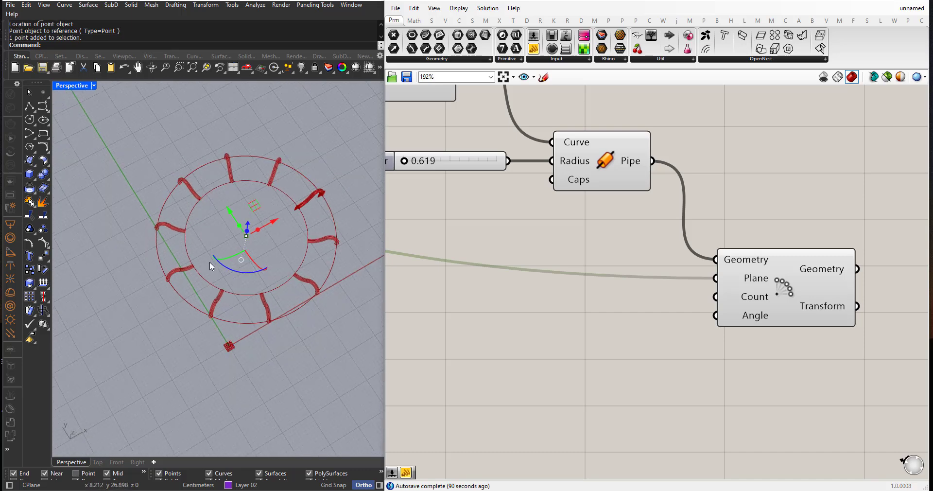
drag(255, 213, 263, 249)
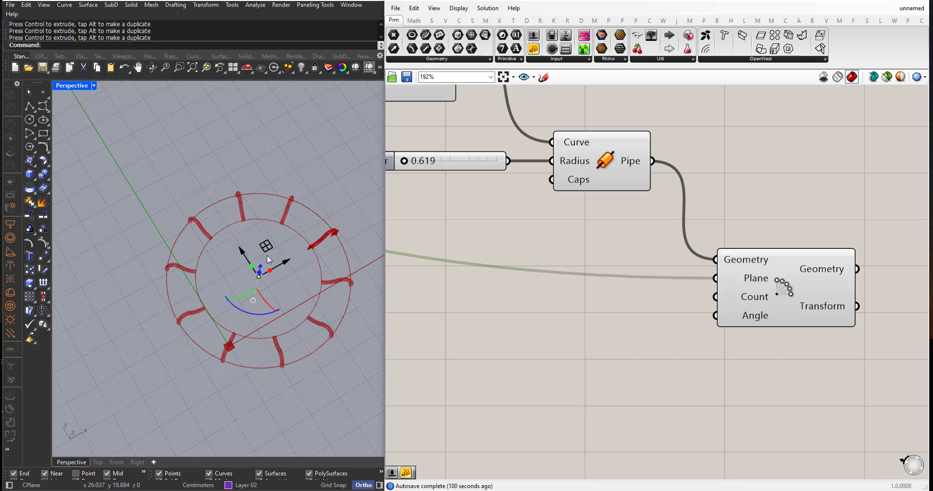
right_drag(259, 266, 269, 231)
scroll(623, 387, down, 2)
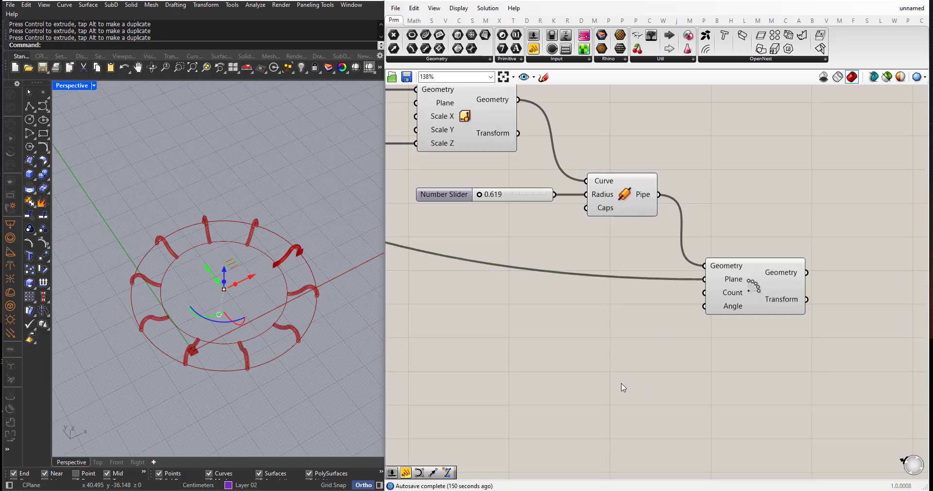
Add a number slider beside Polar Array, connect it to the Count input and set the count to 44.
double_click(605, 370)
text(1)
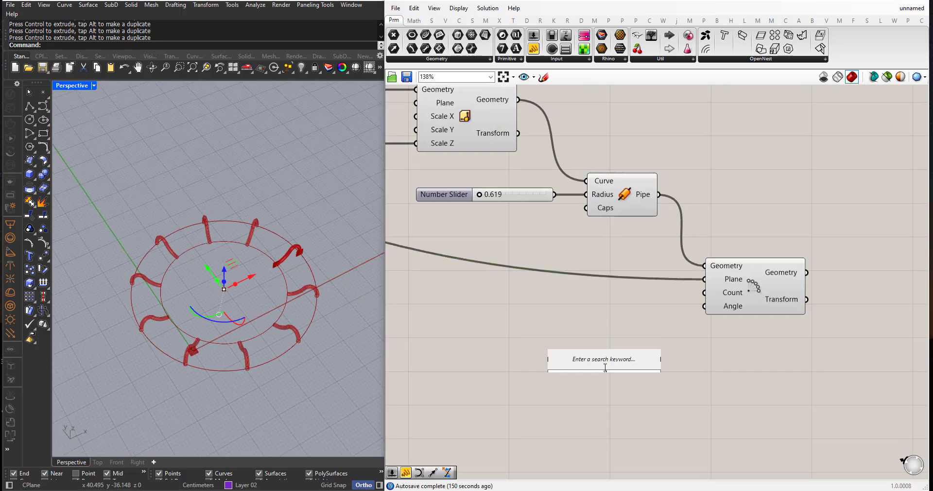
text(1)
key(Return)
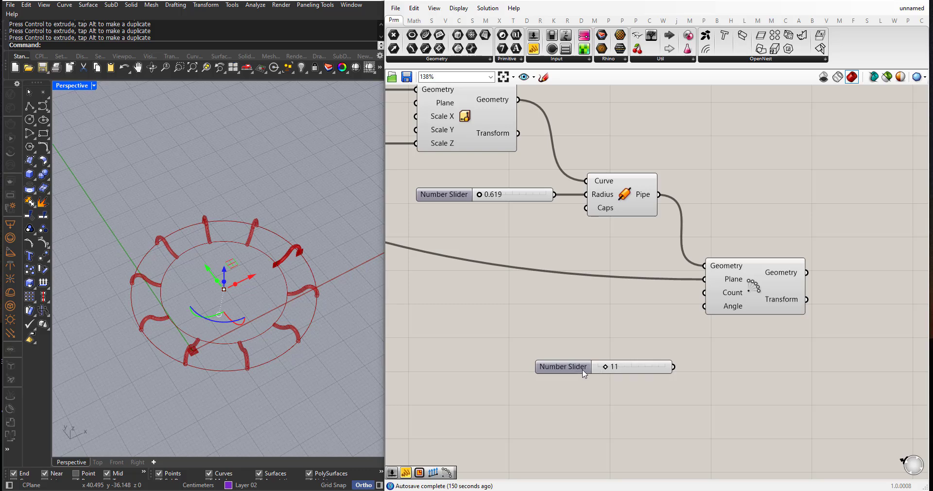
drag(584, 370, 585, 298)
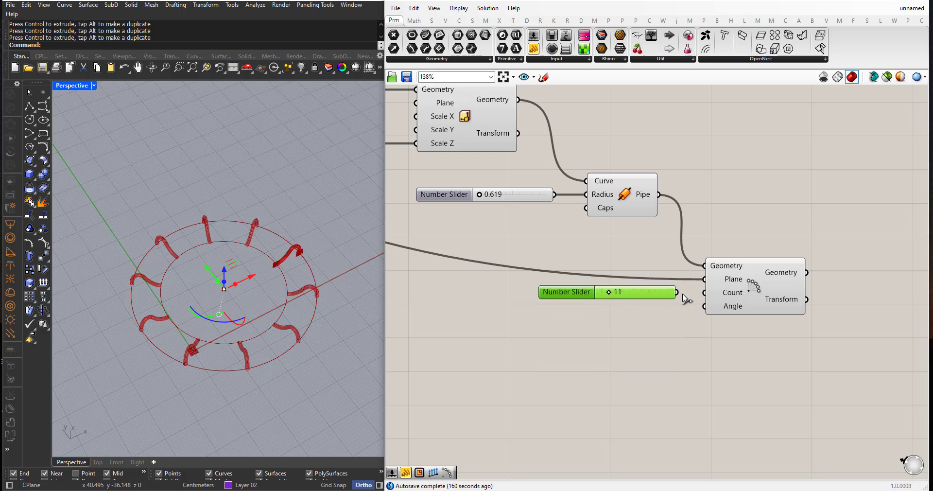
drag(676, 292, 692, 298)
drag(580, 294, 636, 295)
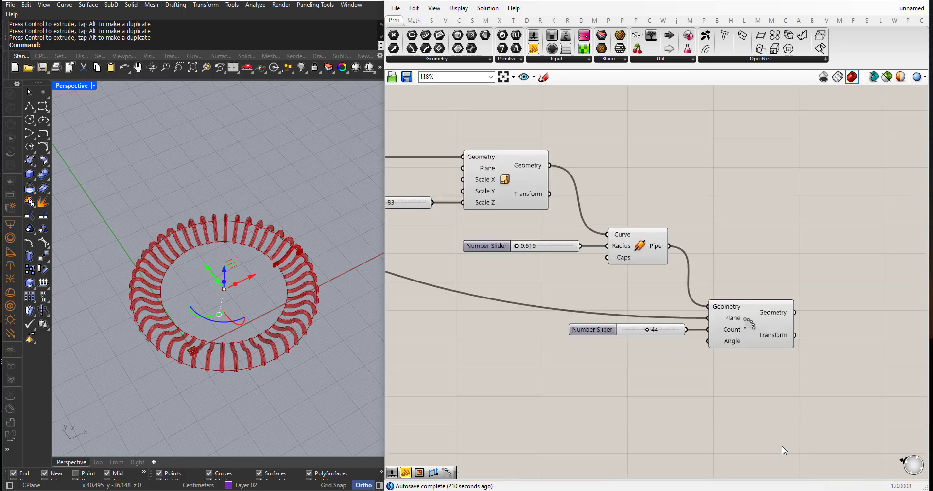
Turn off the preview of the non-uniform Scale and Pipe components so only the arrayed arches are drawn.
right_drag(541, 317, 607, 319)
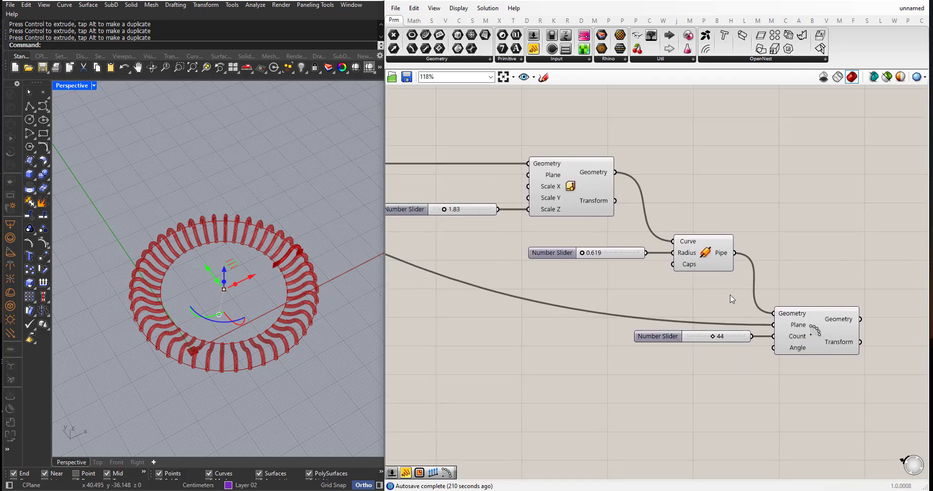
drag(718, 294, 474, 106)
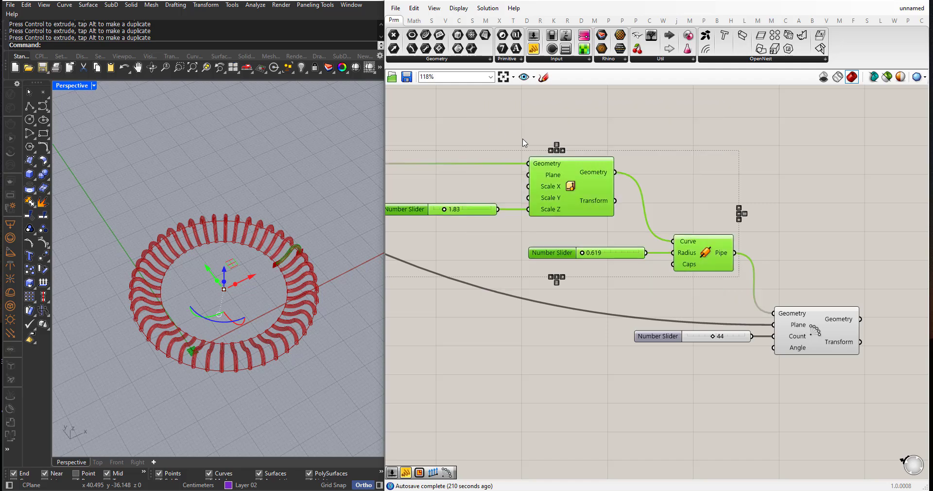
middle_click(522, 139)
click(574, 113)
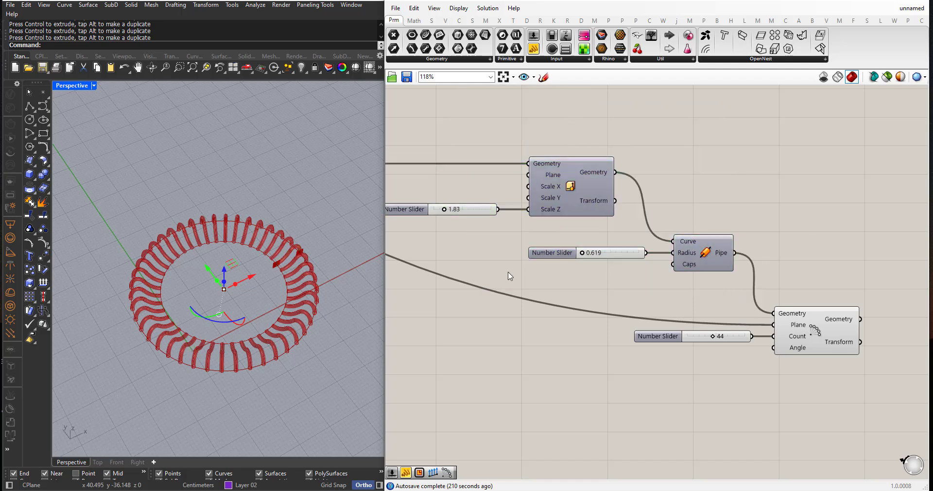
Examine the arrayed arches up close in the Rhino viewport and review the whole definition.
right_drag(508, 276, 721, 292)
scroll(718, 267, down, 3)
scroll(667, 261, up, 2)
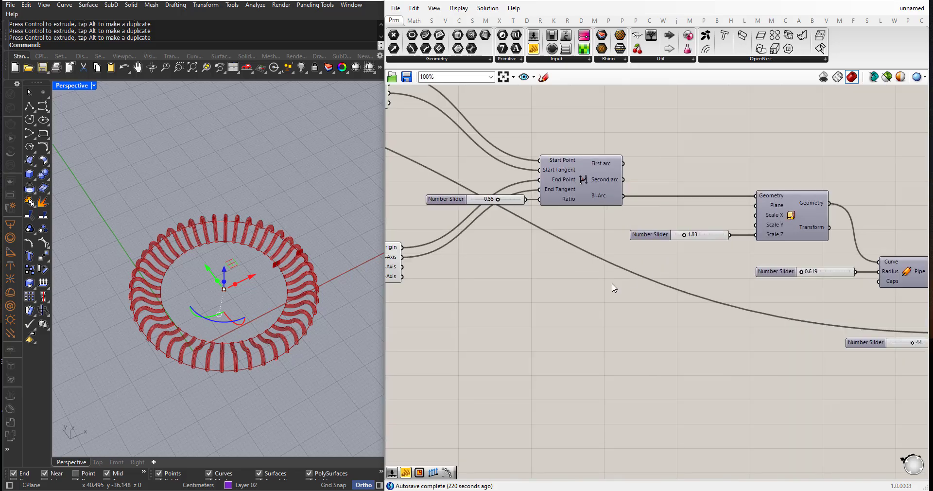
scroll(292, 325, up, 5)
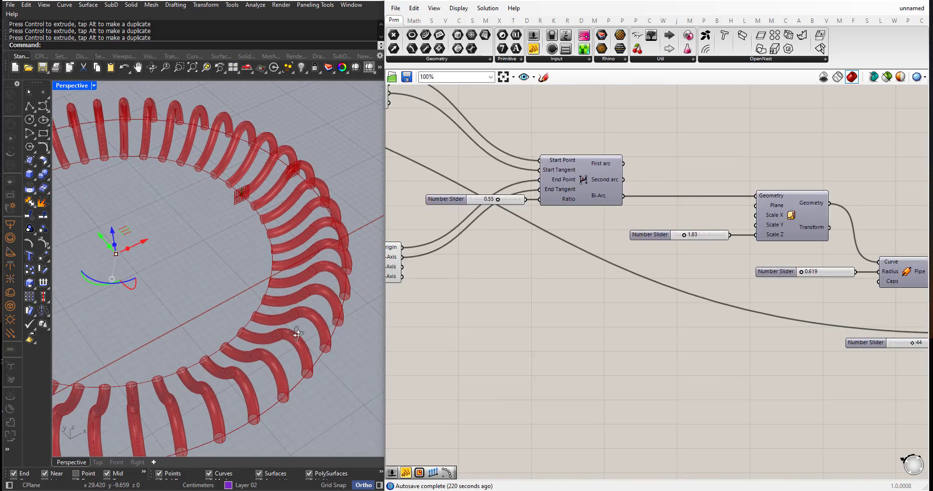
scroll(294, 322, down, 5)
scroll(544, 270, down, 4)
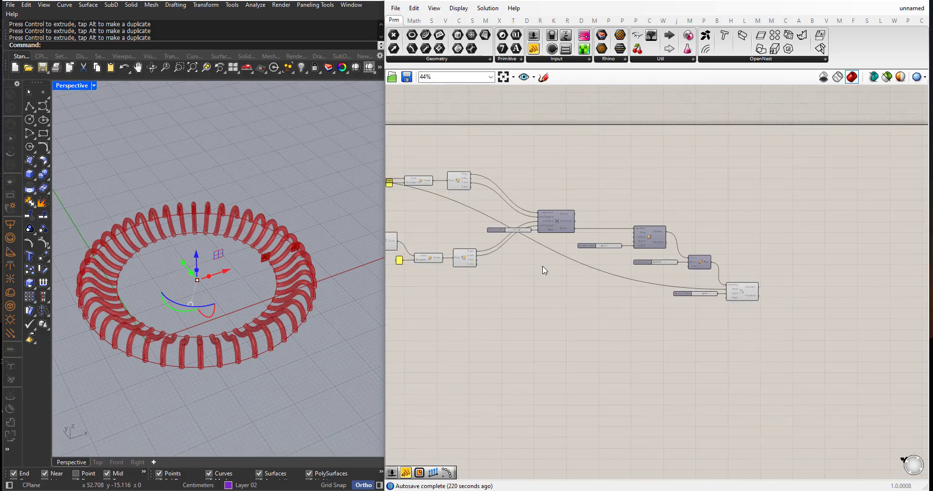
scroll(773, 308, up, 2)
scroll(745, 308, up, 2)
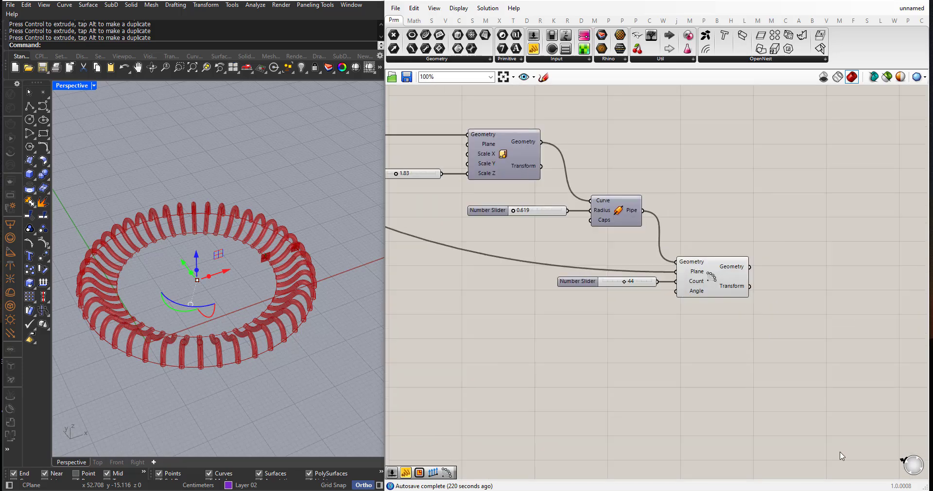
scroll(290, 290, up, 3)
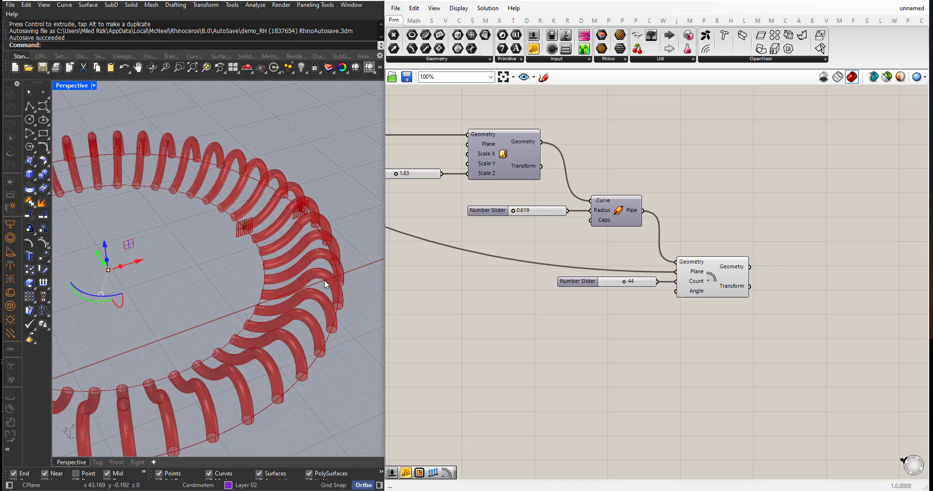
right_drag(325, 279, 314, 298)
scroll(676, 321, down, 5)
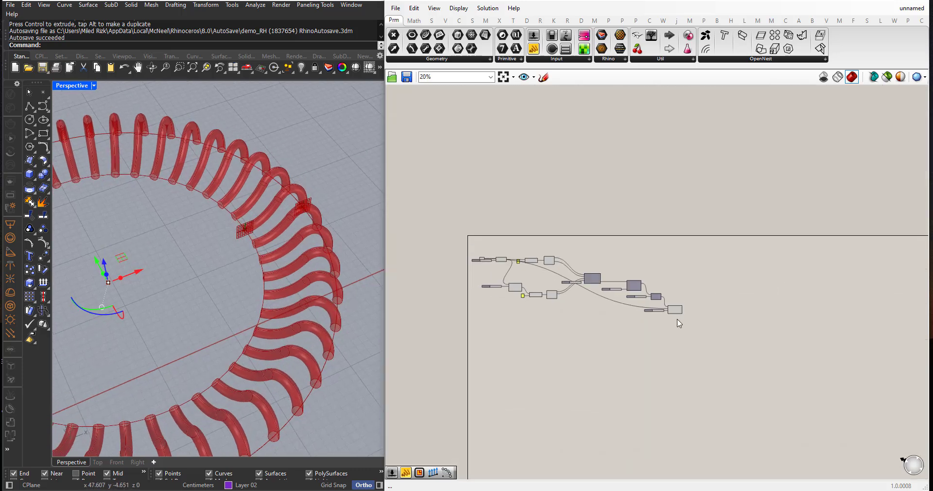
Add a Boundary Surfaces component below the offset curve's frame components.
scroll(502, 294, up, 4)
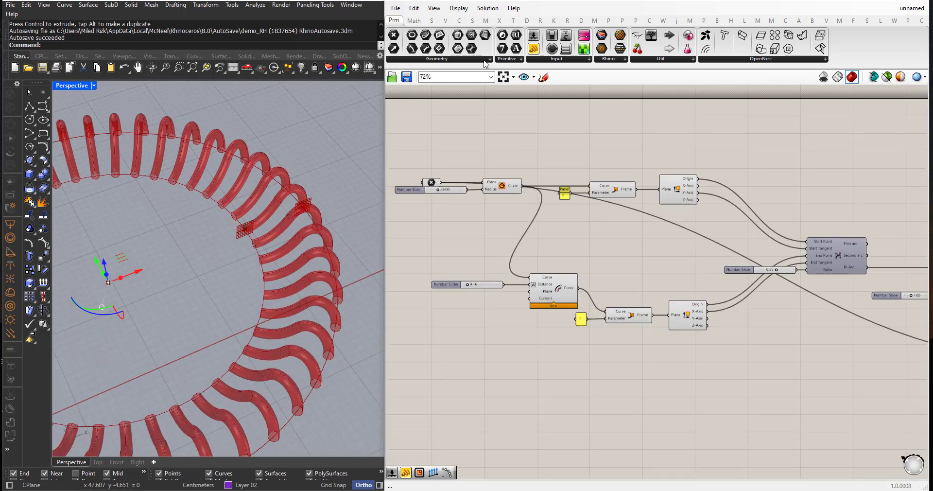
click(472, 21)
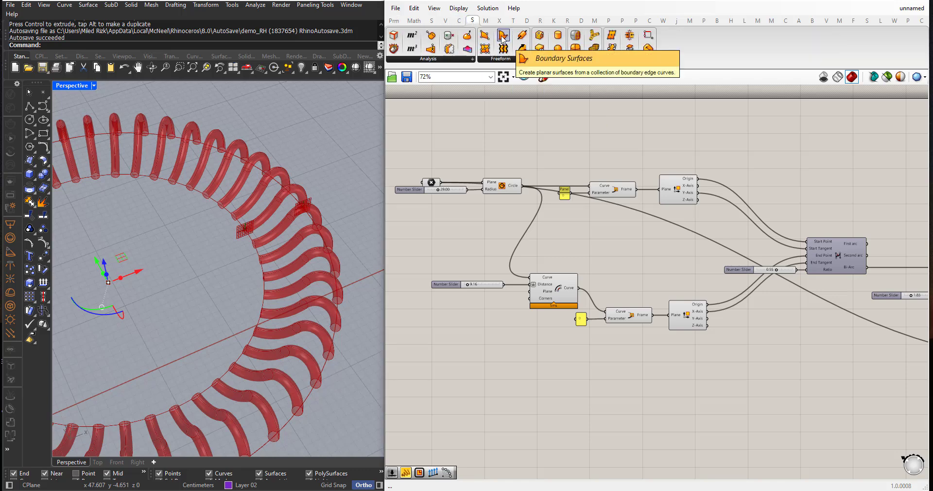
drag(502, 39, 623, 404)
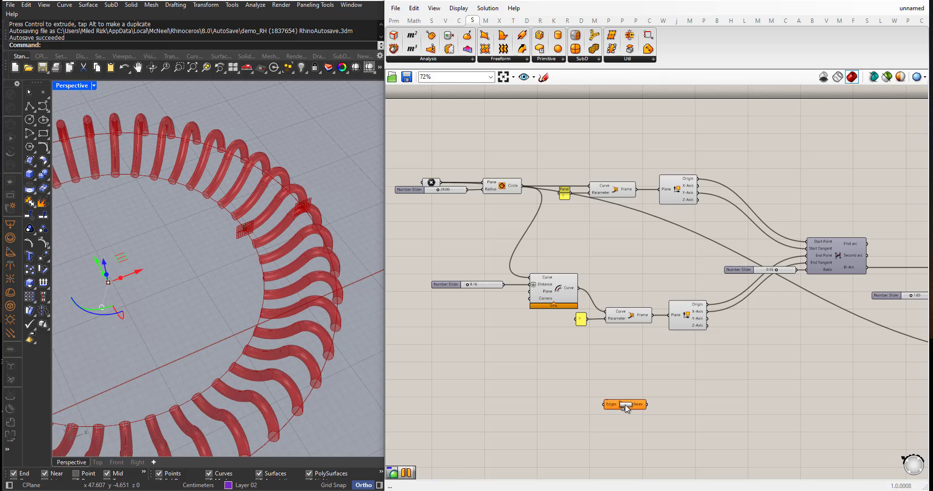
right_drag(566, 395, 567, 334)
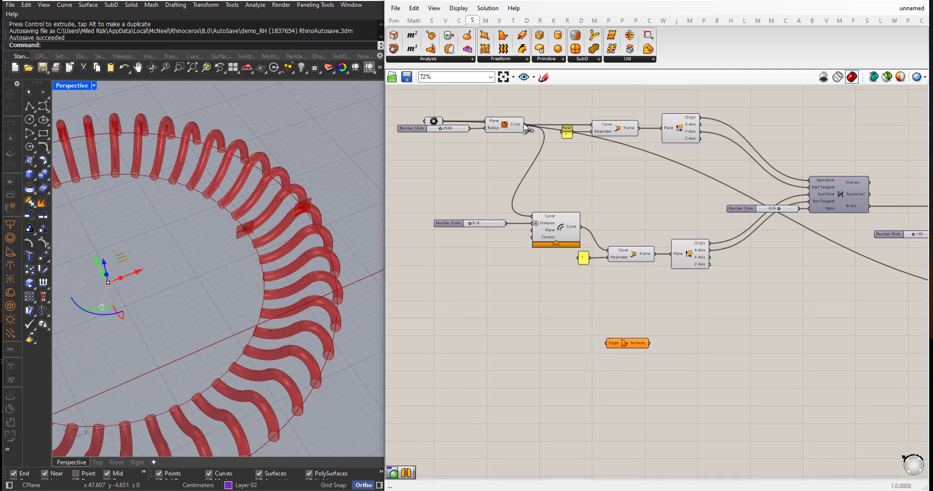
Connect both the Circle output and the Offset Curve output to Boundary Surfaces' Edges input.
drag(525, 126, 605, 345)
scroll(607, 344, up, 2)
right_drag(581, 318, 536, 285)
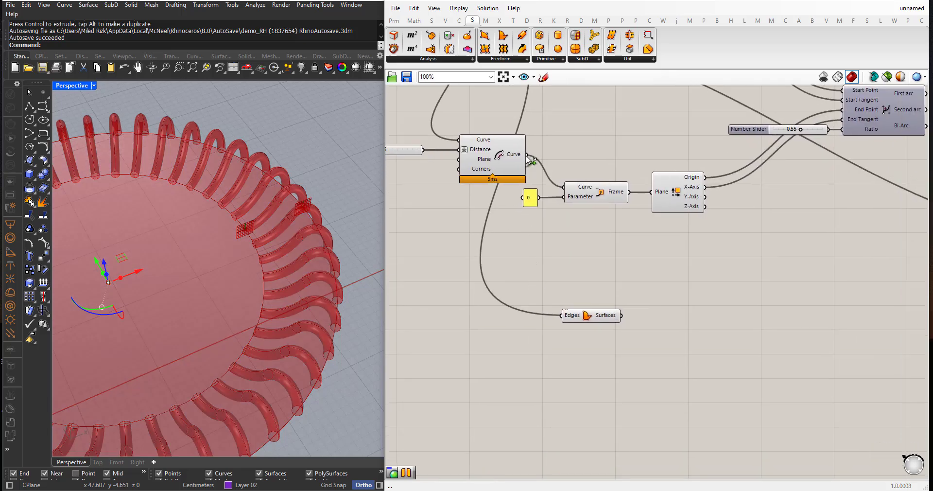
shift+drag(526, 155, 559, 317)
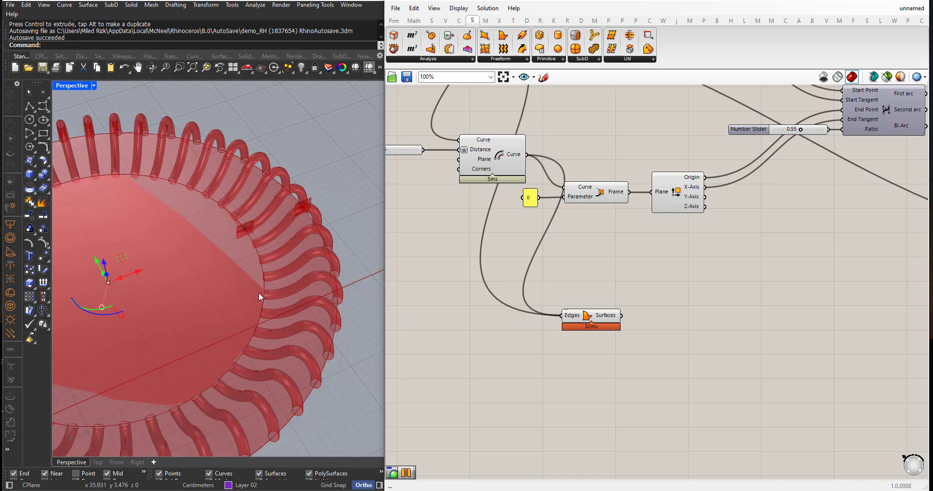
Inspect the resulting surfaces in Rhino and the data structure of Boundary Surfaces' Surfaces output.
scroll(259, 293, down, 3)
scroll(575, 337, up, 3)
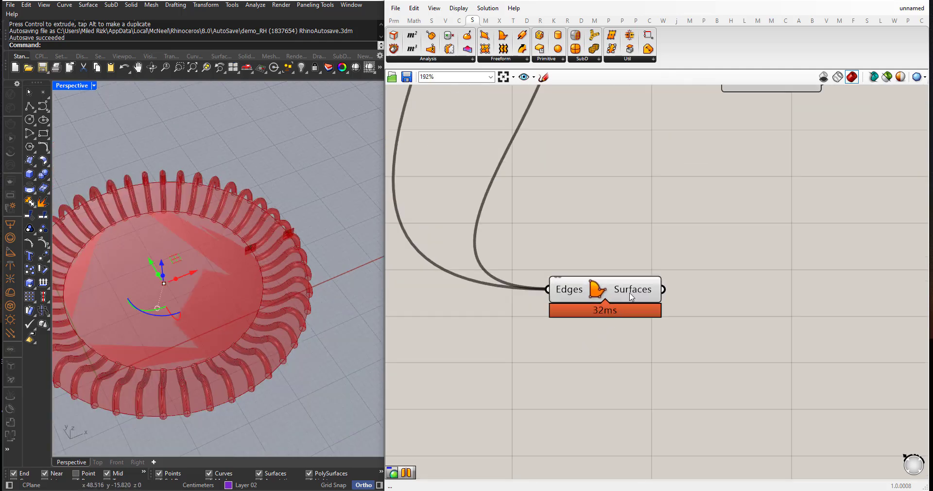
mouse_move(631, 294)
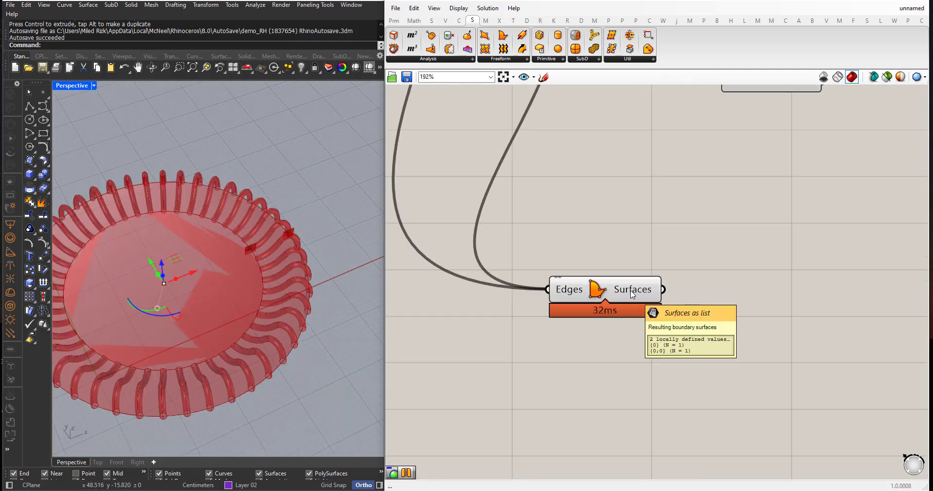
Add a Panel below Boundary Surfaces and connect the Circle output to it.
scroll(631, 294, down, 5)
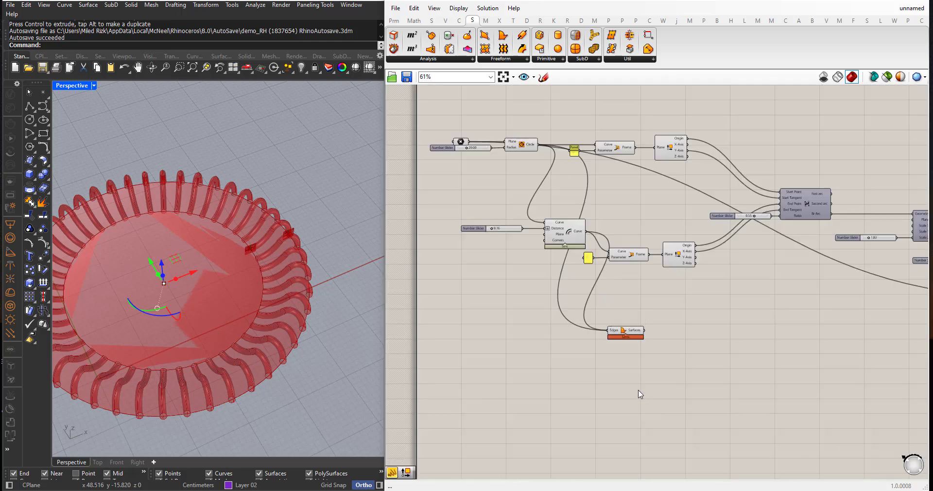
scroll(640, 394, up, 1)
double_click(562, 384)
text(panel)
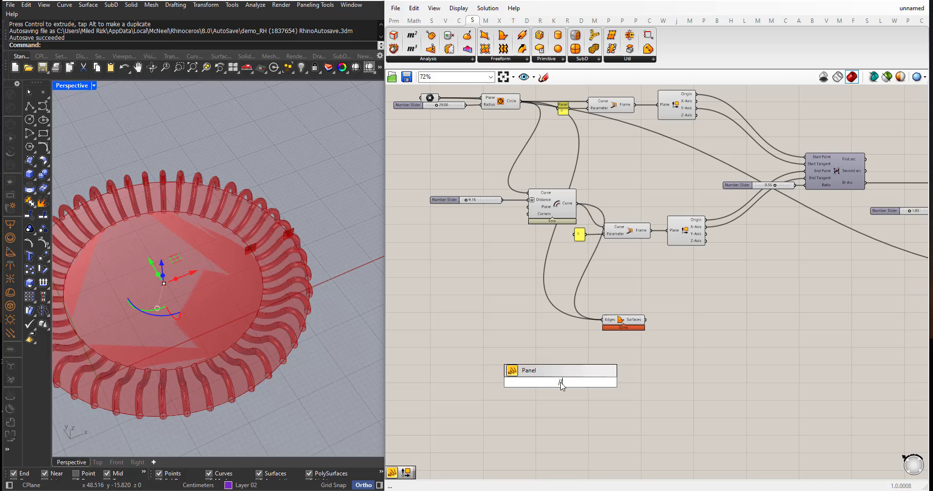
key(Return)
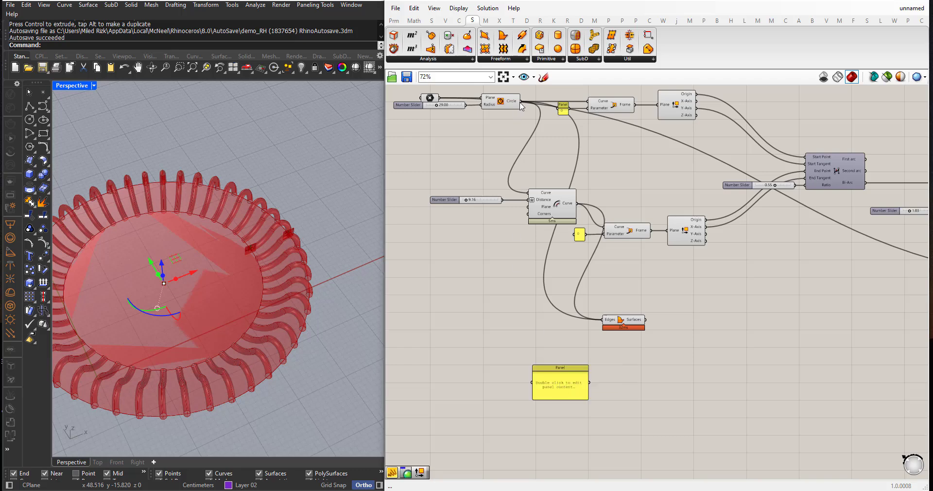
drag(521, 102, 532, 382)
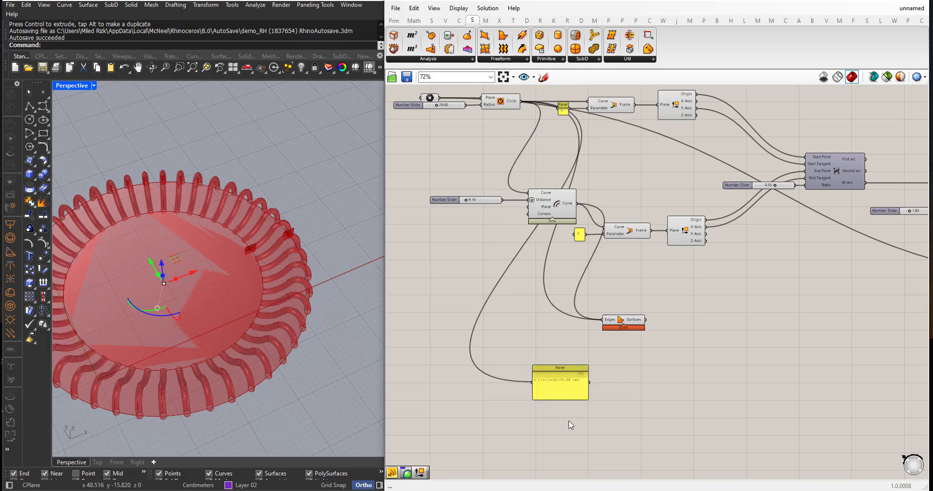
Widen and reposition the Panel, and read the data path of the Circle output in it.
scroll(578, 421, up, 3)
drag(597, 384, 636, 387)
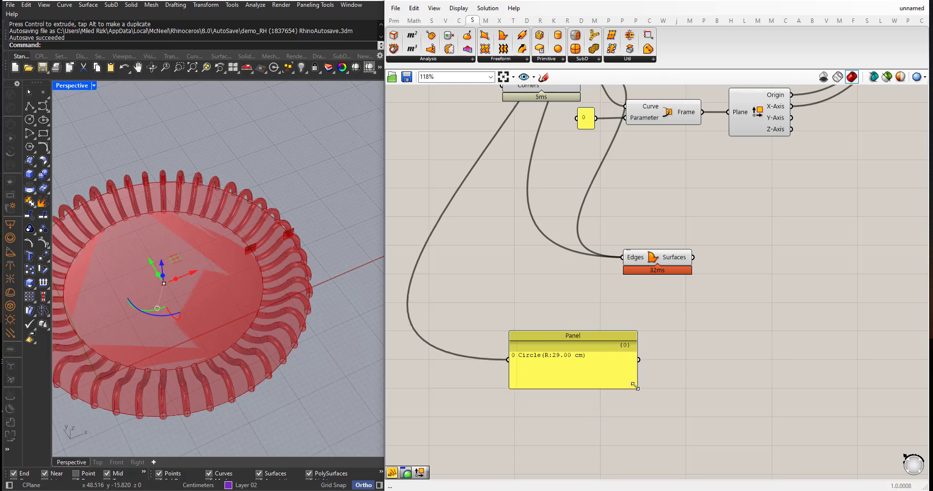
drag(548, 339, 558, 360)
scroll(640, 389, up, 2)
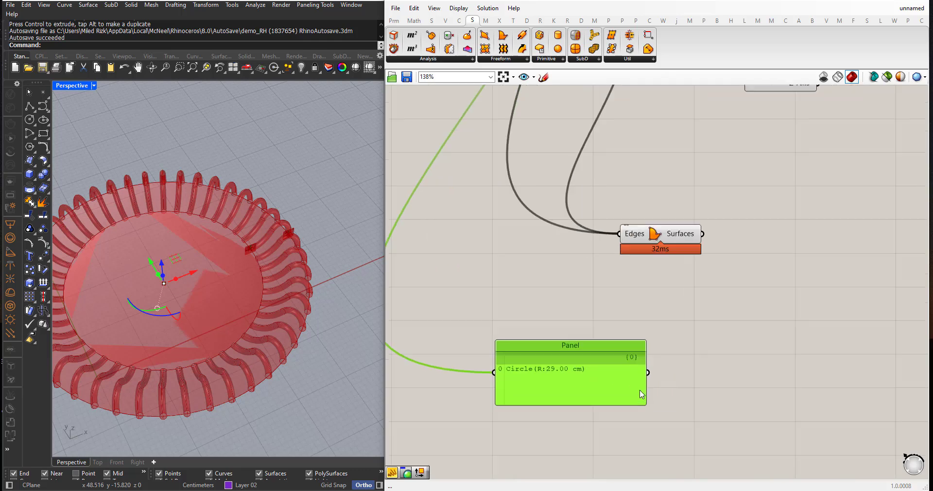
scroll(637, 355, down, 2)
scroll(635, 352, up, 1)
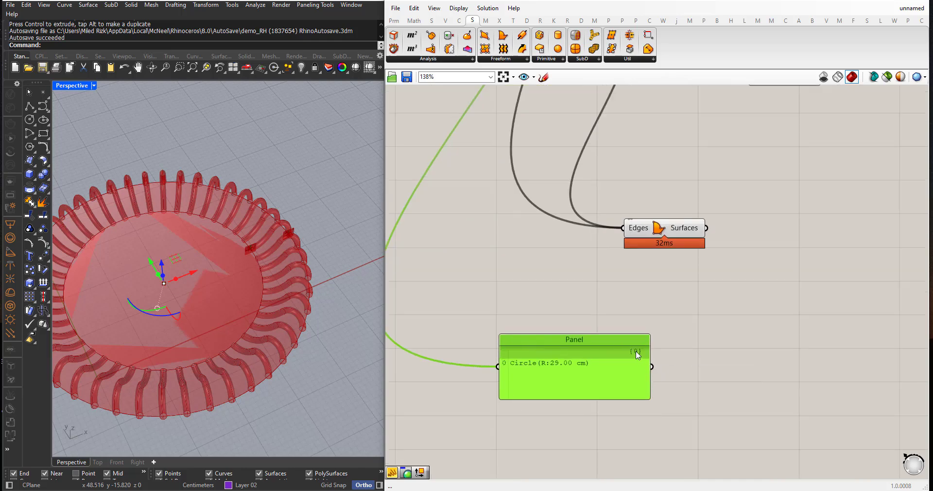
scroll(535, 381, down, 2)
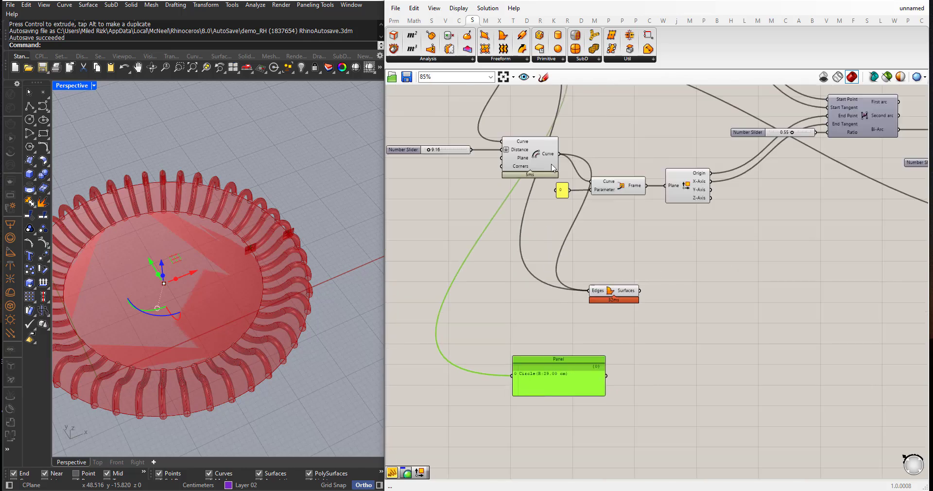
Replace the Panel's source with the Offset Curve output and read that curve's data path.
drag(558, 155, 512, 375)
scroll(577, 405, up, 2)
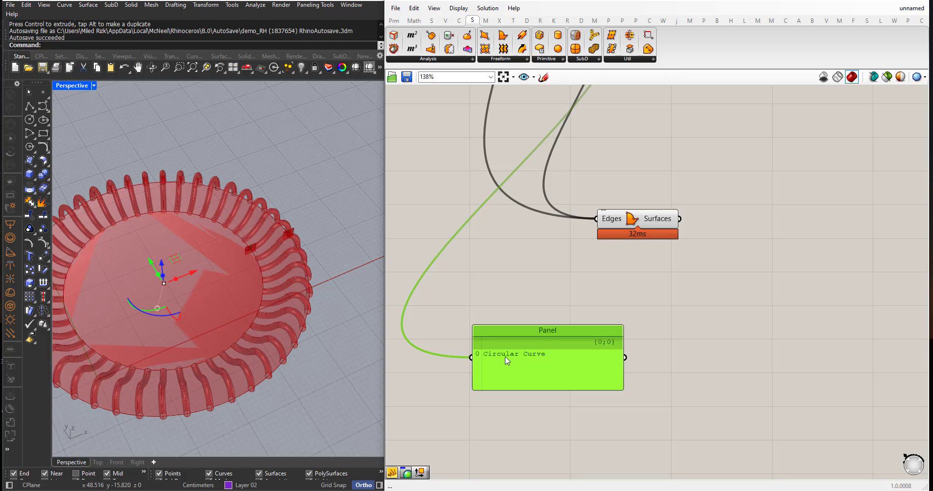
scroll(499, 359, down, 2)
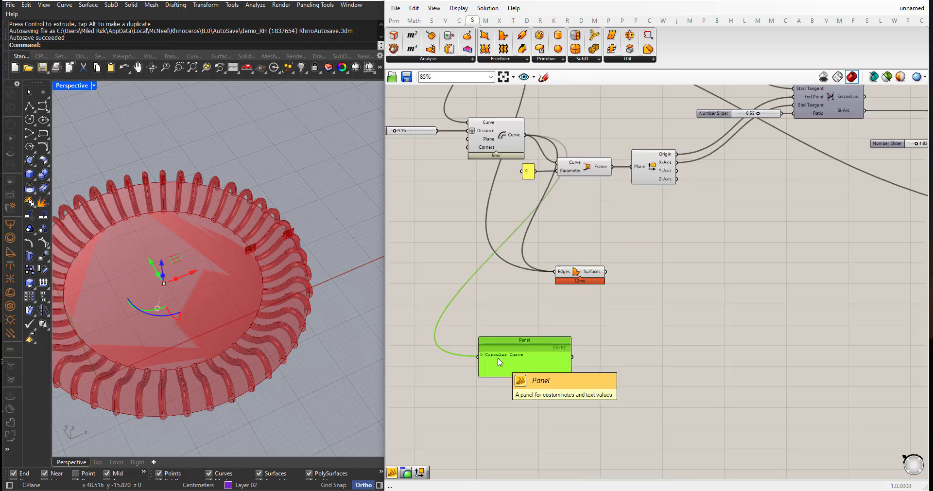
scroll(502, 357, down, 1)
Move the Panel clear of the Boundary Surfaces wires and examine the two curves entering the Edges input.
drag(503, 347, 702, 328)
right_drag(544, 335, 532, 399)
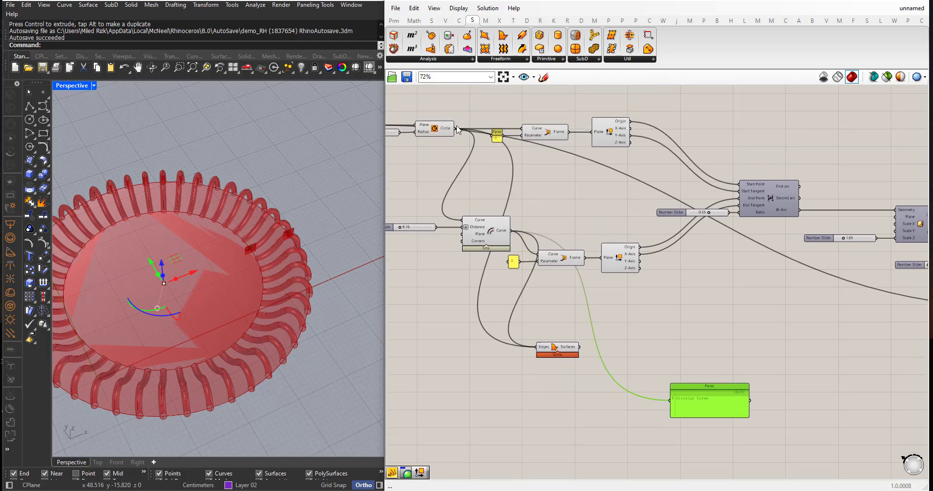
scroll(549, 374, up, 3)
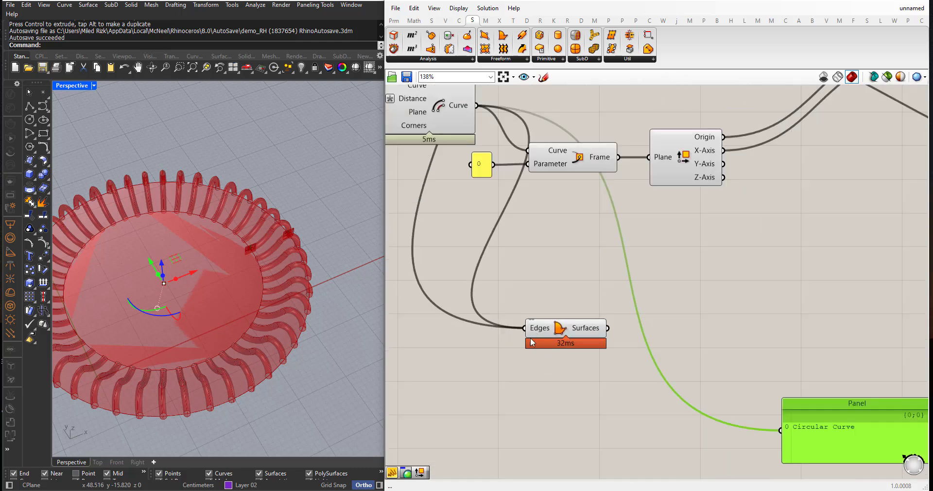
scroll(532, 342, down, 1)
scroll(513, 334, down, 1)
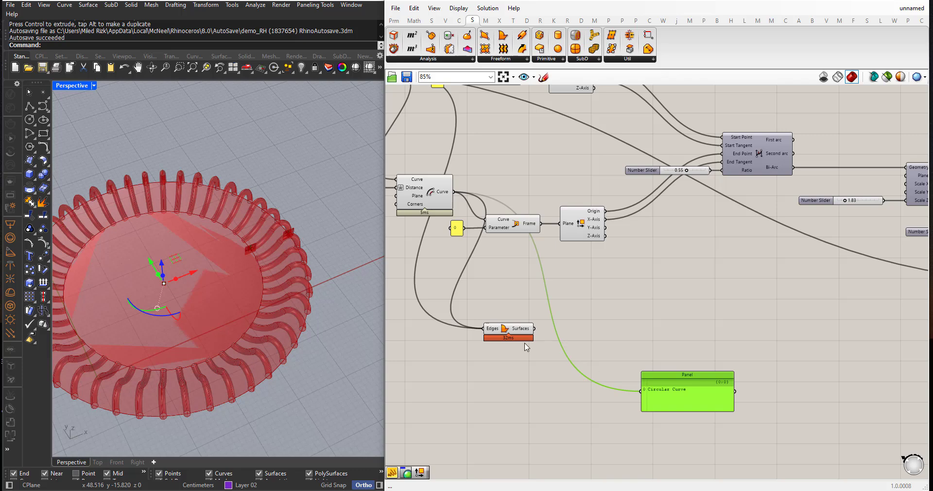
scroll(526, 347, up, 1)
scroll(485, 329, down, 2)
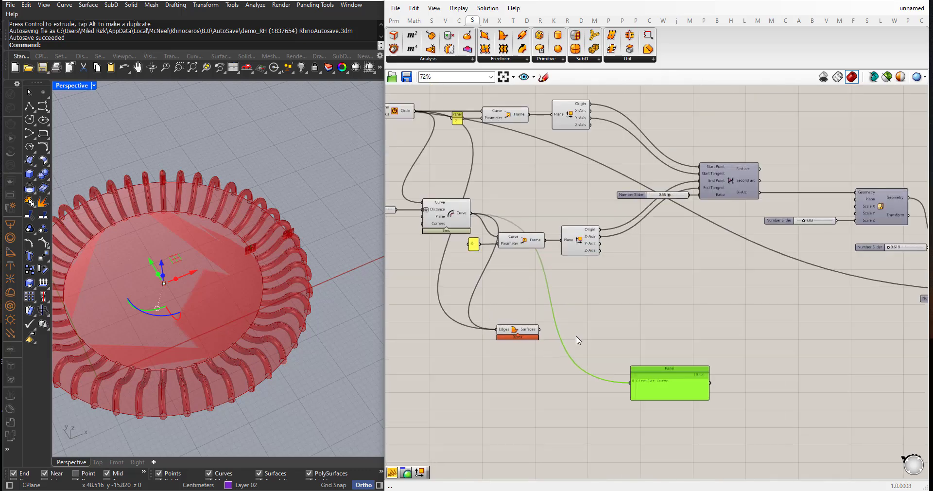
Connect the Circle and Offset Curve outputs together to the Panel, and enlarge it to list both data paths.
drag(414, 112, 625, 382)
scroll(529, 378, up, 1)
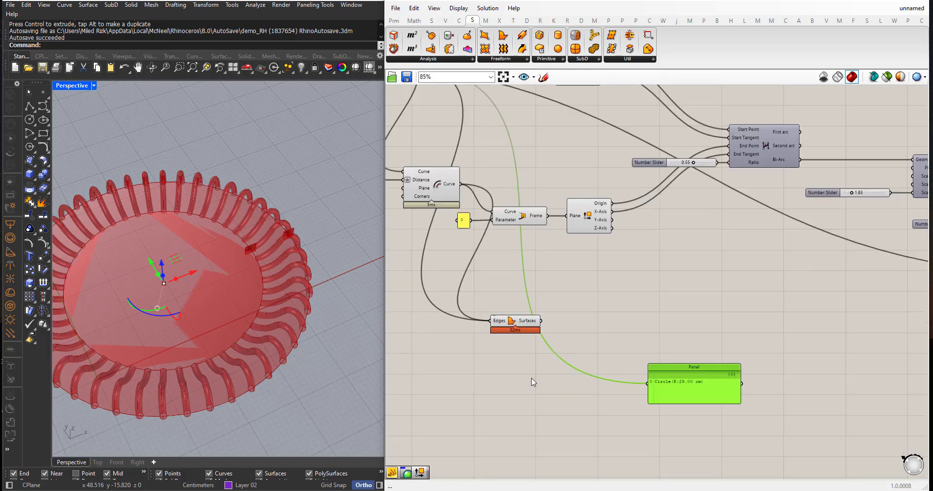
drag(461, 184, 661, 388)
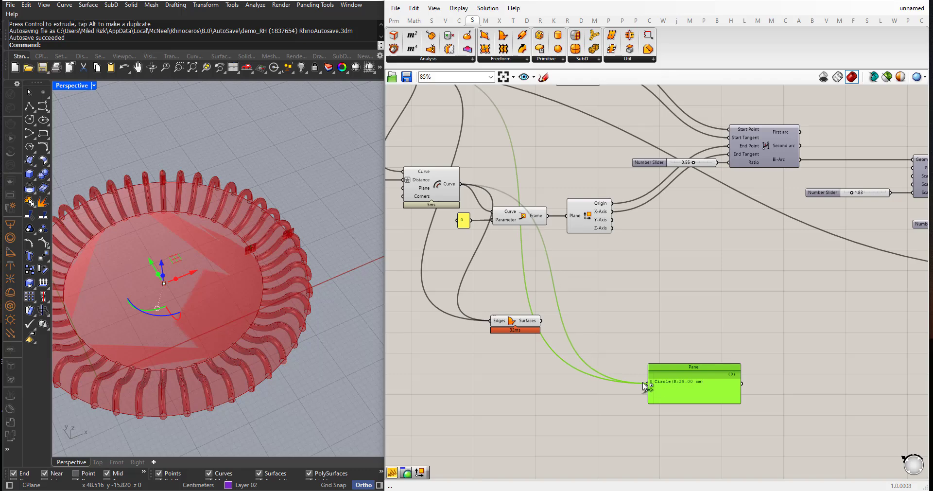
scroll(695, 396, up, 3)
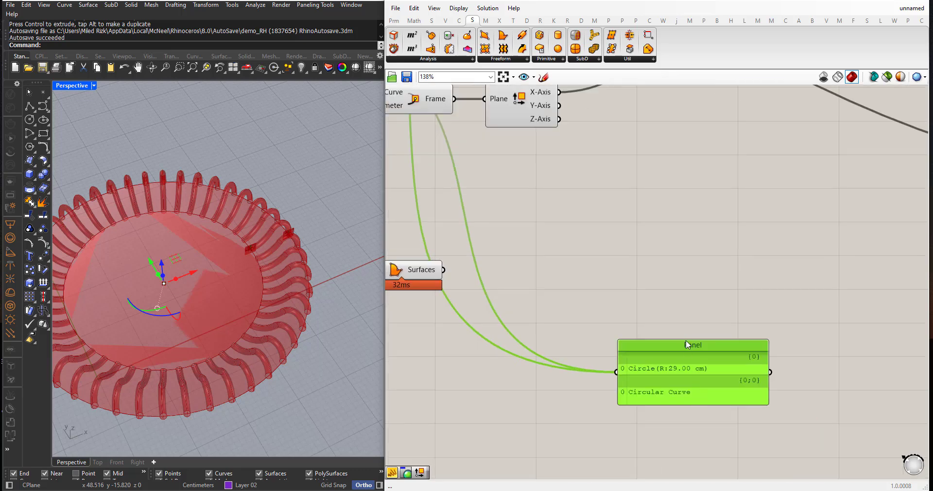
drag(681, 324, 668, 296)
scroll(667, 295, down, 1)
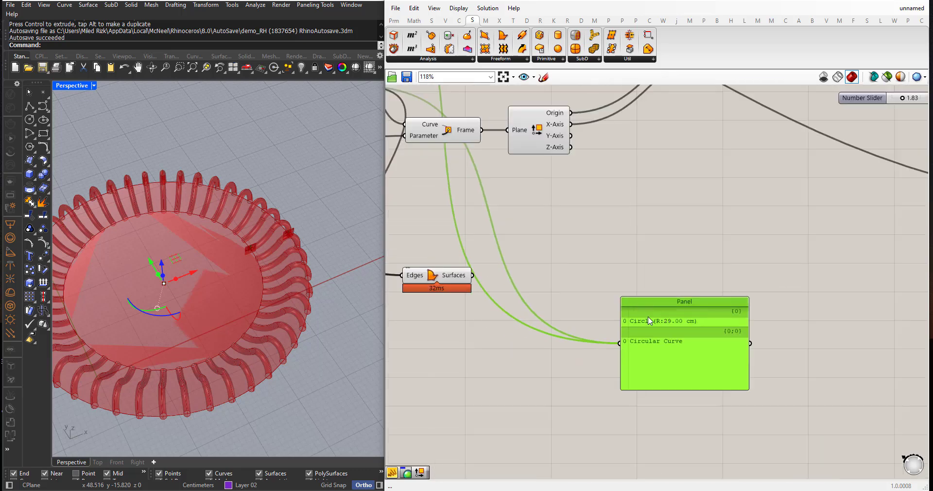
Compare the data paths of the circle and its offset in the Panel with those entering the Boundary Surfaces Edges input.
right_drag(465, 215, 531, 285)
scroll(537, 294, down, 2)
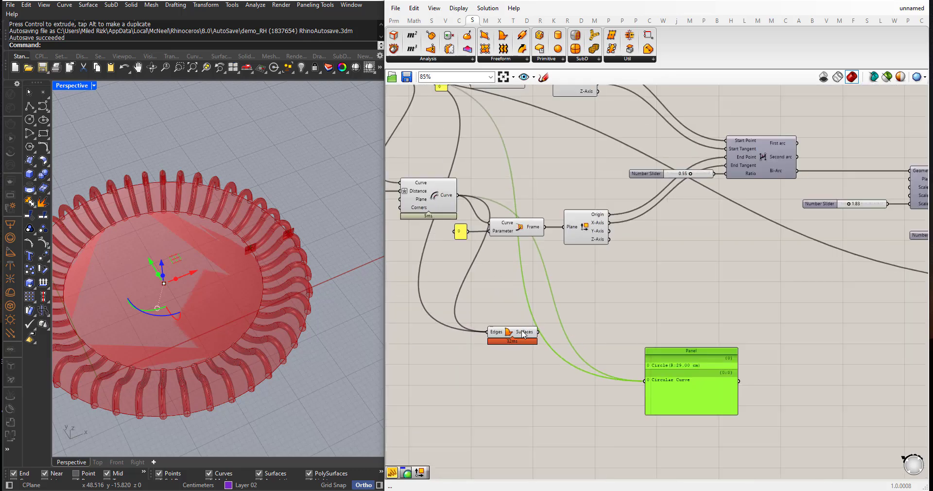
scroll(530, 350, up, 2)
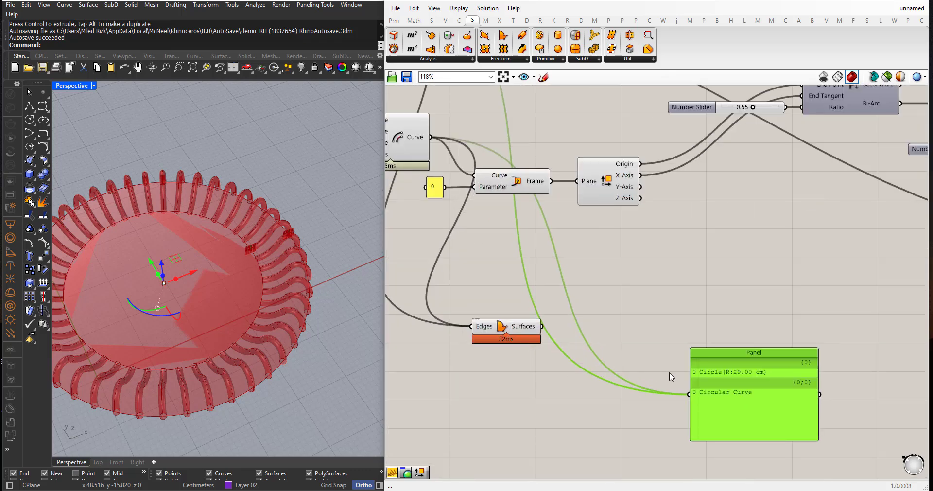
scroll(581, 389, down, 3)
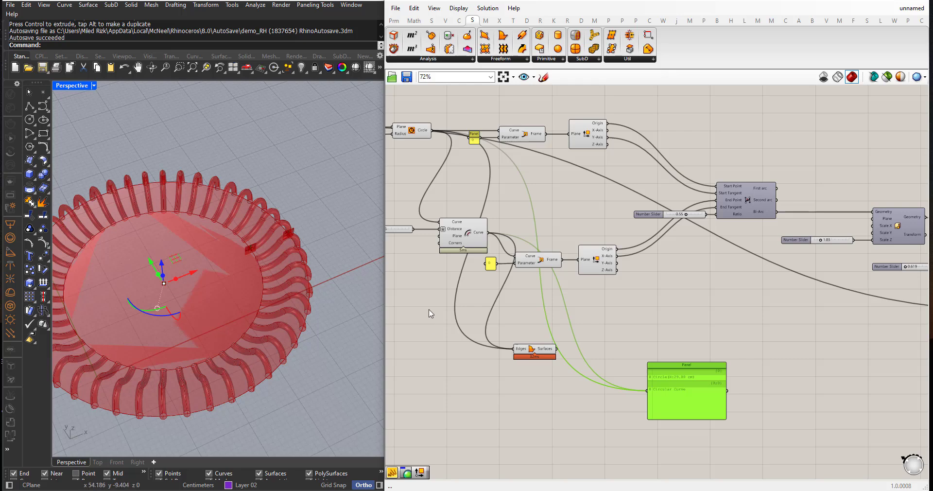
scroll(686, 399, up, 2)
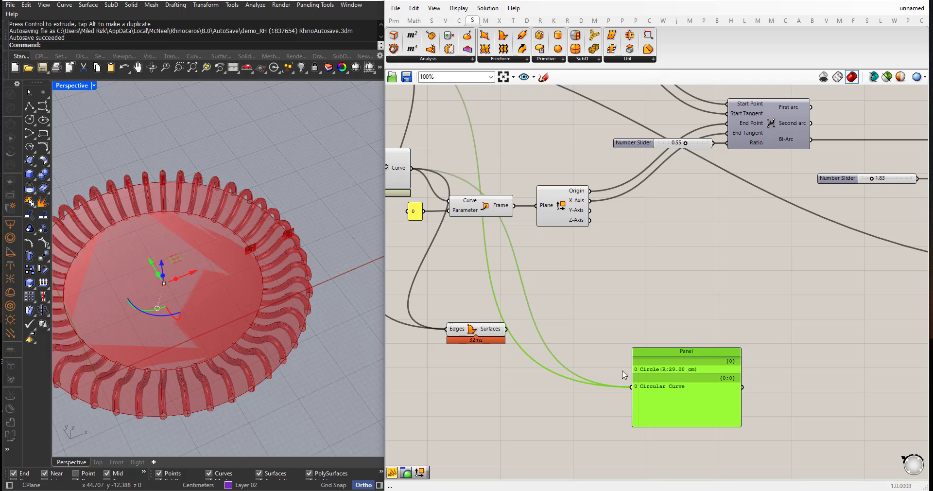
right_drag(474, 371, 519, 384)
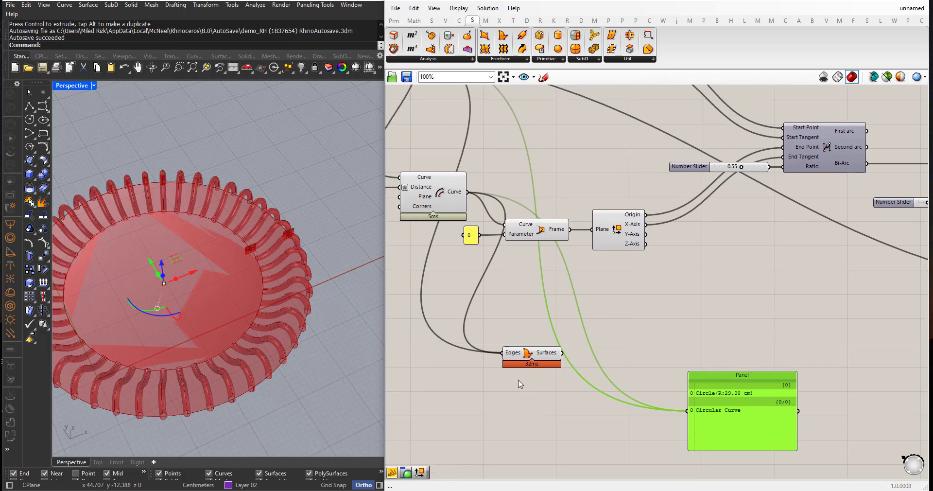
right_drag(614, 377, 561, 316)
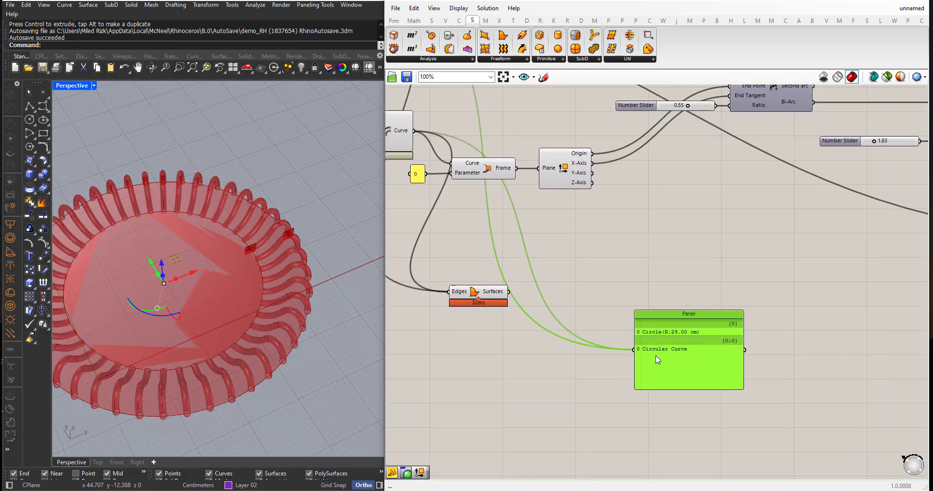
scroll(657, 360, up, 1)
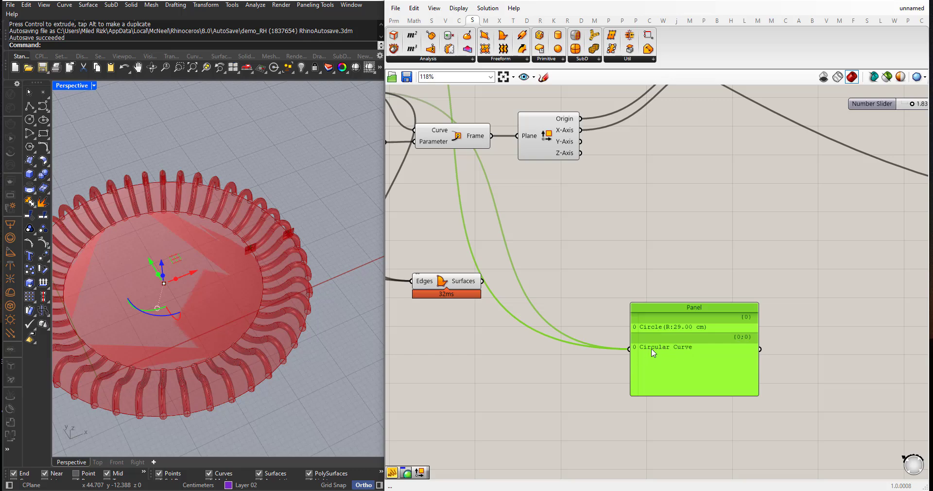
right_drag(573, 354, 622, 366)
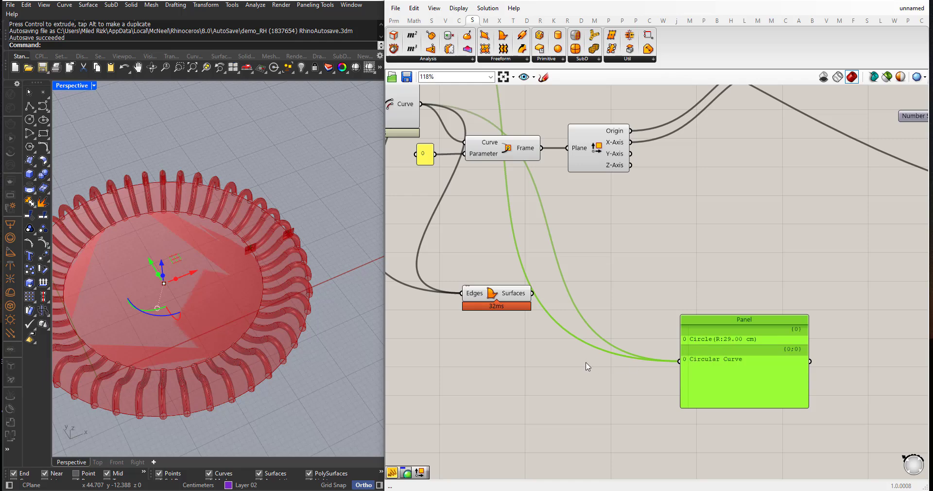
right_drag(587, 366, 612, 369)
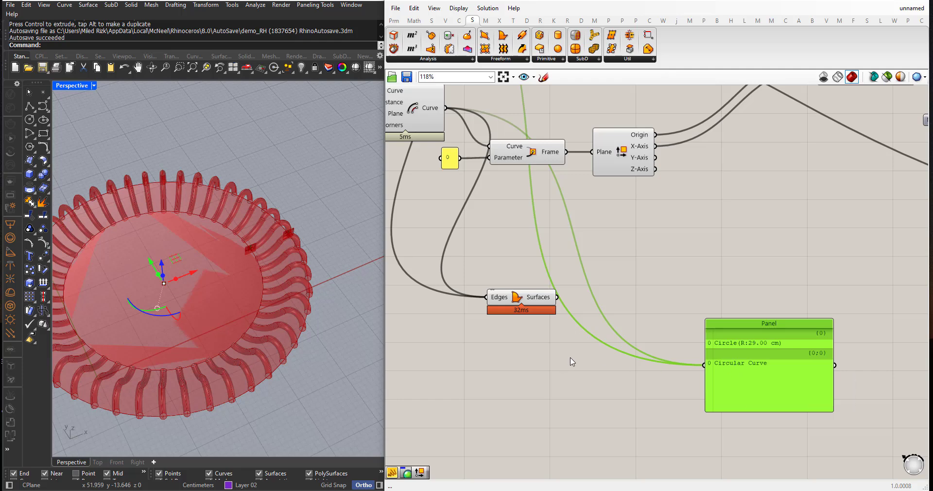
scroll(570, 360, down, 1)
scroll(533, 347, up, 1)
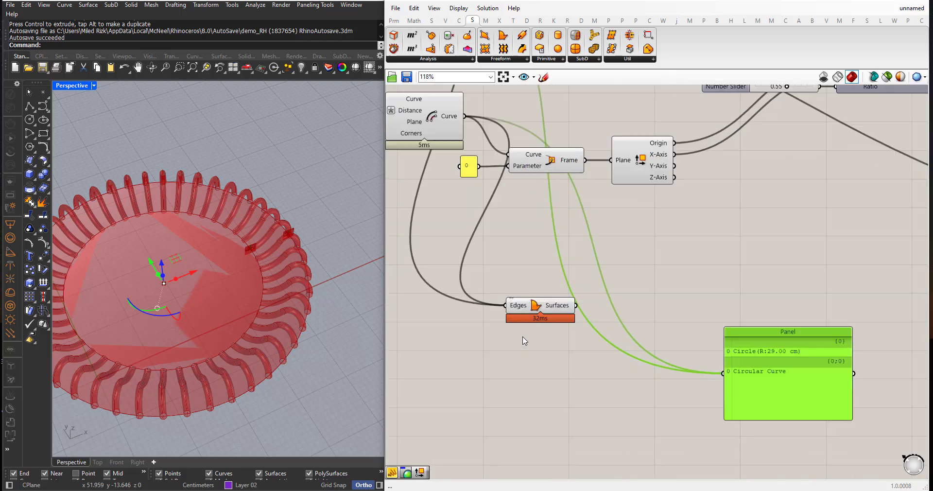
right_click(516, 312)
click(466, 345)
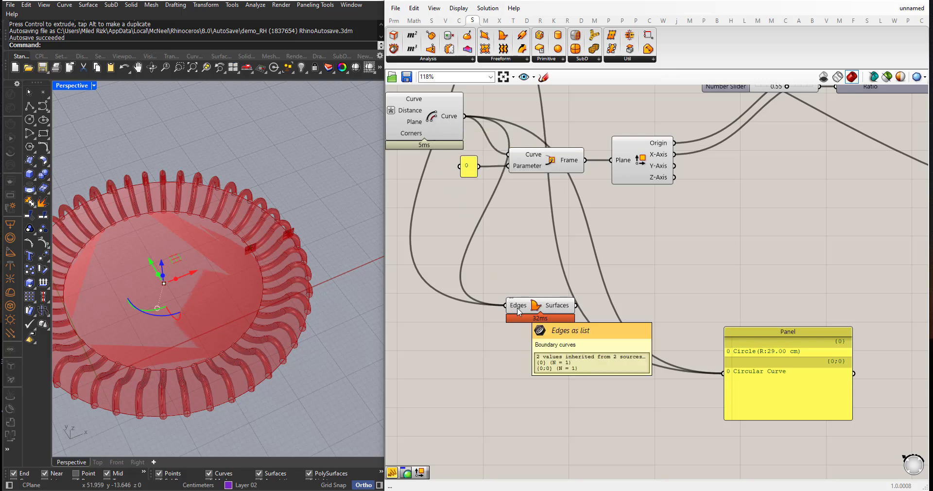
Flatten the Edges input of Boundary Surfaces so that both curves share one list.
scroll(487, 327, down, 2)
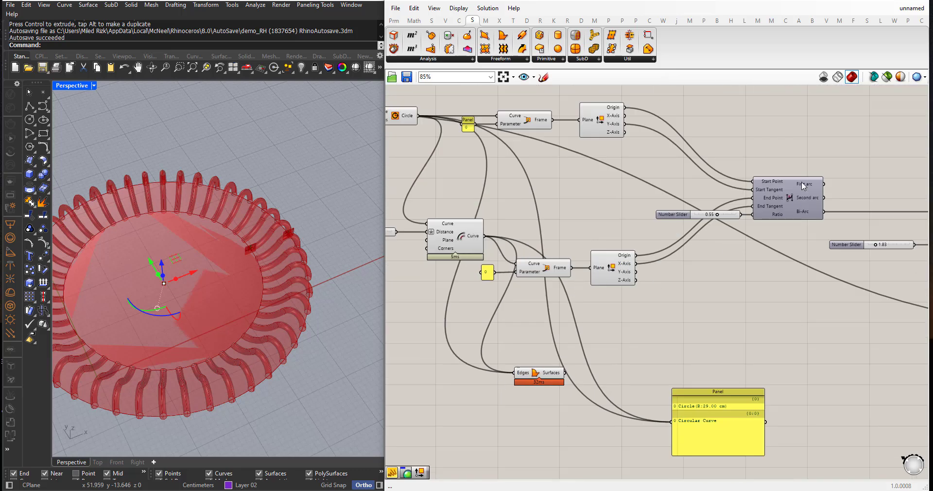
right_drag(803, 278, 697, 270)
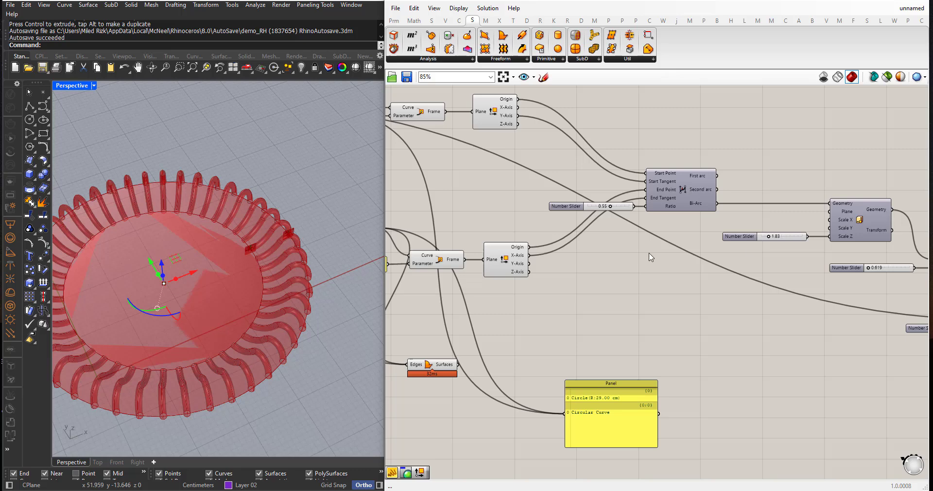
scroll(768, 258, down, 2)
scroll(504, 357, up, 4)
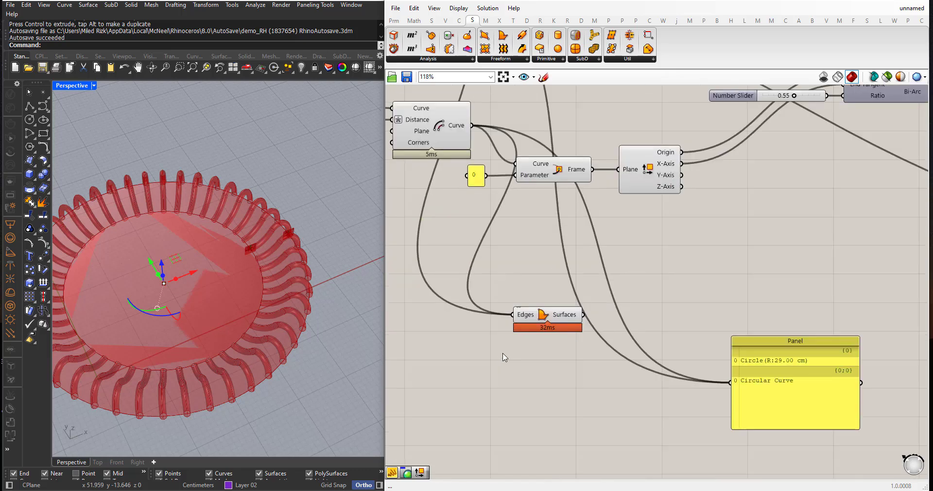
right_click(520, 318)
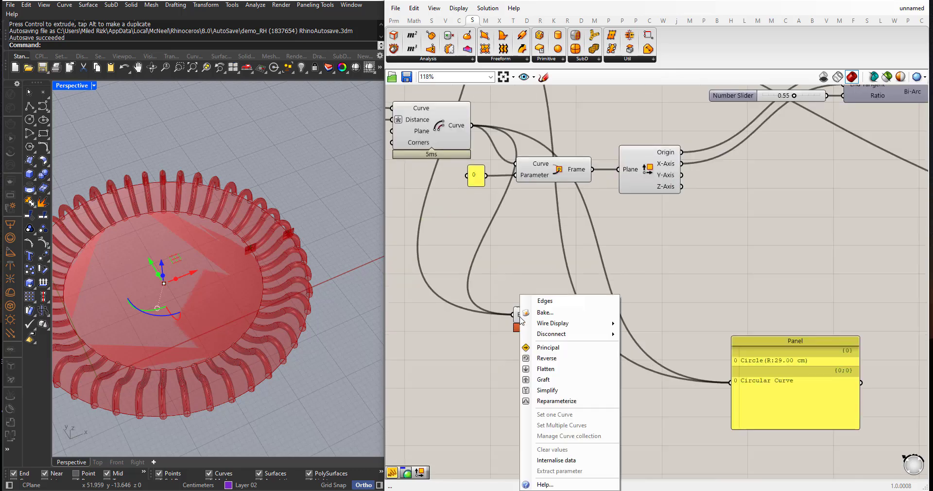
click(548, 368)
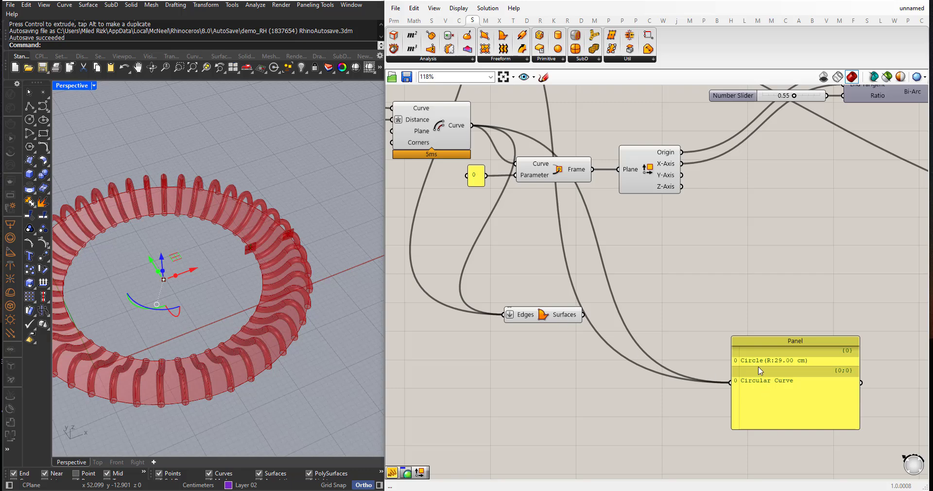
Delete the Panel listing the two curves, and inspect the flat ring surface in the Perspective view.
click(761, 379)
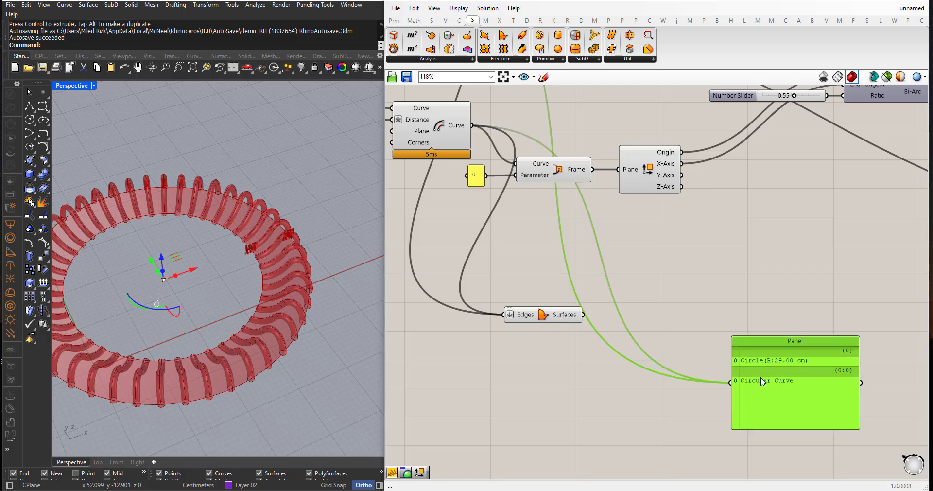
key(Delete)
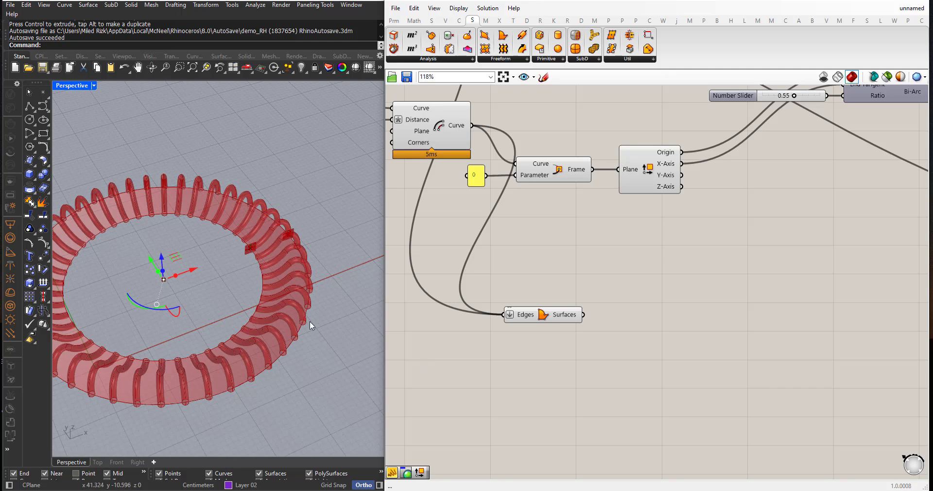
right_drag(310, 240, 311, 257)
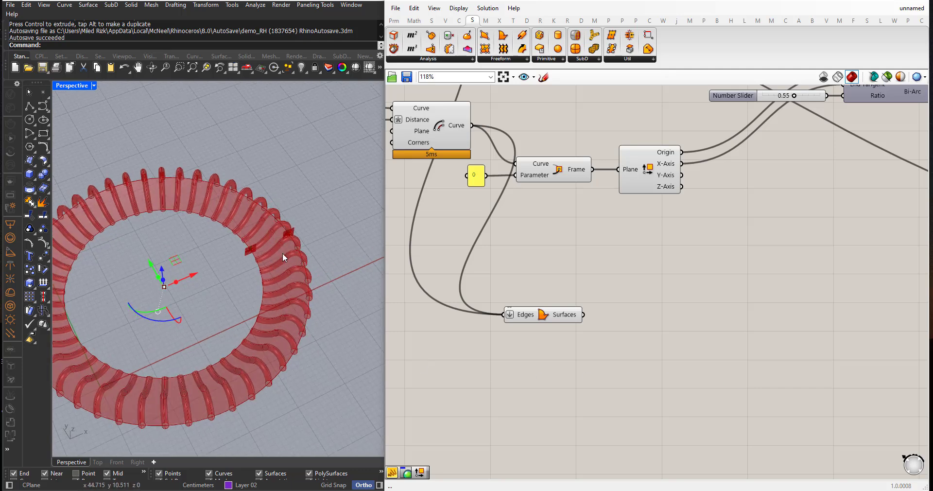
right_drag(283, 257, 253, 262)
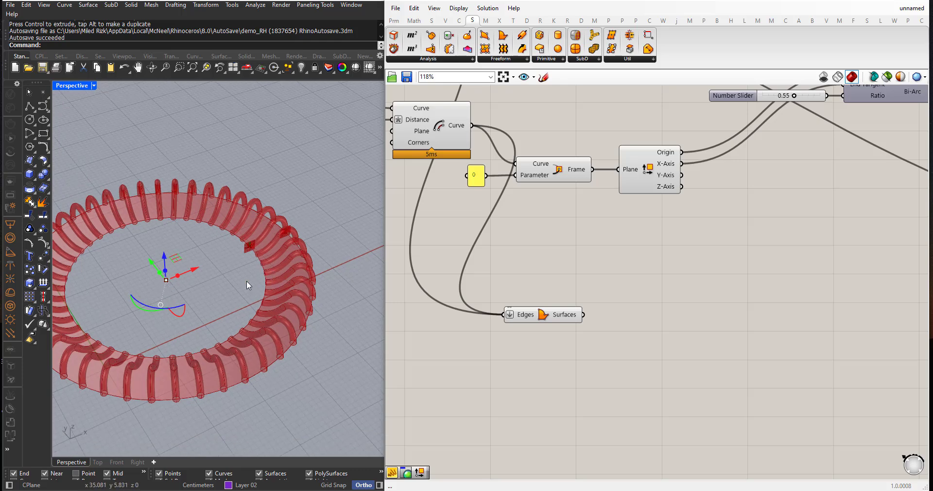
Move the Boundary Surfaces component slightly farther from the Offset Curve component, and deselect it.
scroll(505, 382, down, 4)
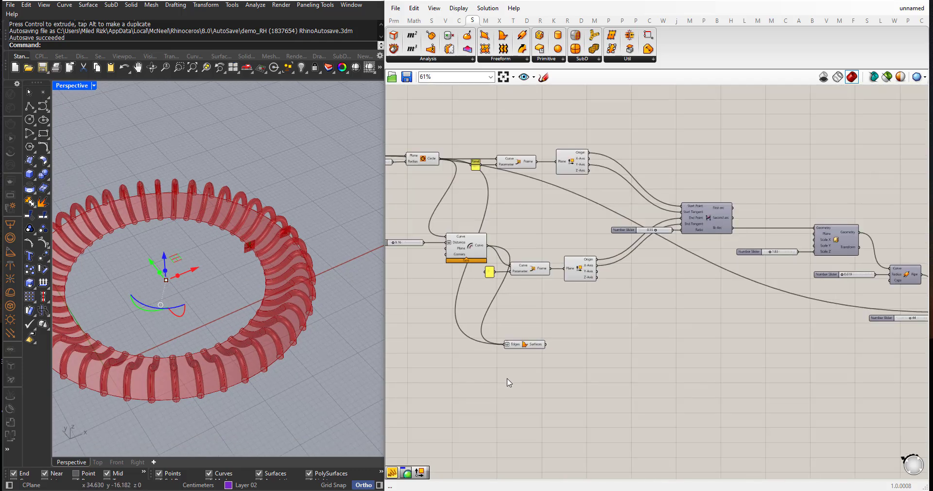
drag(524, 346, 555, 370)
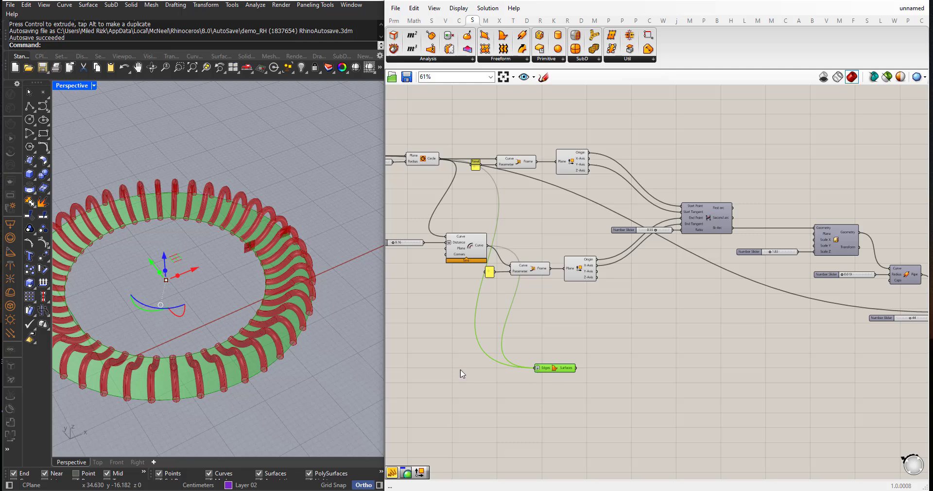
click(452, 389)
right_drag(249, 362, 343, 351)
Add an Extrude component beside Boundary Surfaces and connect the Surfaces output to its Base input.
scroll(564, 362, up, 3)
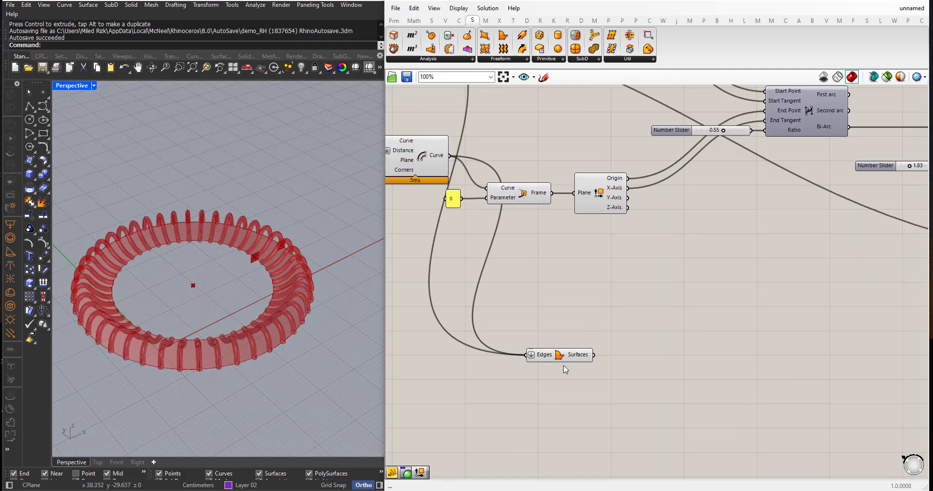
scroll(565, 369, up, 2)
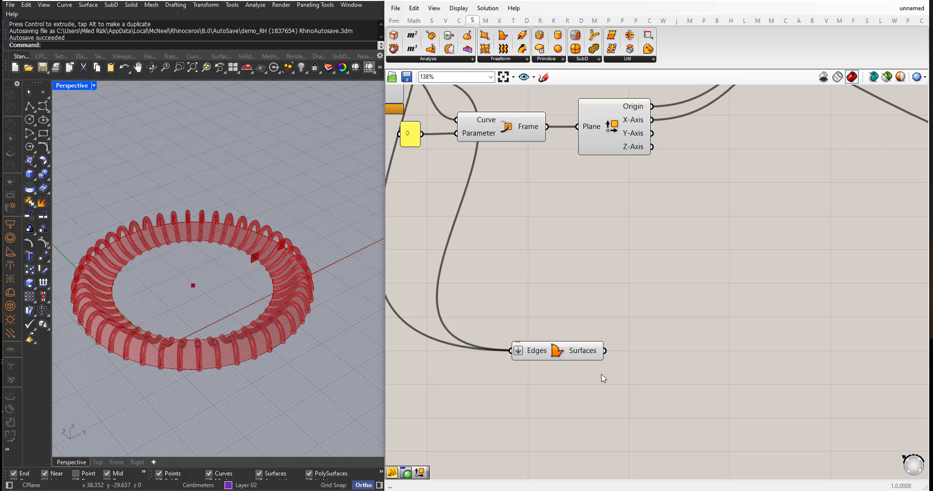
double_click(694, 378)
text(extrud)
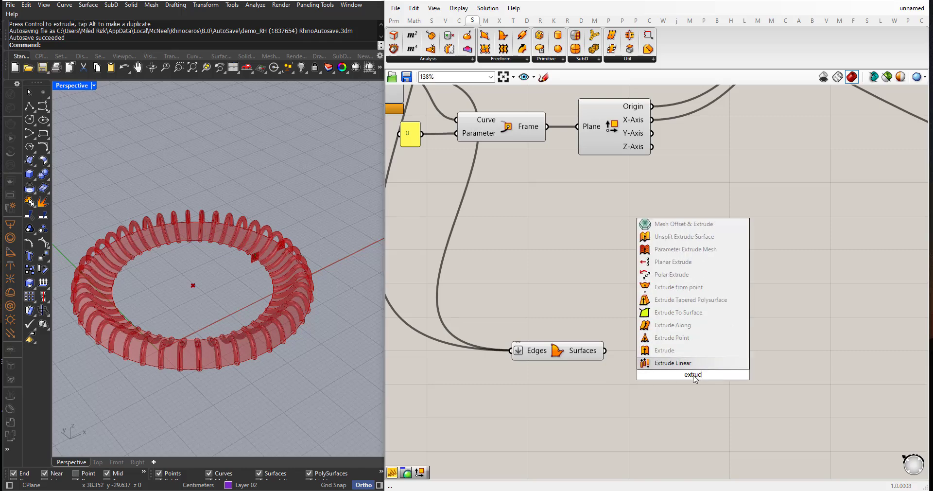
text(e)
key(Return)
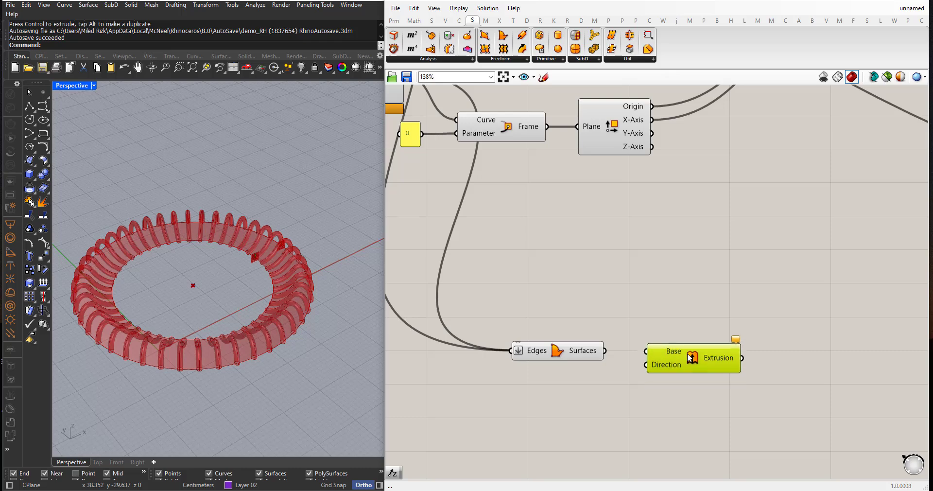
drag(605, 353, 690, 359)
Add a Unit Z vector below Boundary Surfaces and connect it to the Extrude component's Direction input.
double_click(608, 407)
text(z)
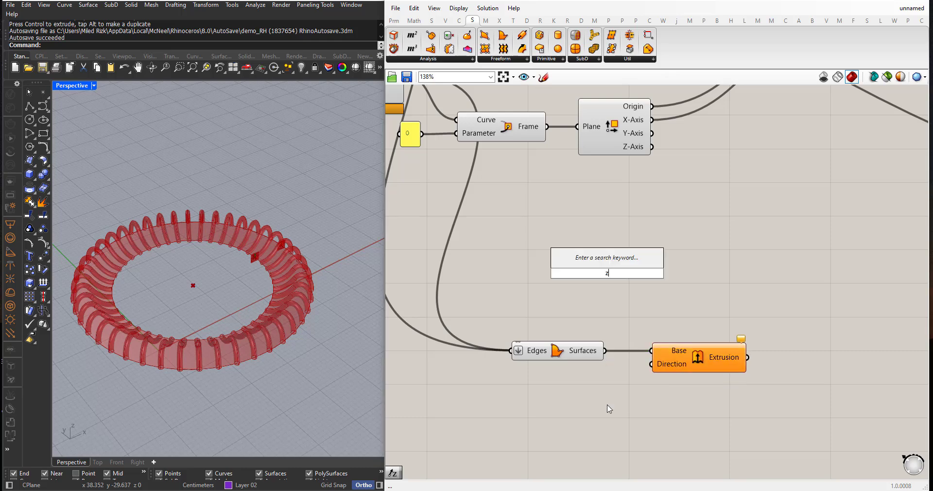
click(608, 407)
drag(596, 413, 569, 413)
drag(627, 404, 651, 363)
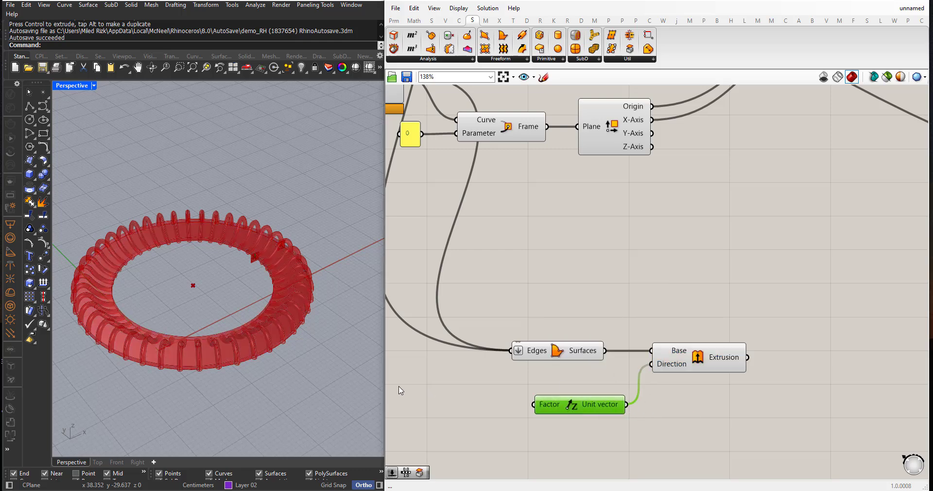
Turn off the preview of the Boundary Surfaces component.
right_drag(328, 374, 319, 351)
drag(595, 382, 518, 322)
middle_click(532, 330)
click(564, 301)
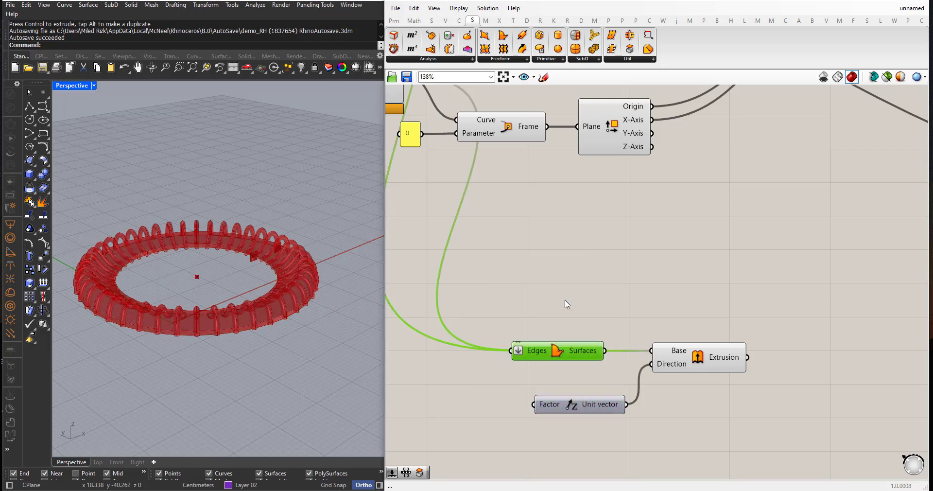
Set the expression -x on the Extrude component's Direction input so the extrusion direction is negated.
mouse_move(288, 311)
right_down()
mouse_move(284, 324)
mouse_move(272, 321)
mouse_move(277, 305)
right_up()
scroll(284, 325, up, 4)
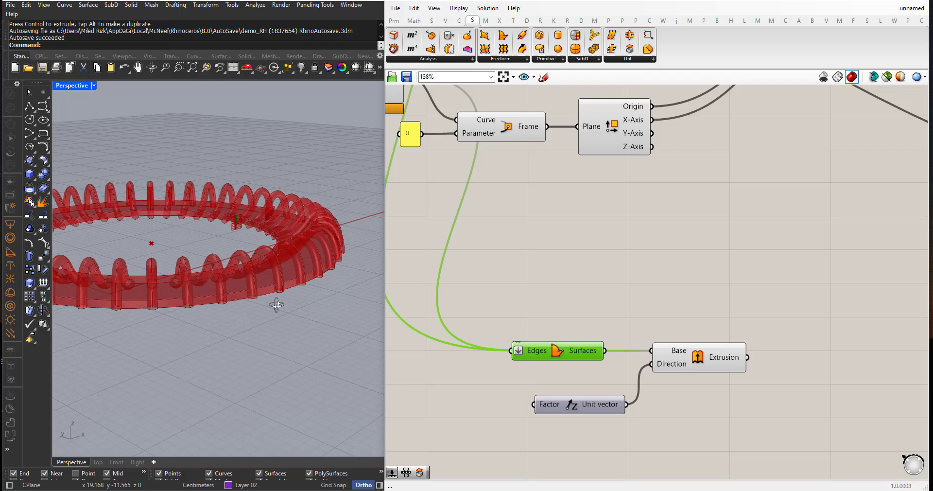
scroll(704, 353, down, 3)
scroll(678, 373, up, 3)
right_click(693, 346)
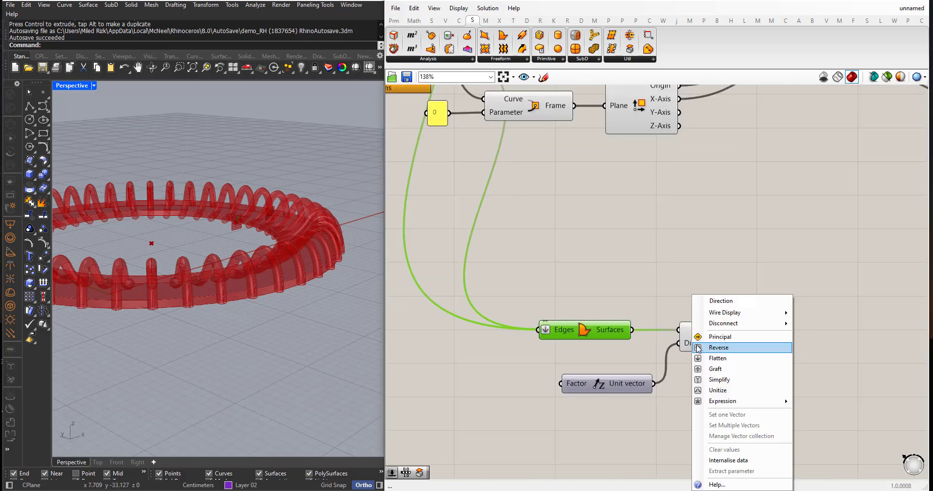
mouse_move(734, 401)
click(822, 413)
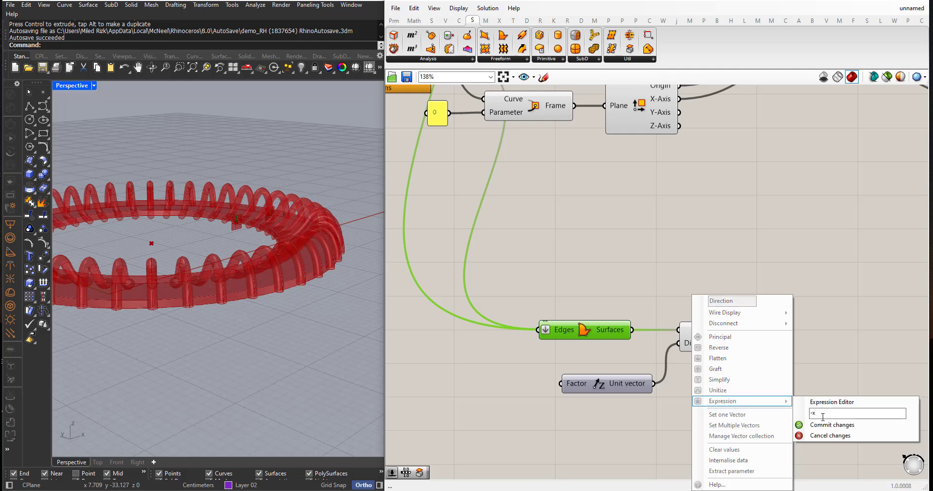
click(826, 425)
Add a number slider beside the Unit Z component, connect it to the Factor input, and set it to 1.494.
right_drag(589, 417, 662, 410)
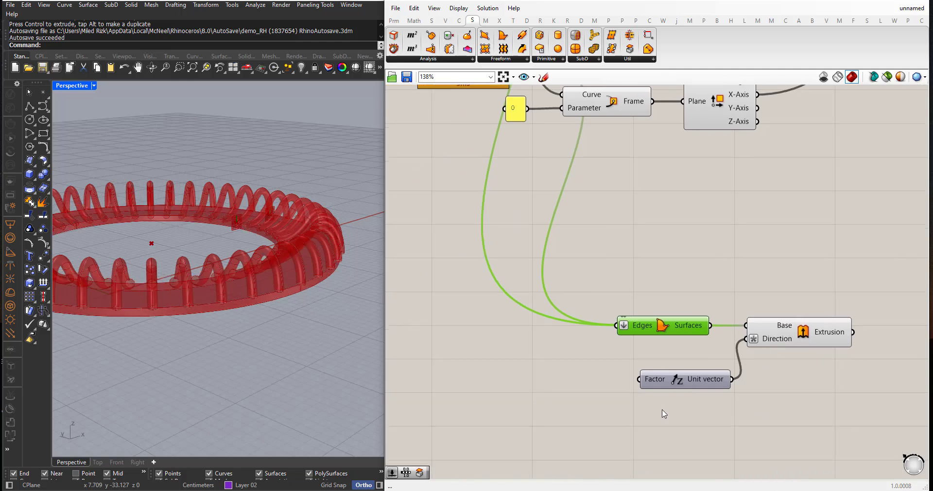
double_click(519, 420)
text(11)
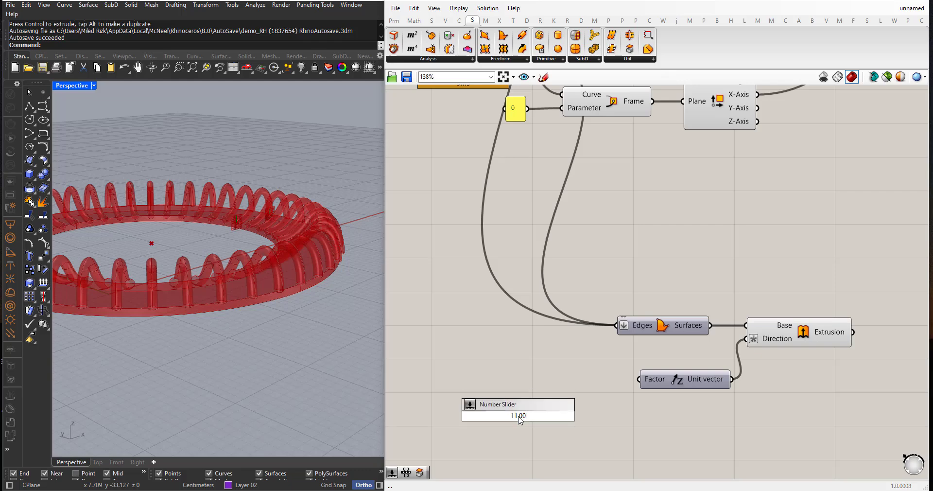
key(Return)
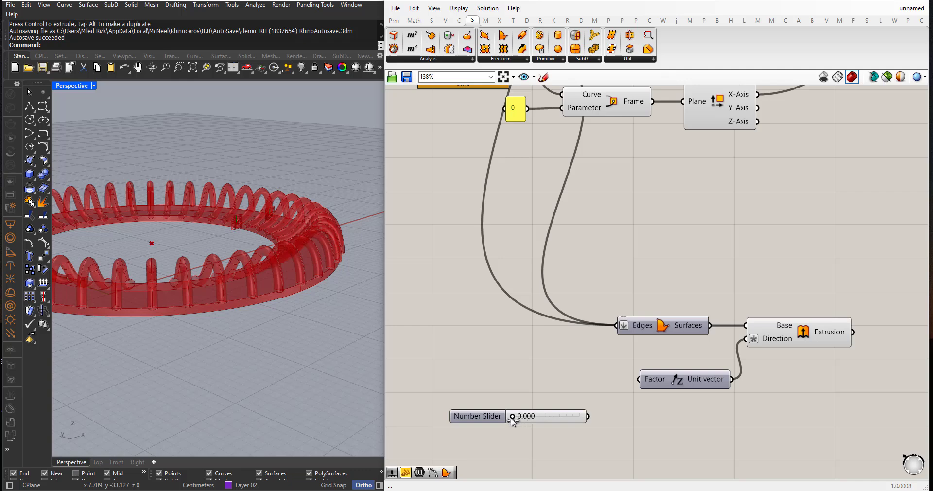
drag(512, 416, 490, 379)
drag(602, 379, 638, 379)
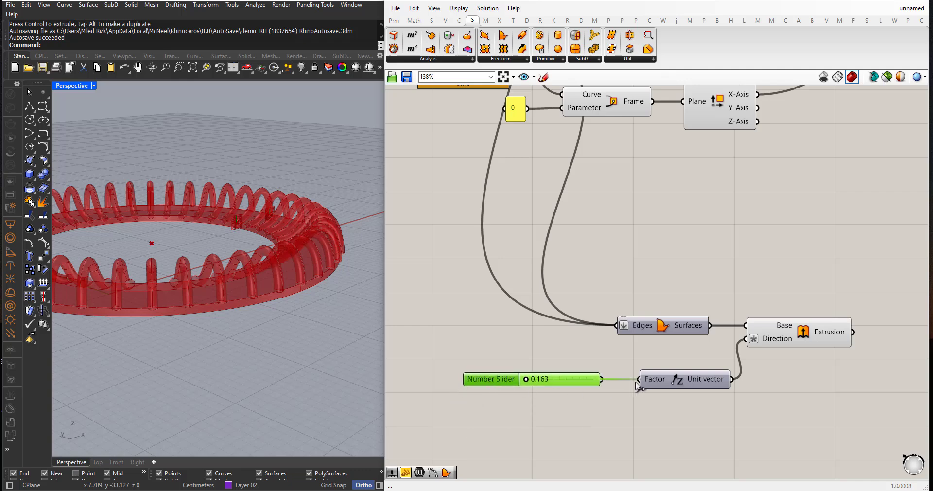
scroll(563, 385, up, 3)
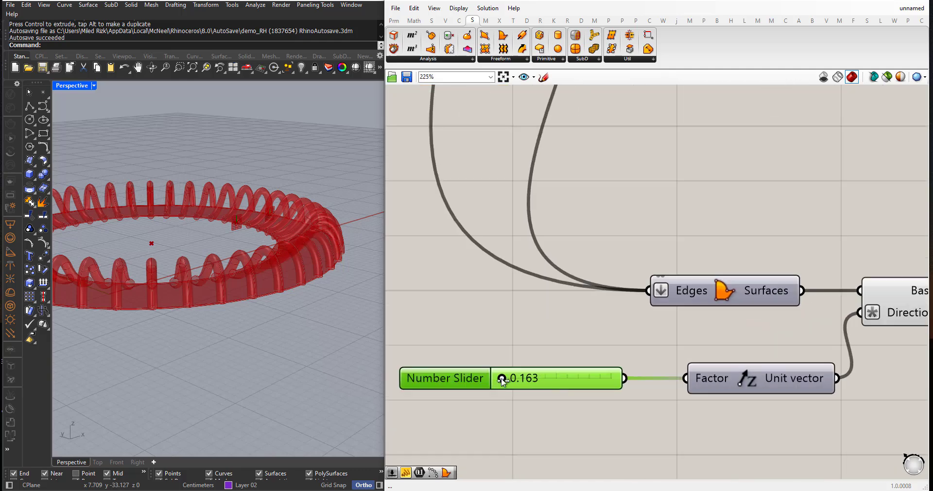
drag(503, 382, 504, 381)
Duplicate the Extrude, Unit Z and slider group above the originals, and connect the Offset Curve output to the copied Extrude's Base input.
scroll(308, 360, down, 4)
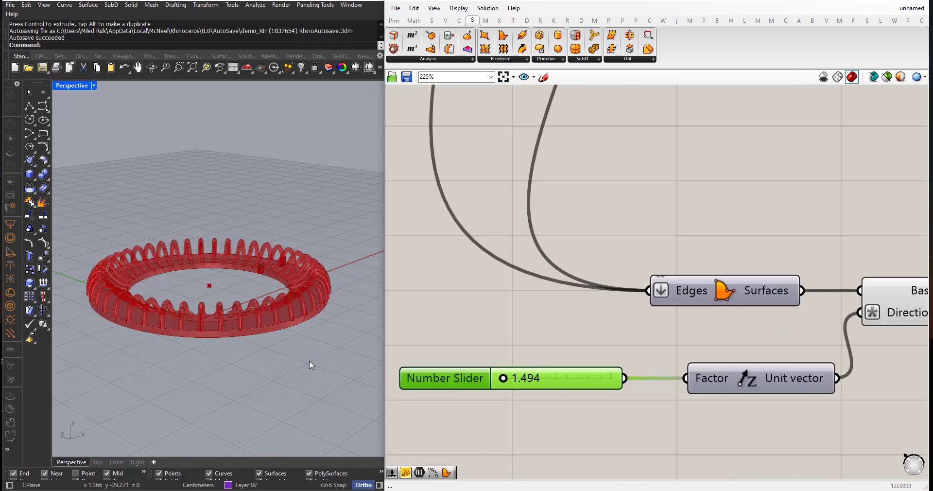
right_drag(243, 345, 230, 378)
scroll(534, 432, down, 5)
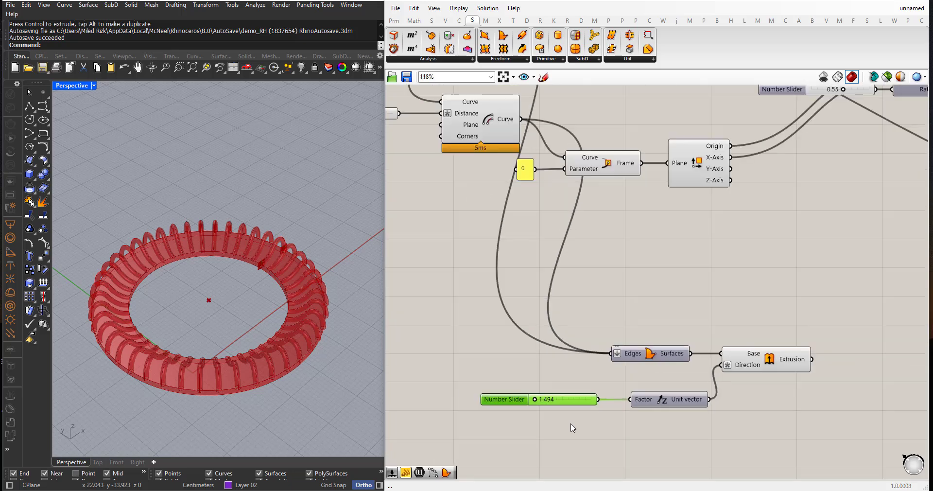
scroll(645, 435, up, 1)
drag(692, 428, 605, 313)
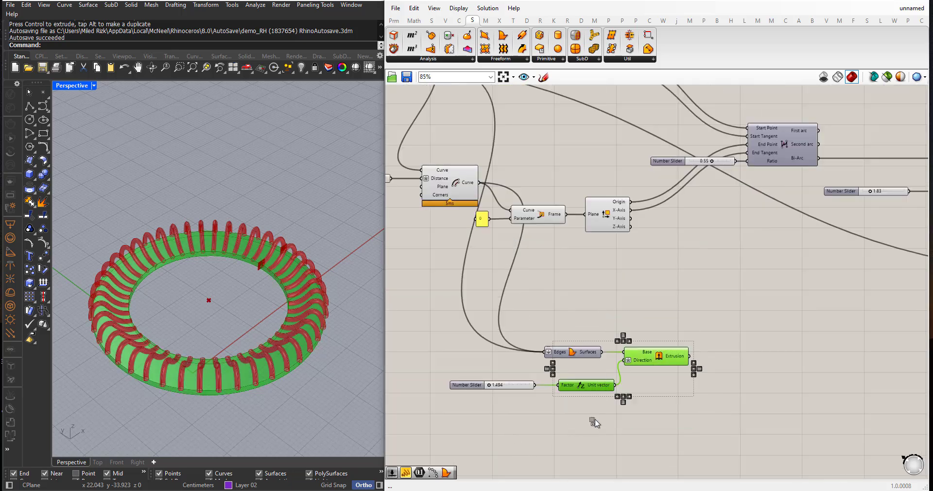
shift+drag(595, 419, 438, 366)
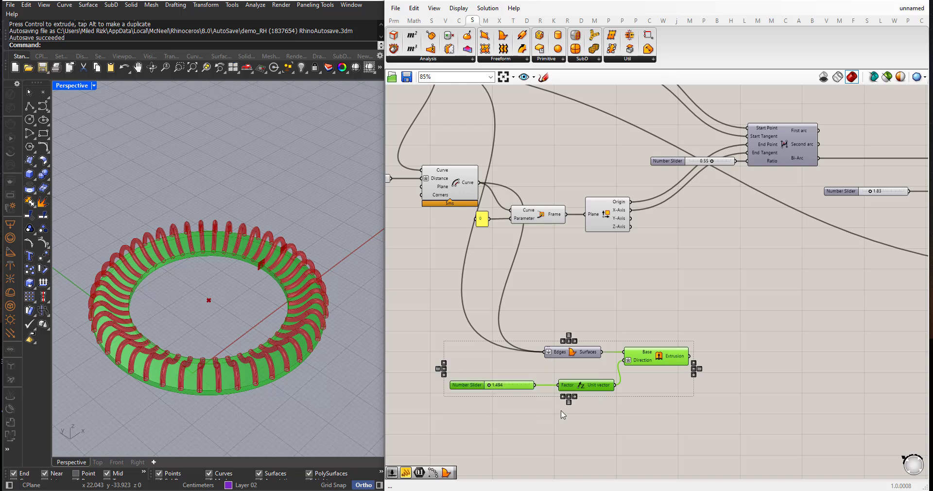
alt+drag(643, 361, 643, 268)
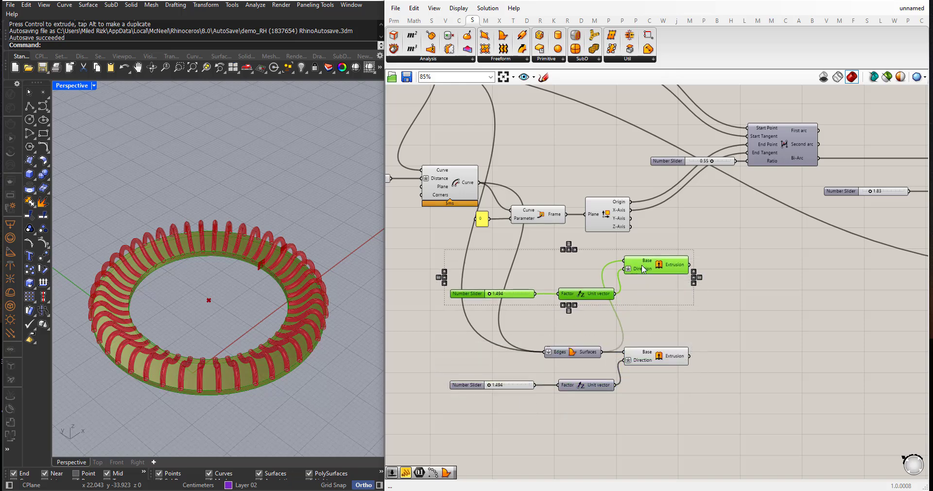
drag(479, 183, 621, 262)
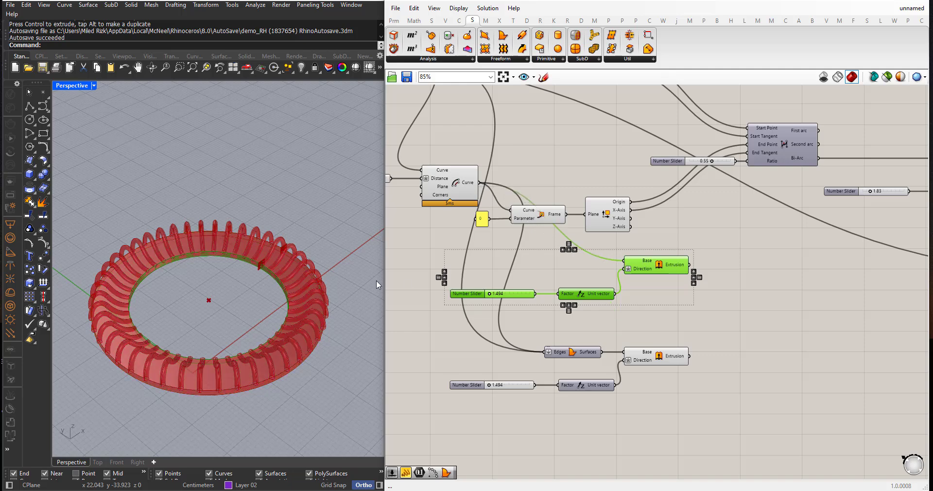
right_drag(360, 275, 241, 292)
scroll(230, 281, up, 5)
scroll(254, 290, down, 3)
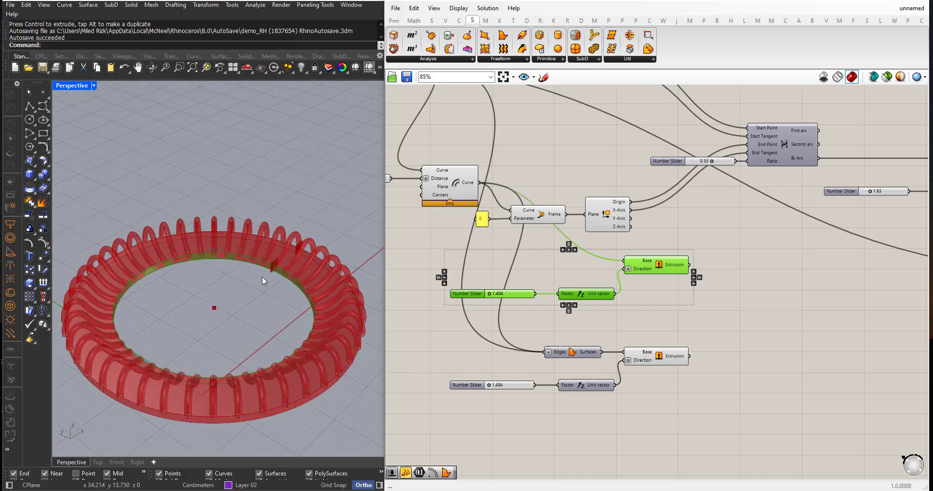
click(640, 319)
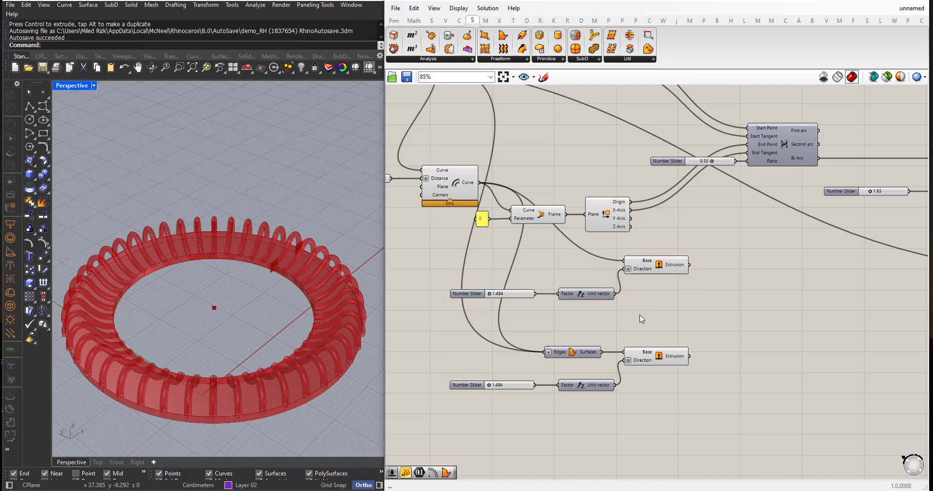
Add a Cap Holes component beside the copied Extrude and connect the Extrusion output to its Brep input.
scroll(695, 281, up, 2)
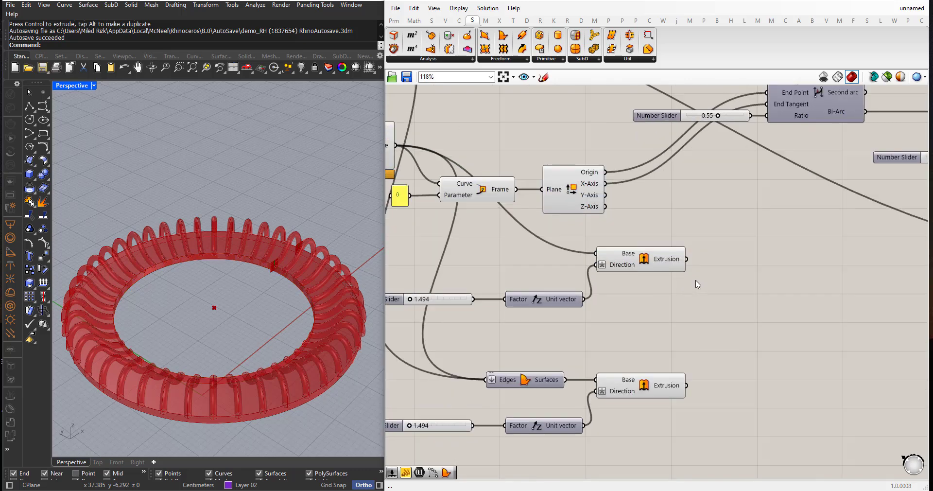
double_click(738, 307)
text(cap)
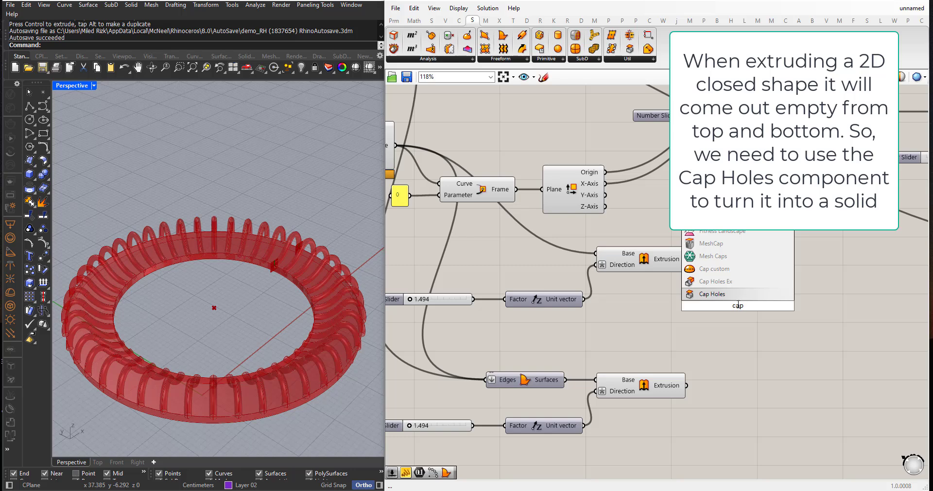
key(Return)
drag(737, 304, 762, 267)
Turn off the preview of the copied Extrude component that feeds Cap Holes.
drag(685, 307, 621, 235)
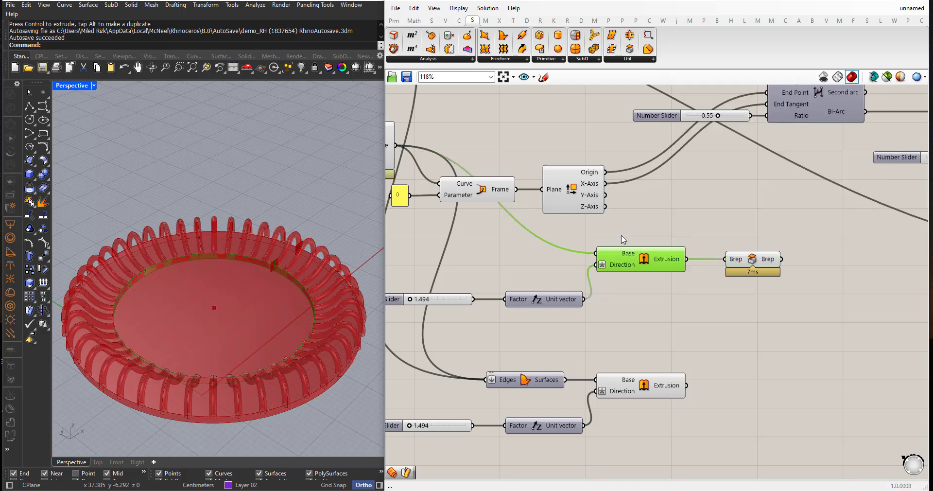
middle_click(641, 250)
click(673, 218)
click(694, 310)
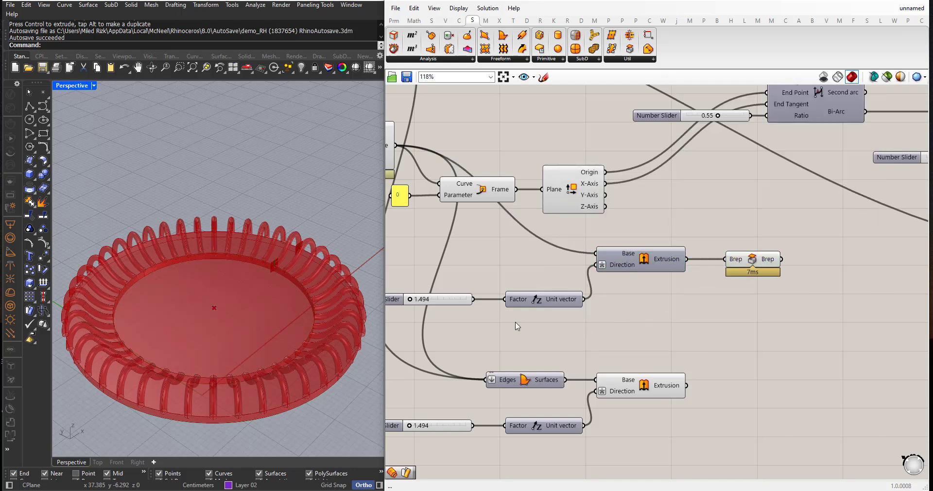
Highlight the Cap Holes result and set the copied extrusion's number slider to 7.444.
right_drag(335, 337, 336, 306)
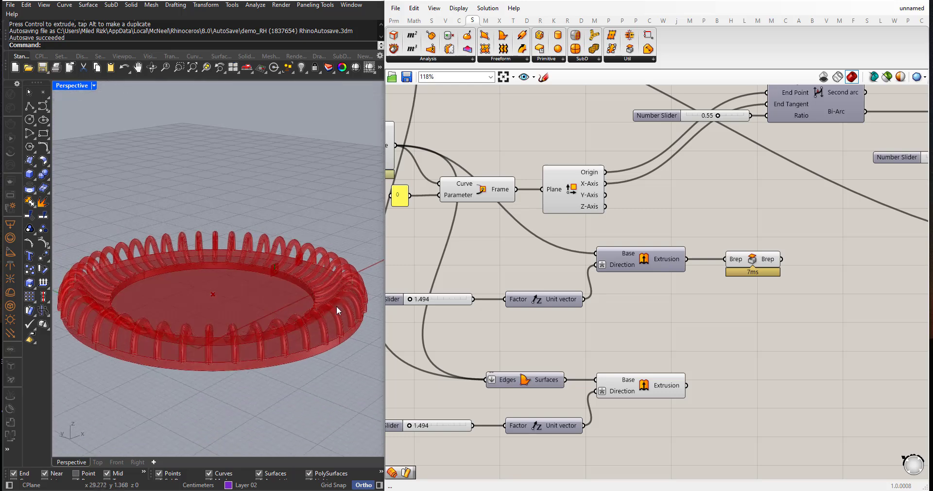
click(755, 262)
right_drag(496, 319, 626, 313)
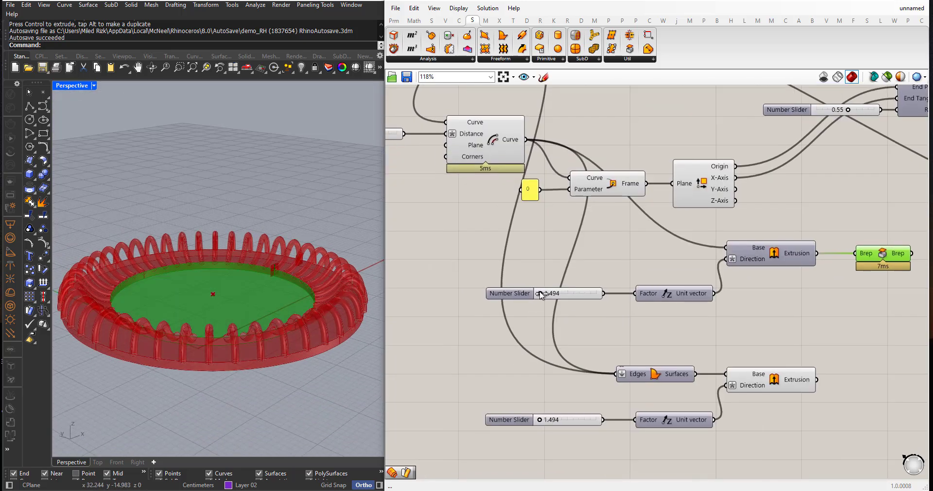
mouse_move(540, 294)
mouse_down()
mouse_move(552, 292)
mouse_move(543, 291)
mouse_up()
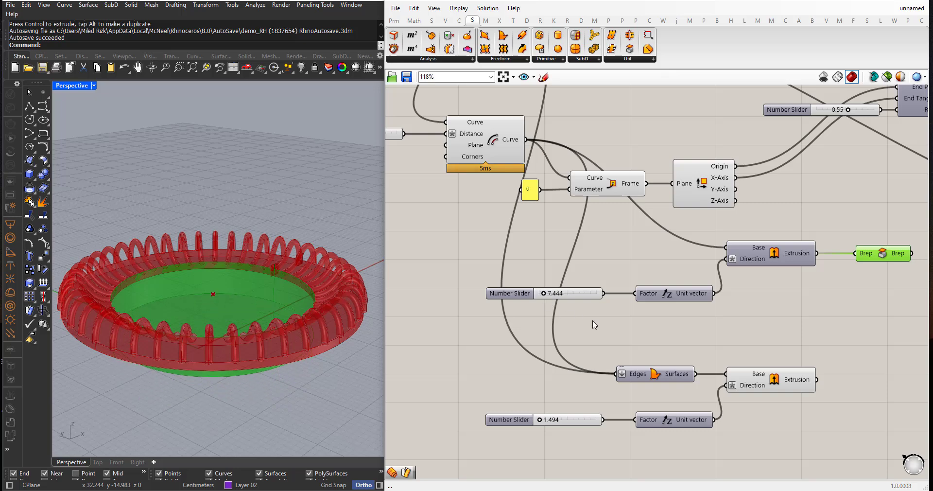
Clear the -x expression from the copied Extrude's Direction input and set its number slider to about 2.3.
right_drag(593, 321, 568, 333)
right_click(707, 275)
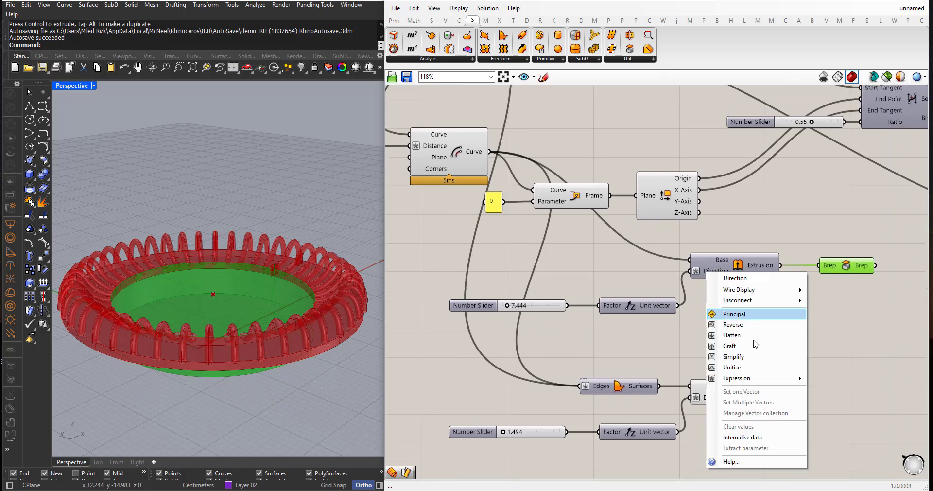
mouse_move(743, 378)
click(831, 389)
text(-x)
drag(831, 389, 811, 387)
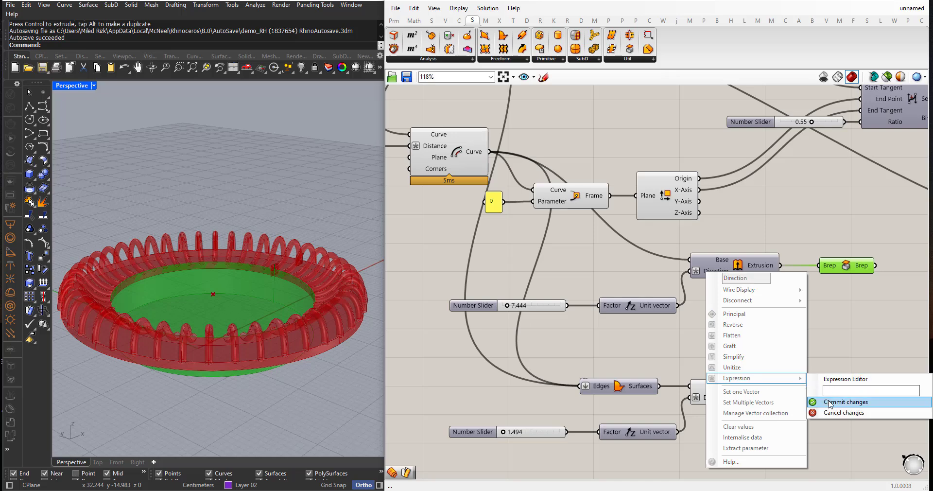
click(830, 402)
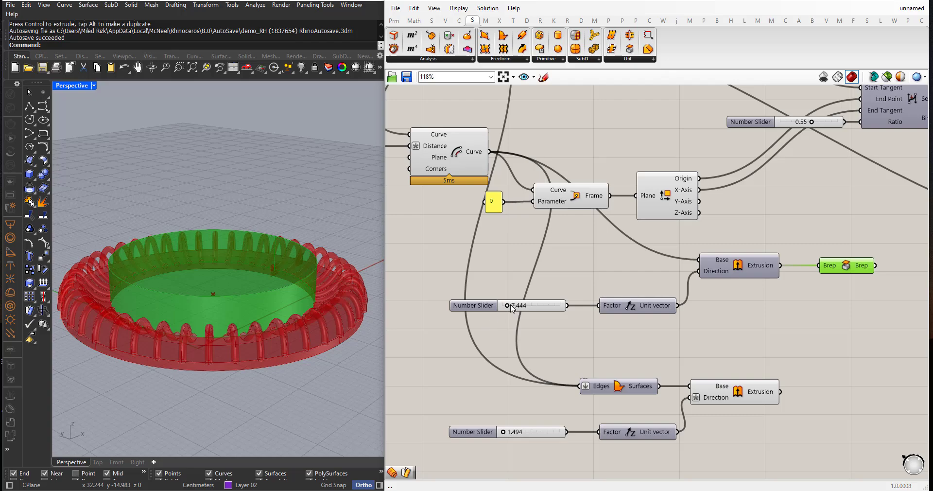
drag(511, 307, 503, 306)
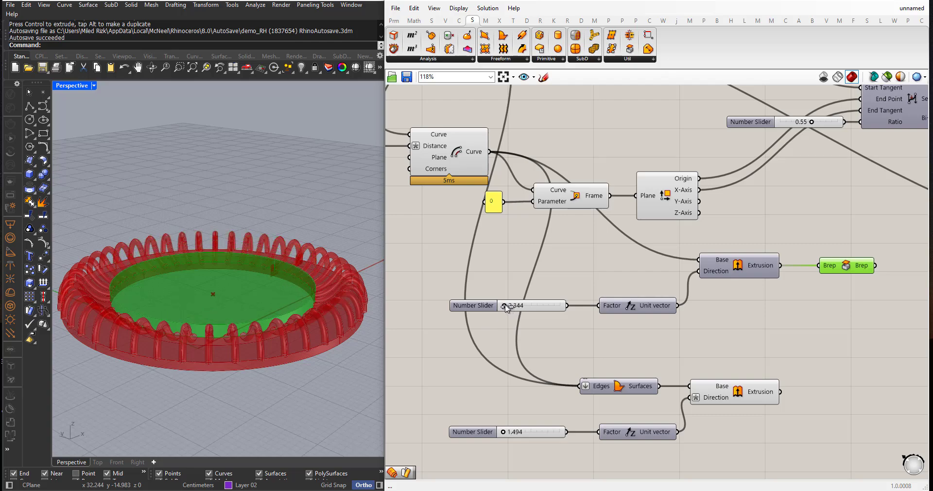
click(737, 333)
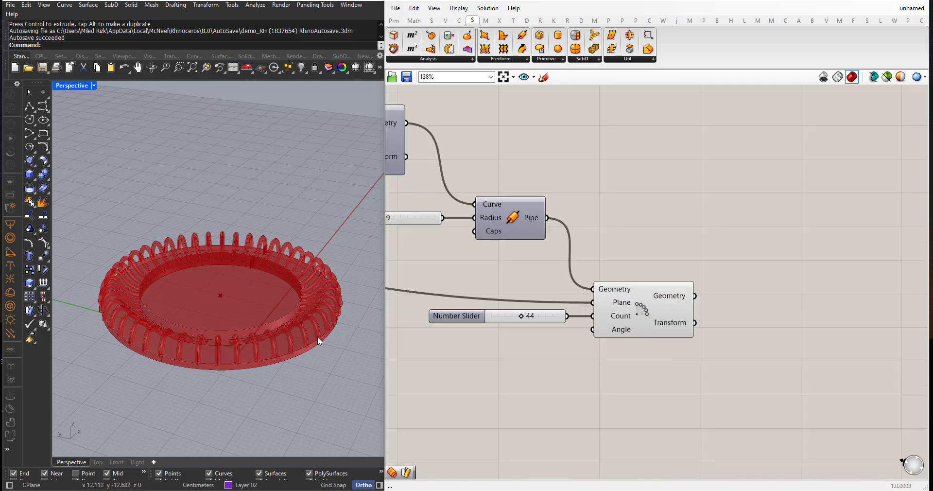
Add a Custom Preview component beside the Polar Array and connect the array's Geometry output to its Geometry input.
right_drag(317, 336, 251, 246)
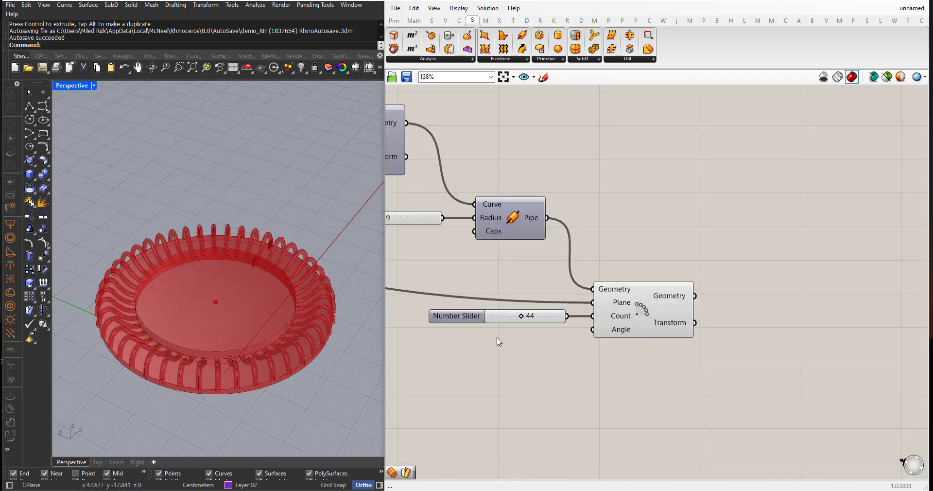
double_click(766, 353)
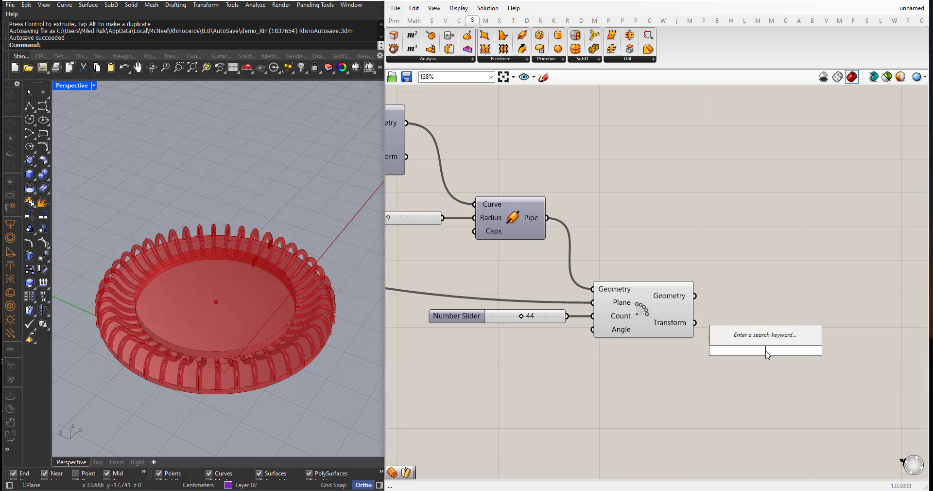
text(prev)
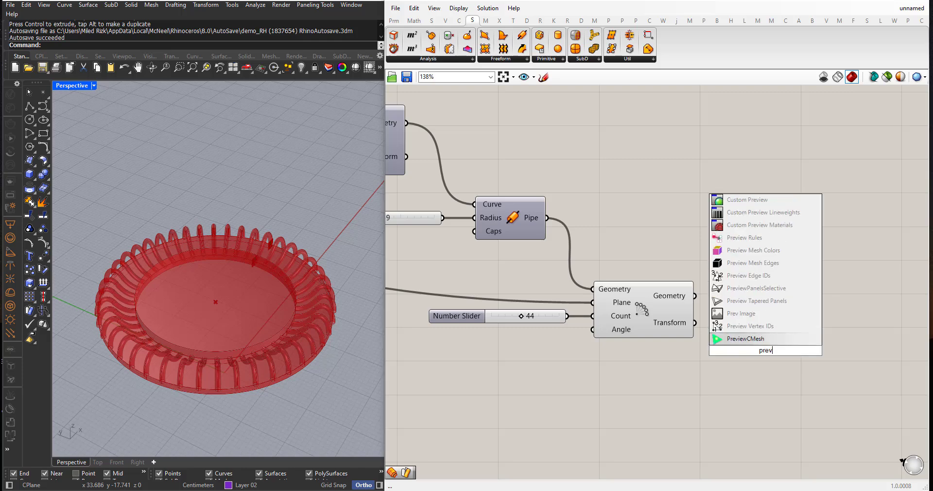
click(738, 200)
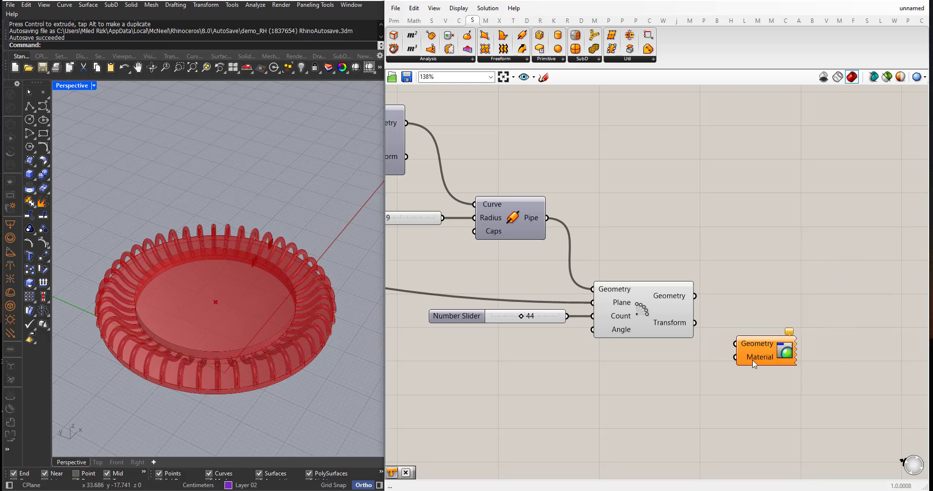
drag(695, 296, 546, 265)
Turn off the Polar Array component's preview and nudge the Custom Preview component slightly.
middle_click(598, 287)
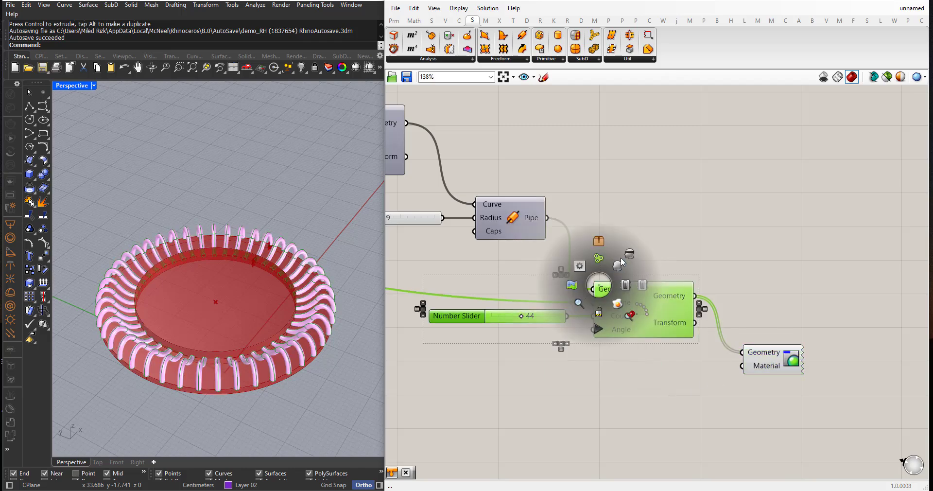
click(629, 253)
click(650, 217)
drag(773, 362, 772, 363)
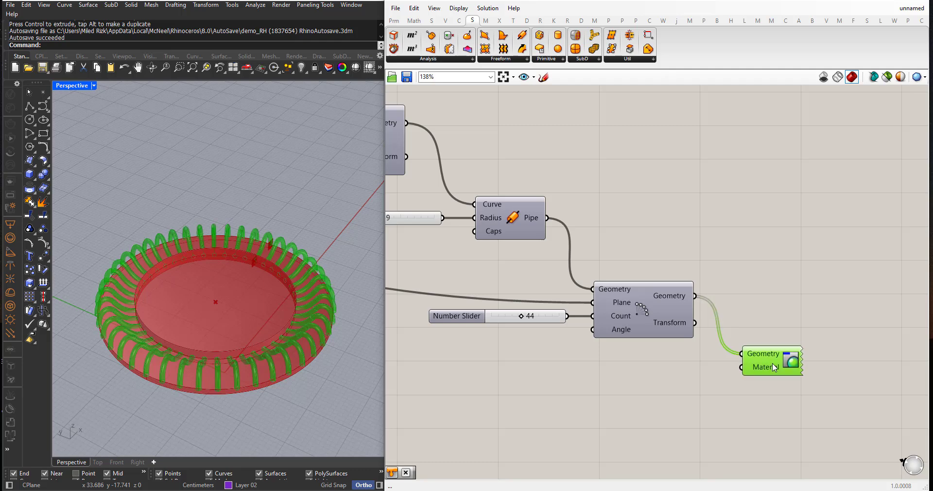
Add a Colour Swatch component beside the Custom Preview and connect it to the Custom Preview's Material input.
double_click(653, 416)
text(swa)
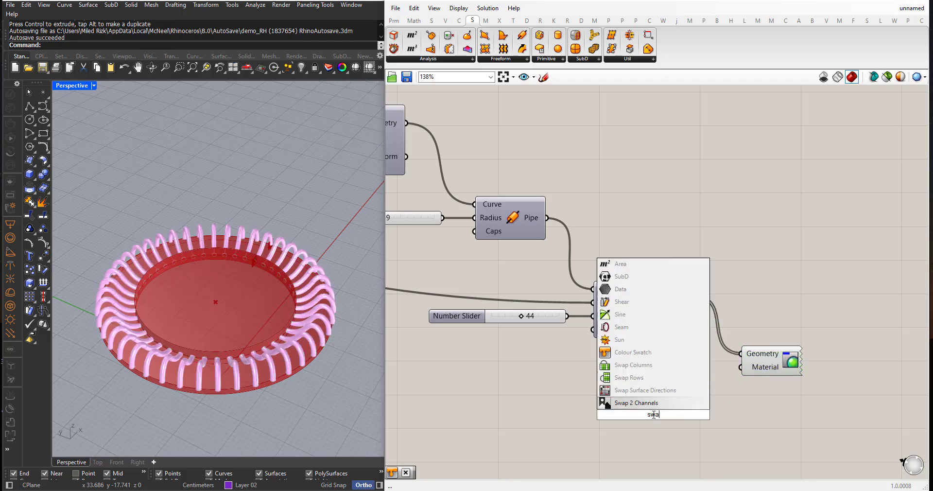
text(t)
key(Return)
drag(652, 414, 756, 376)
Set the arches' Colour Swatch to a yellow-green with hue 78°, saturation 52 and value 76.
click(700, 373)
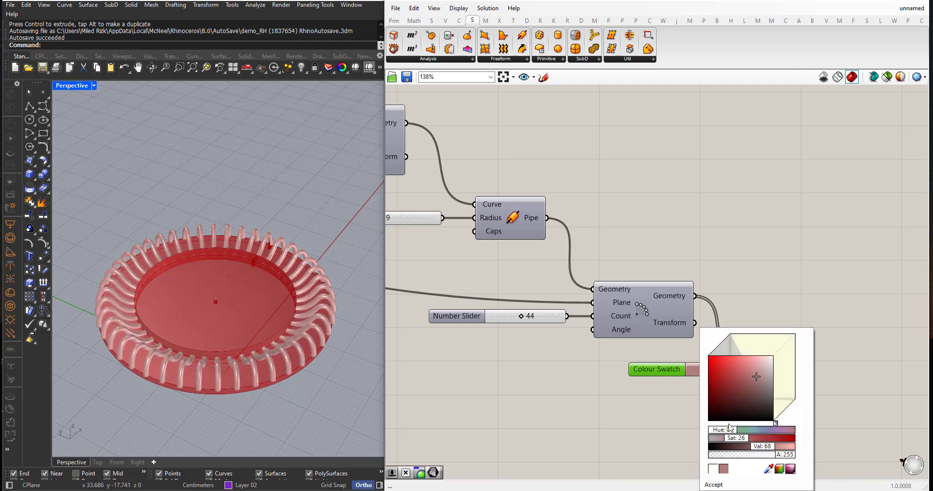
mouse_move(732, 430)
mouse_down()
mouse_move(743, 432)
mouse_move(734, 430)
mouse_up()
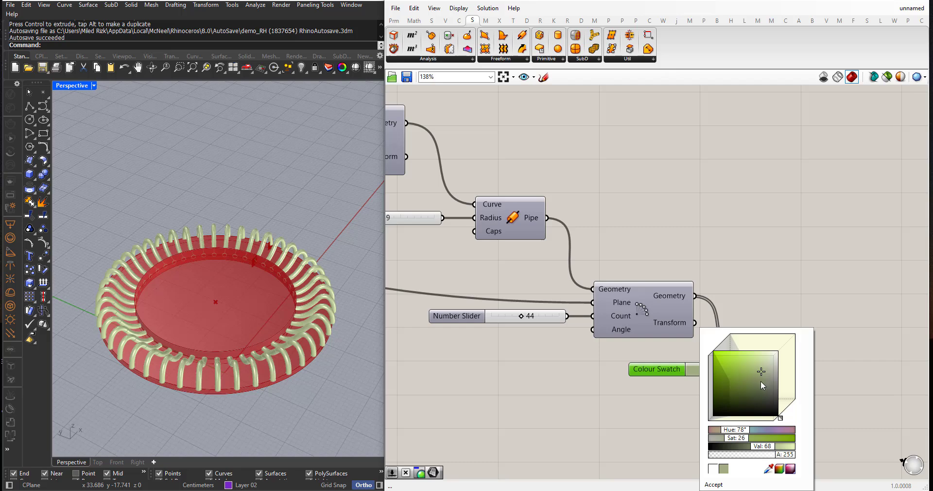
drag(760, 381, 744, 367)
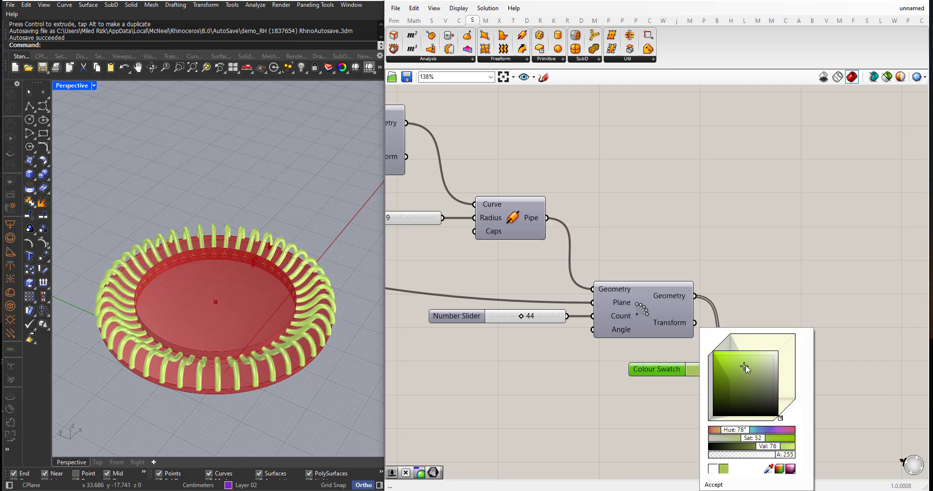
click(672, 471)
Duplicate the Colour Swatch and Custom Preview pair and place the copy below the ring base's Extrude component.
scroll(791, 381, down, 5)
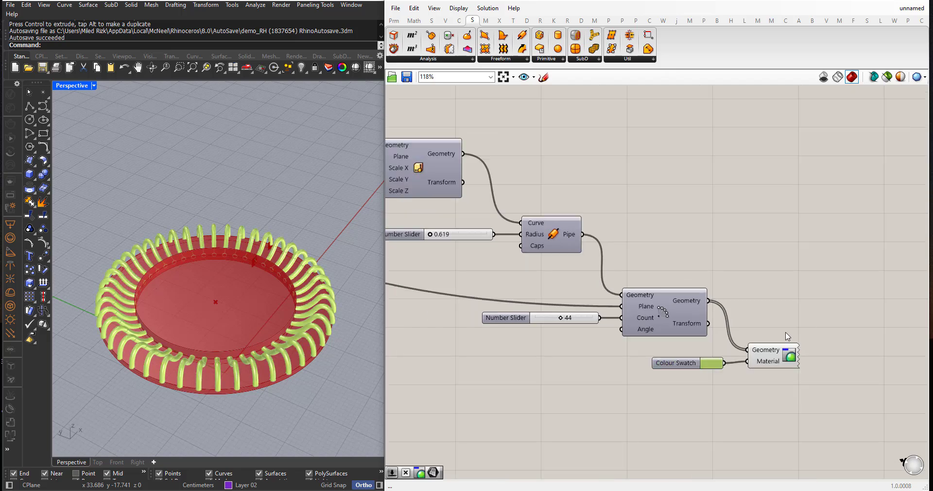
scroll(792, 381, up, 2)
drag(793, 381, 711, 336)
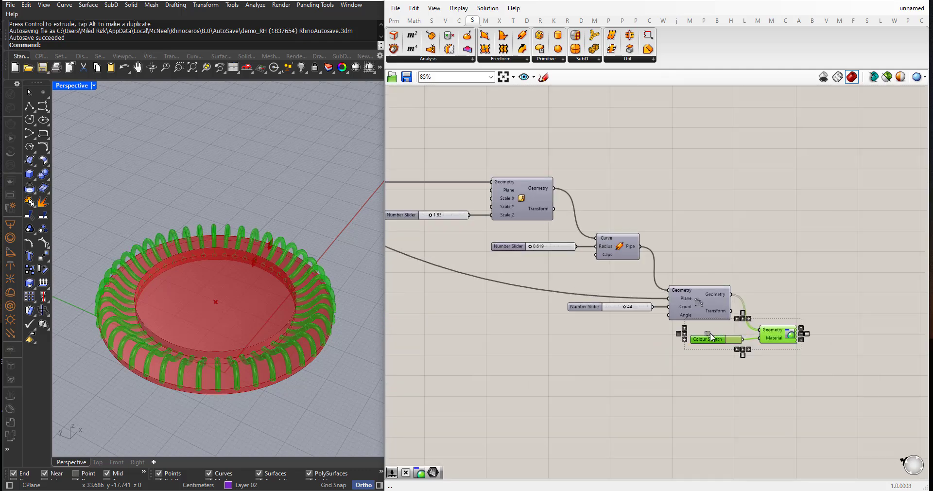
alt+drag(793, 331, 780, 351)
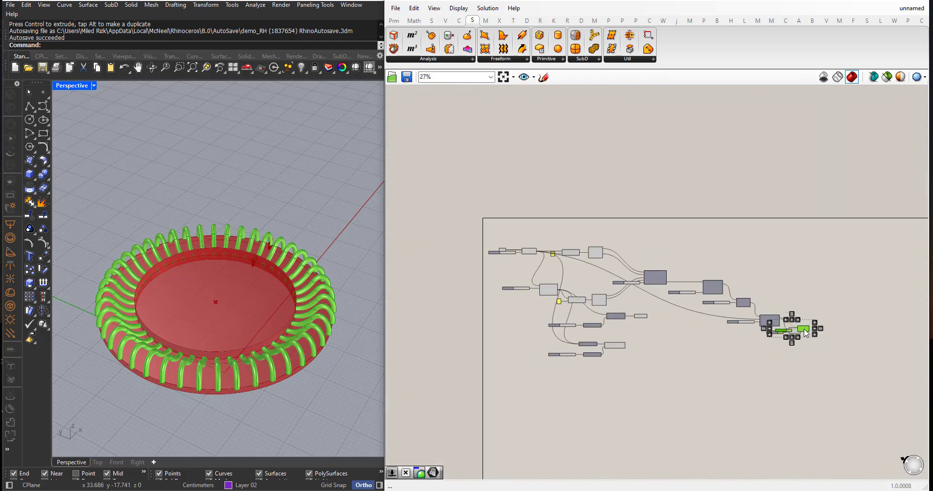
drag(804, 333, 651, 382)
scroll(649, 379, up, 2)
scroll(648, 369, up, 1)
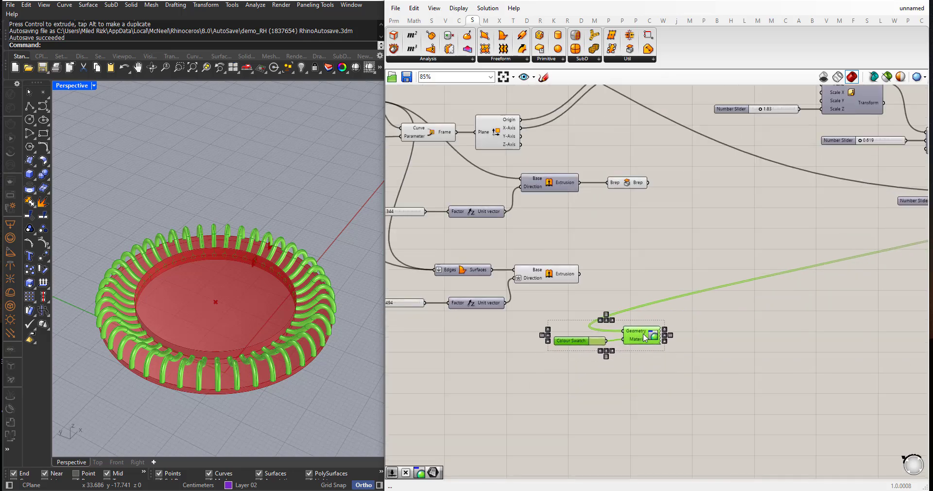
click(646, 340)
Connect the ring base's Extrusion output to the copied Custom Preview's Geometry input and turn off the Extrude component's own preview.
click(558, 275)
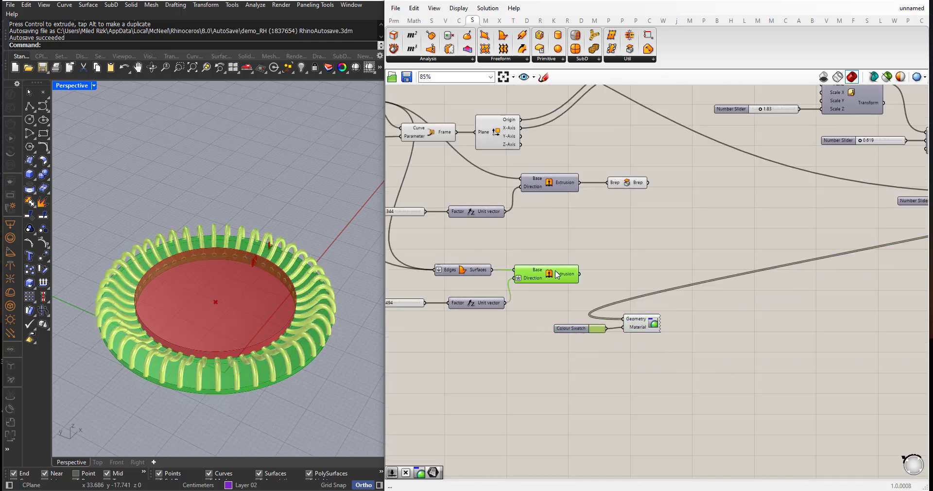
drag(580, 275, 624, 318)
middle_click(516, 252)
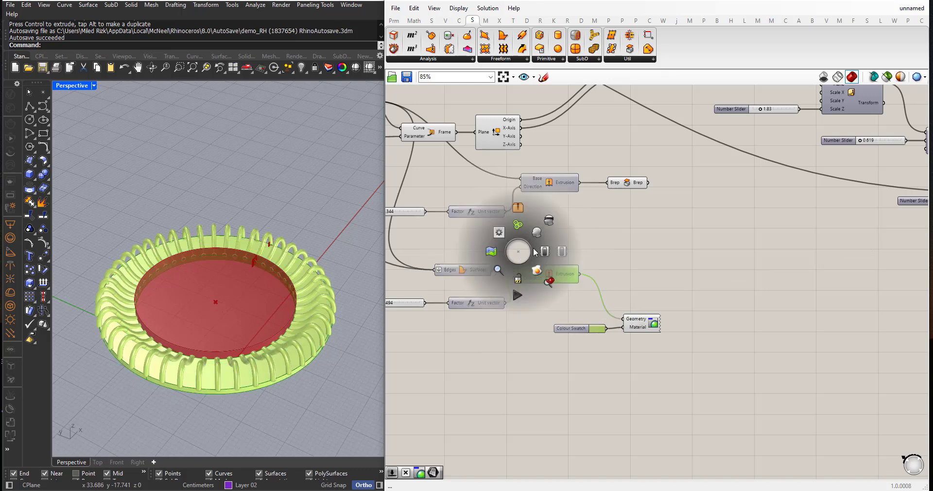
click(548, 220)
Set the ring base's Colour Swatch to a dark teal with hue 192°, saturation 80 and value 37.
click(597, 329)
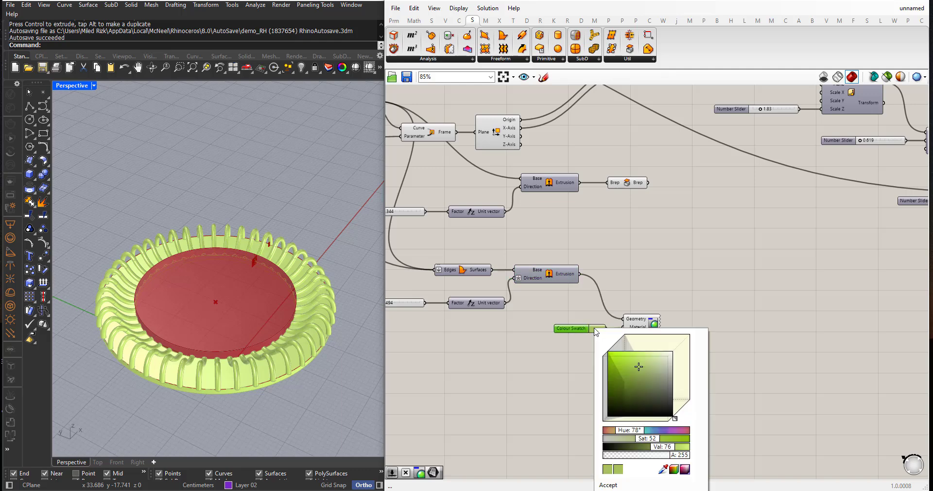
drag(626, 366, 621, 391)
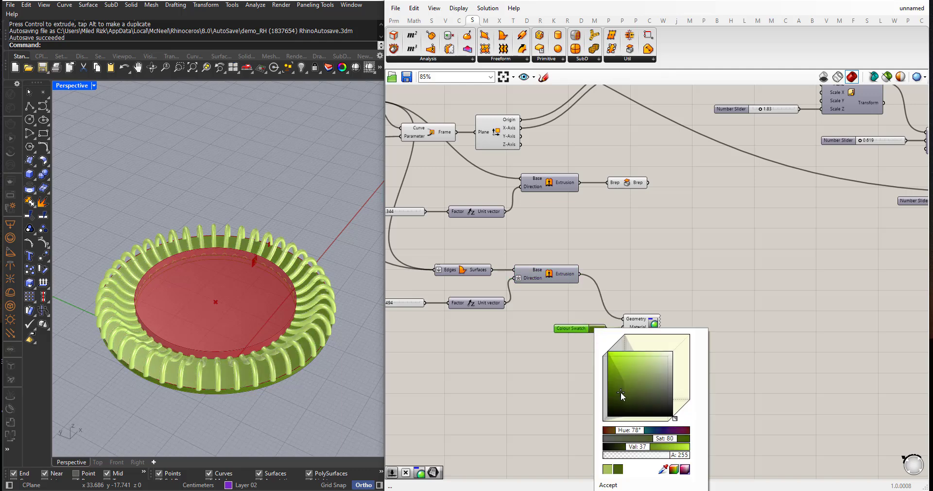
click(631, 434)
drag(631, 434, 643, 435)
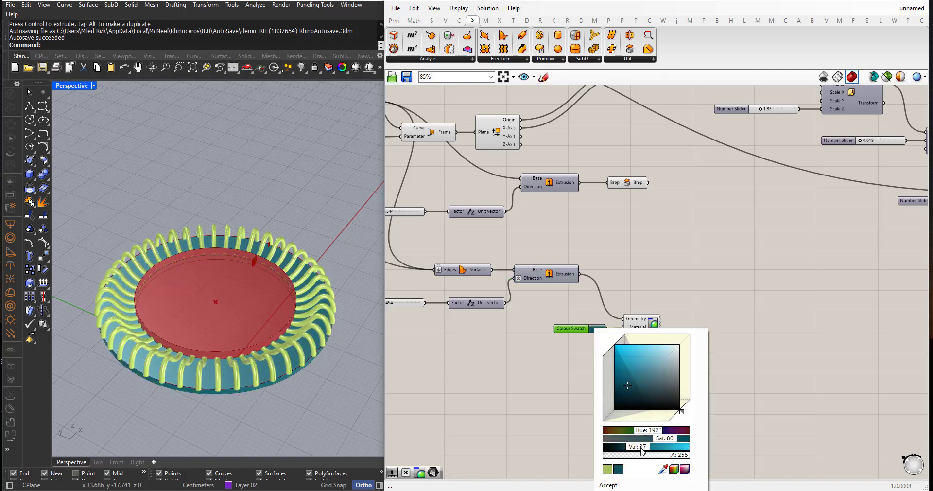
click(604, 487)
Duplicate the teal Colour Swatch and its Custom Preview and place the copy beneath the inner disc's Cap Holes component.
right_drag(287, 355, 306, 373)
scroll(547, 416, down, 1)
scroll(670, 269, up, 2)
drag(637, 381, 538, 333)
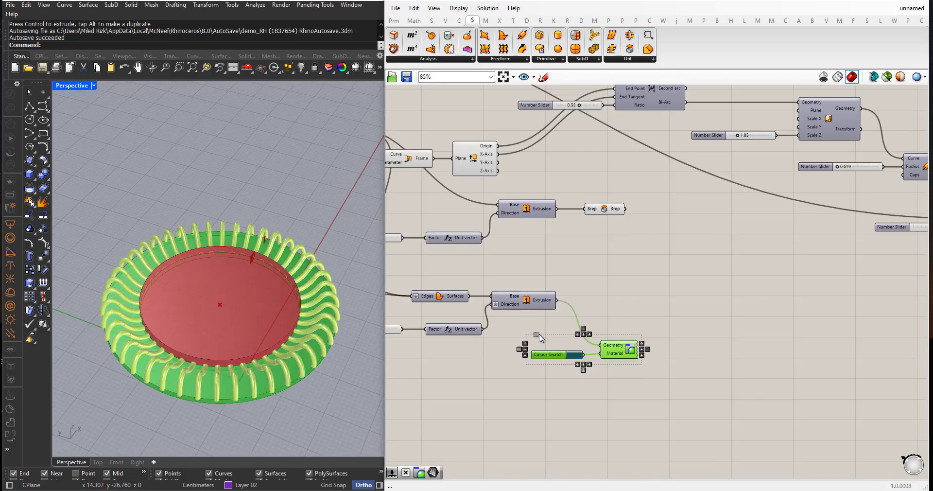
alt+drag(619, 355, 652, 248)
click(656, 206)
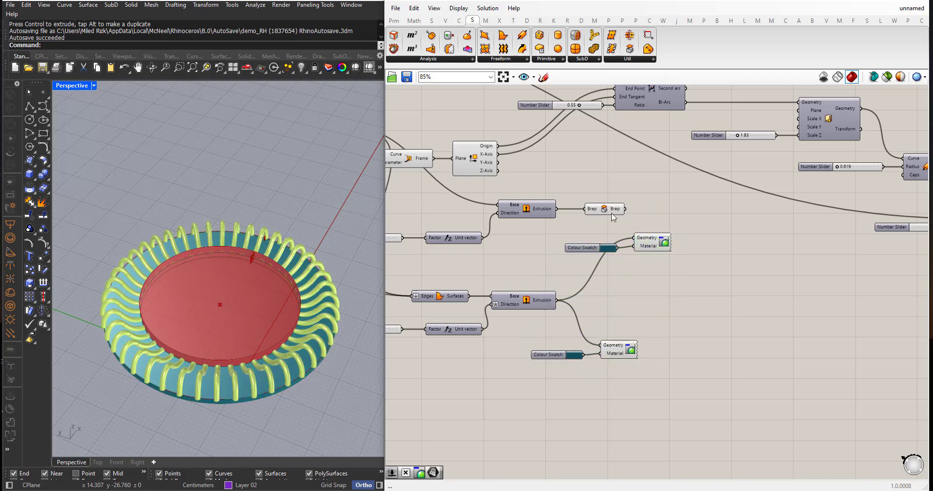
Connect the Cap Holes output to the new Custom Preview's Geometry input and turn off the disc's Extrude and Cap Holes previews.
click(613, 213)
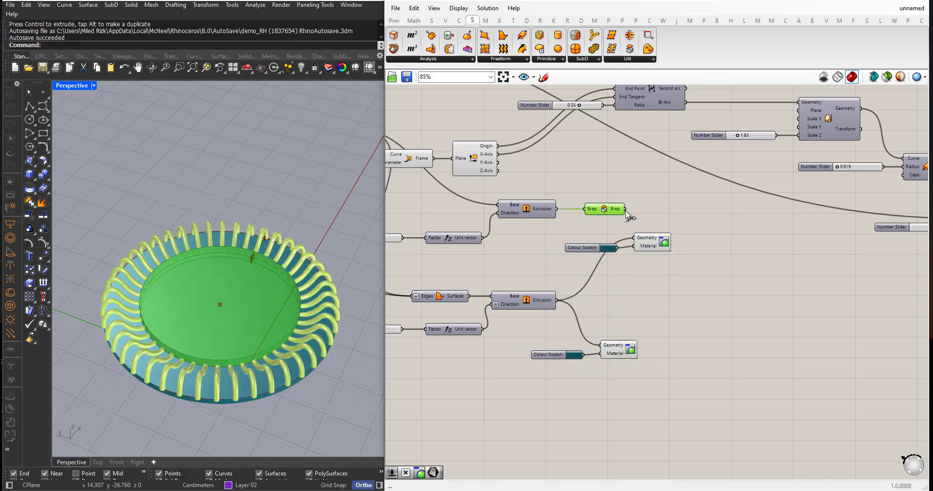
drag(626, 209, 496, 179)
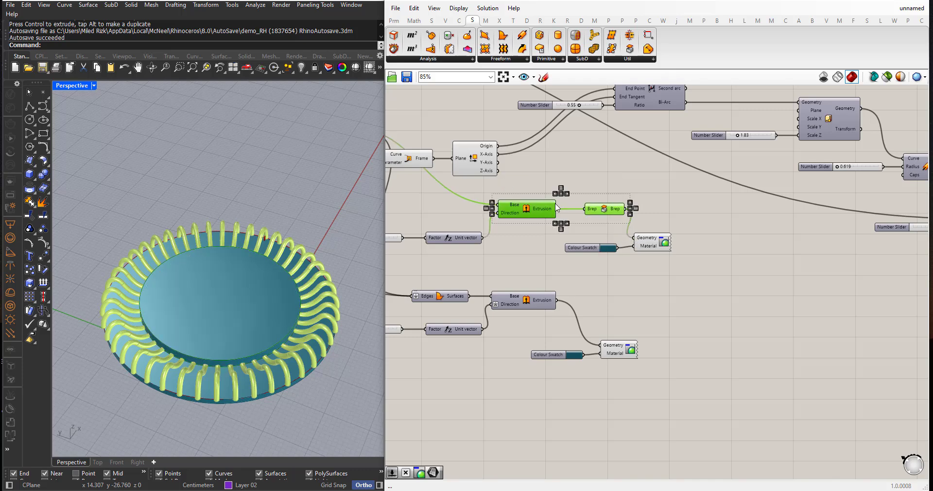
middle_click(556, 208)
click(590, 174)
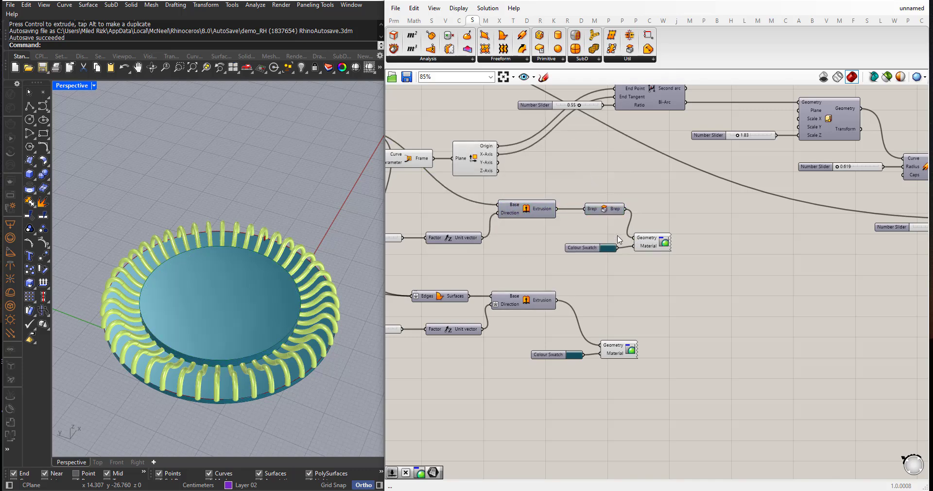
Set the disc's Colour Swatch to dark grey (hue 192°, saturation 19, value 26) and nudge the teal swatch closer to its Custom Preview.
click(608, 248)
drag(633, 272, 682, 313)
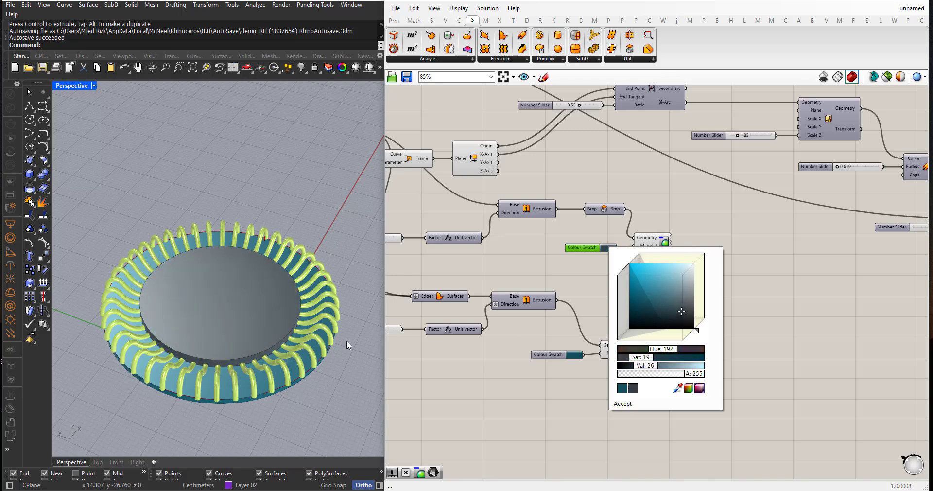
right_drag(346, 344, 278, 319)
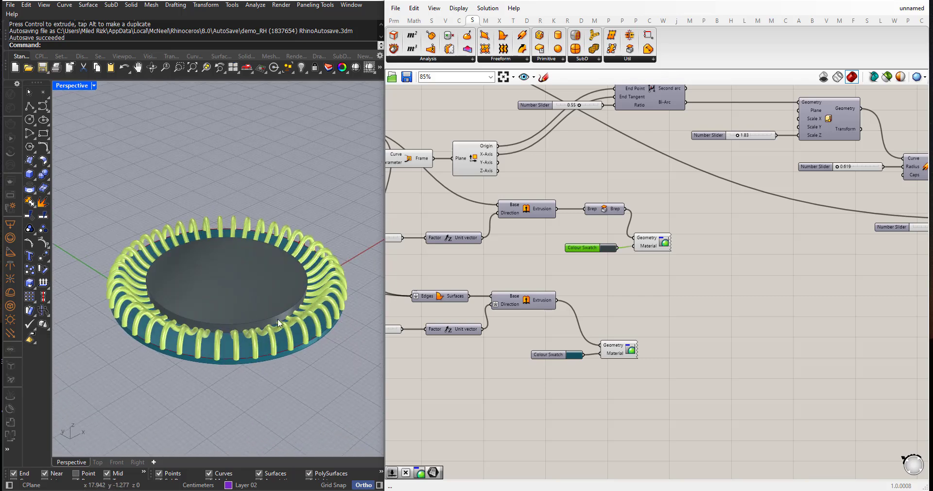
scroll(468, 389, down, 3)
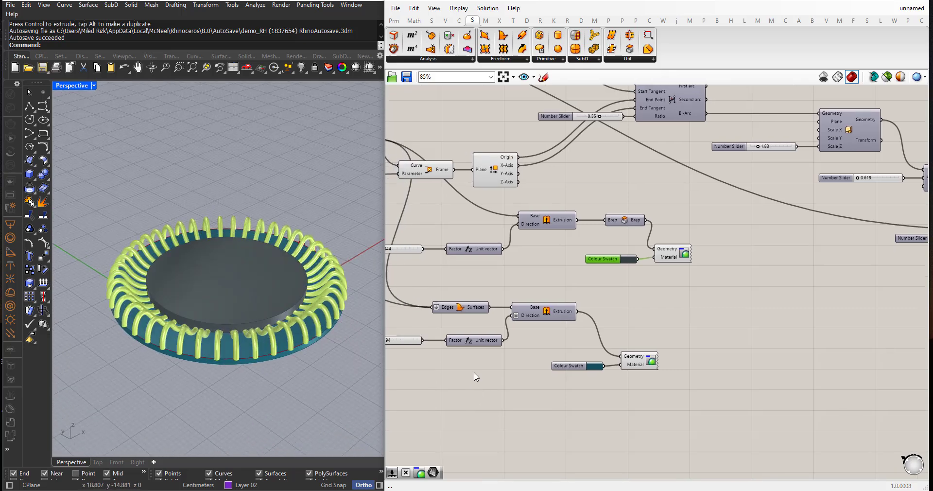
drag(550, 368, 558, 364)
Examine the coloured ring up close, checking how the piped arches sit on the ring base and meet the inner disc.
right_drag(255, 310, 232, 323)
scroll(198, 298, down, 4)
scroll(246, 316, up, 3)
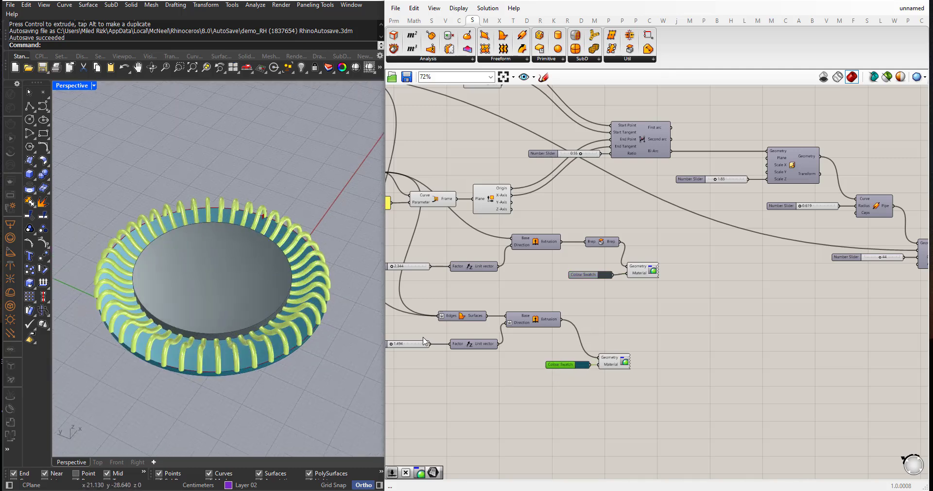
right_drag(330, 325, 278, 323)
scroll(274, 282, up, 4)
scroll(460, 343, down, 4)
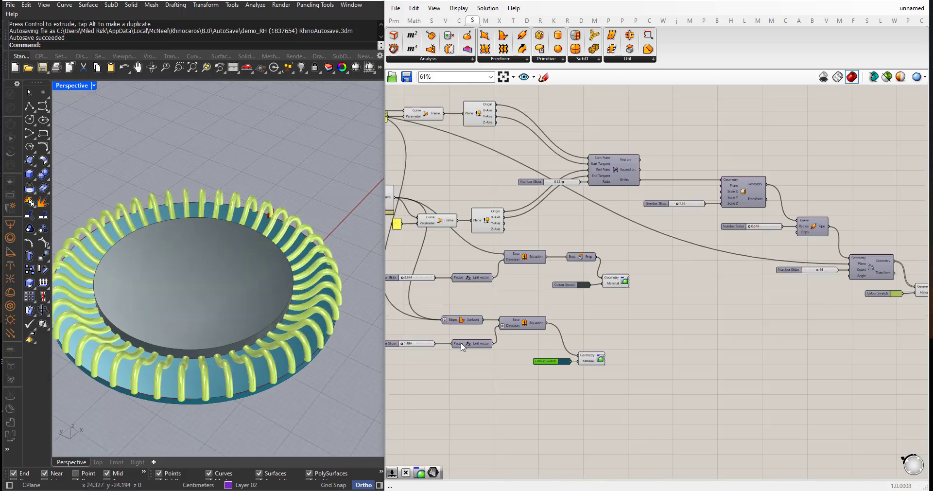
scroll(311, 361, up, 3)
scroll(306, 358, down, 3)
mouse_move(287, 346)
right_down()
mouse_move(292, 296)
mouse_move(305, 349)
right_up()
scroll(304, 349, up, 3)
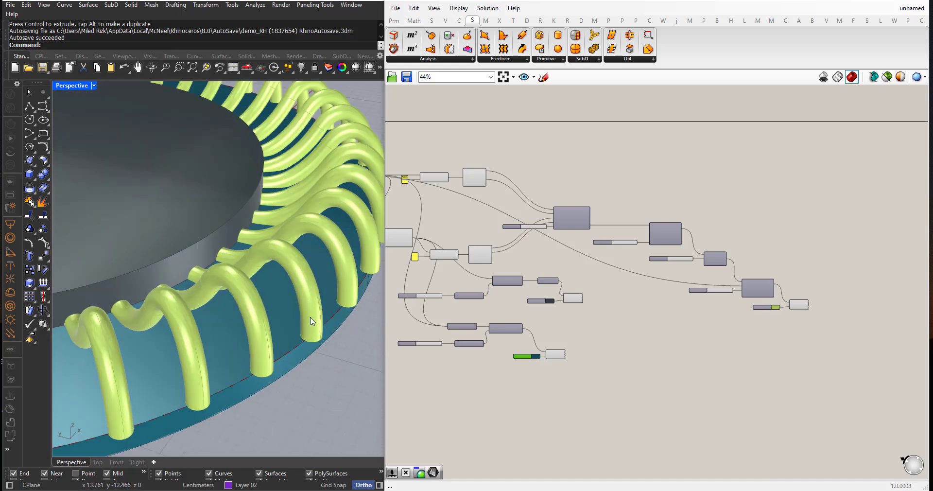
scroll(303, 326, down, 4)
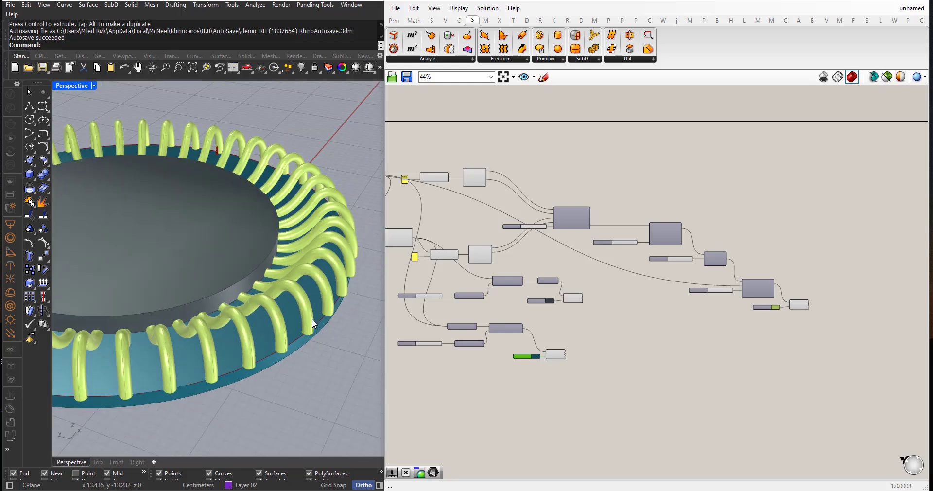
right_drag(309, 327, 325, 335)
scroll(311, 364, up, 3)
right_drag(311, 365, 311, 320)
scroll(313, 316, up, 3)
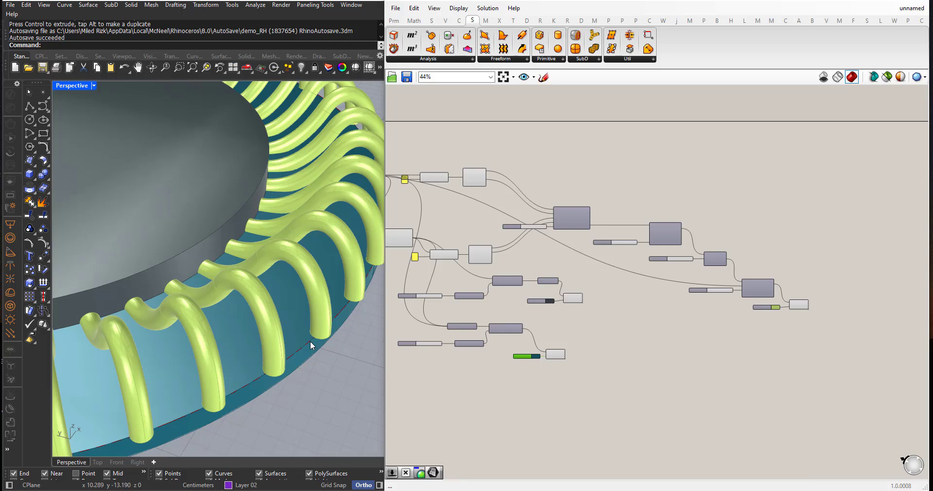
right_drag(404, 340, 494, 342)
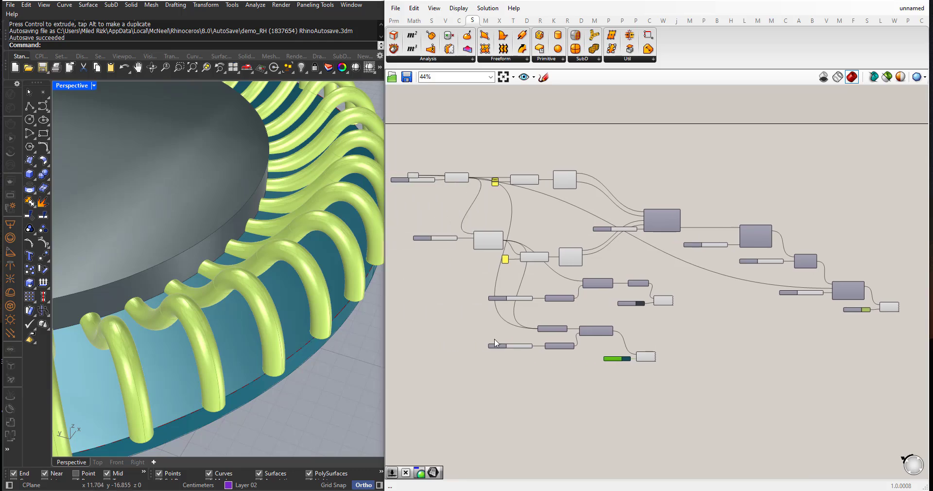
Highlight the base Circle component's curve and check it against the outer feet of the piped arches.
click(464, 178)
scroll(462, 190, up, 3)
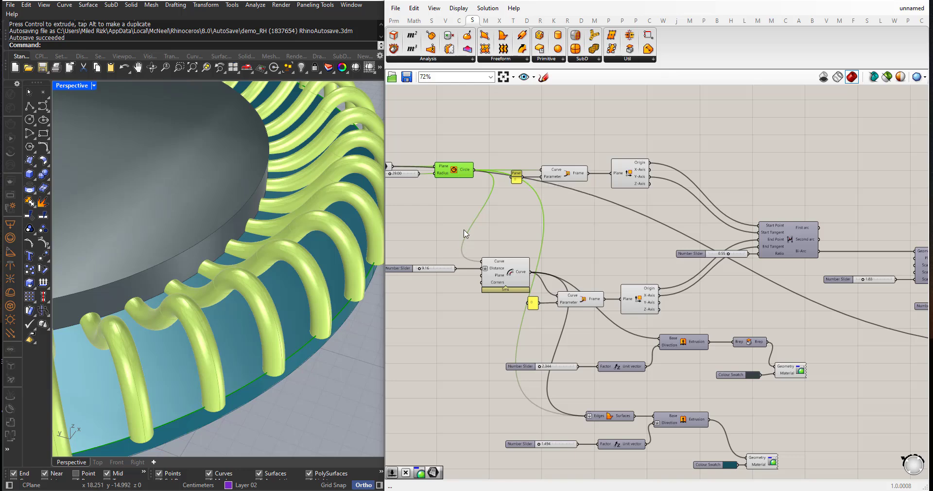
scroll(466, 234, down, 2)
scroll(252, 338, down, 3)
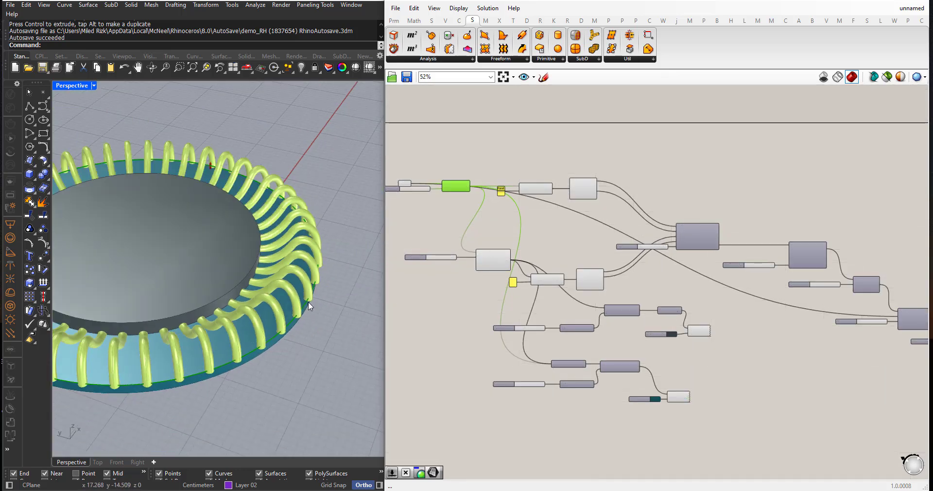
scroll(447, 204, up, 3)
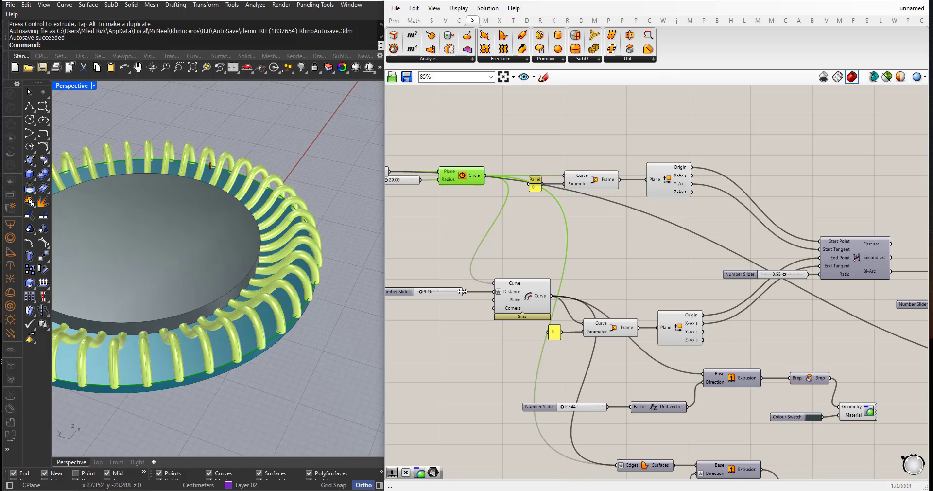
scroll(229, 340, up, 3)
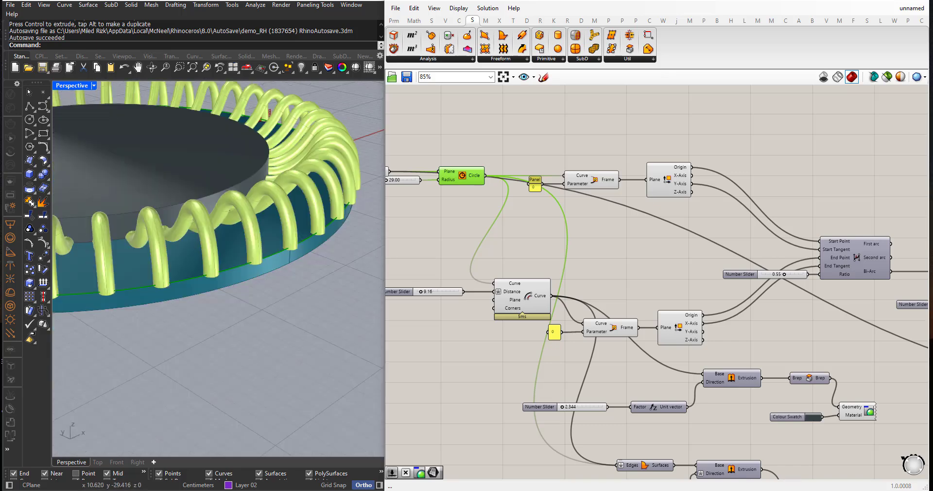
Inspect the arches' inner ends against the disc's edge and review the Circle, Offset and frame components that drive them.
right_drag(286, 308, 297, 315)
scroll(191, 267, up, 5)
right_drag(191, 266, 150, 309)
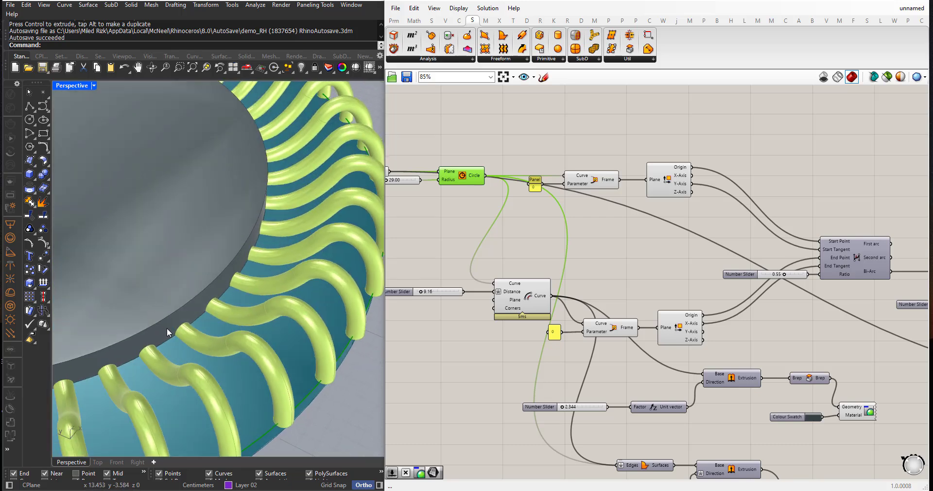
scroll(166, 347, down, 5)
scroll(165, 351, up, 5)
right_drag(164, 350, 142, 305)
scroll(520, 288, down, 5)
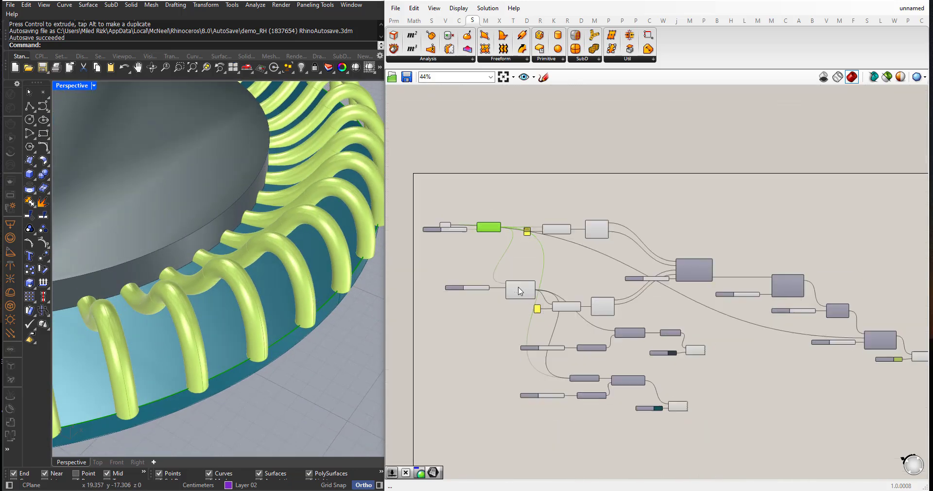
scroll(672, 297, up, 2)
scroll(603, 257, up, 3)
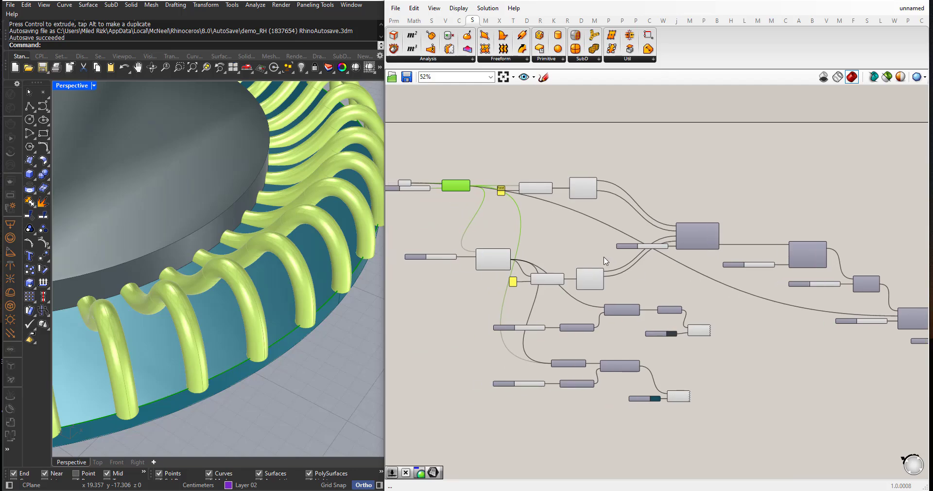
right_drag(555, 242, 591, 254)
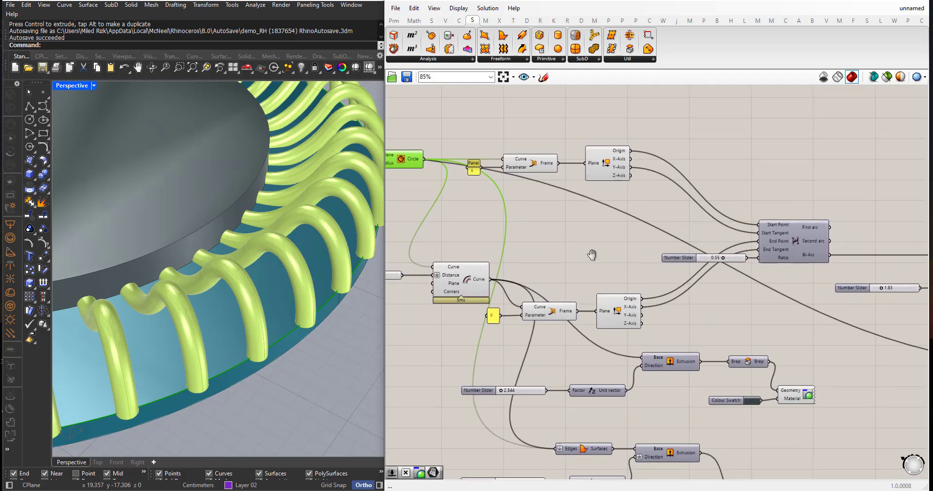
Highlight the offset curve's Deconstruct Plane component and inspect where the arches' inner ends meet the disc.
click(619, 314)
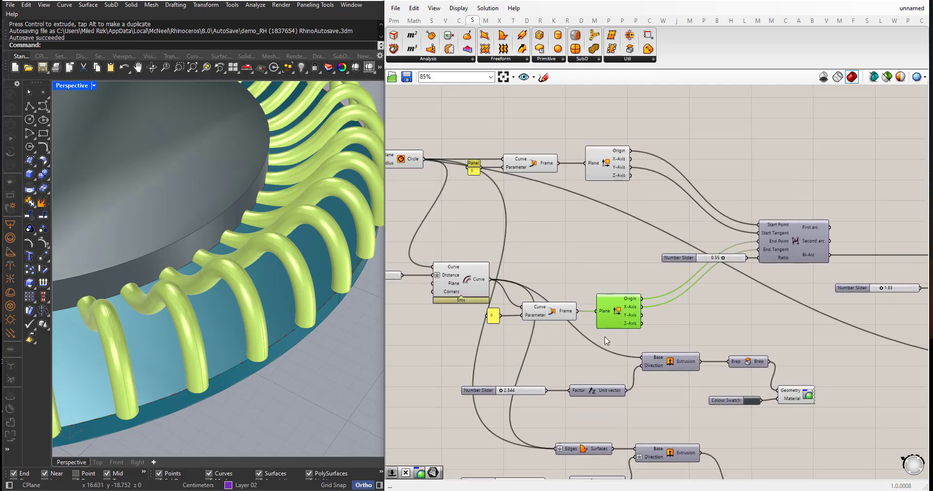
scroll(606, 340, down, 3)
right_drag(206, 275, 232, 274)
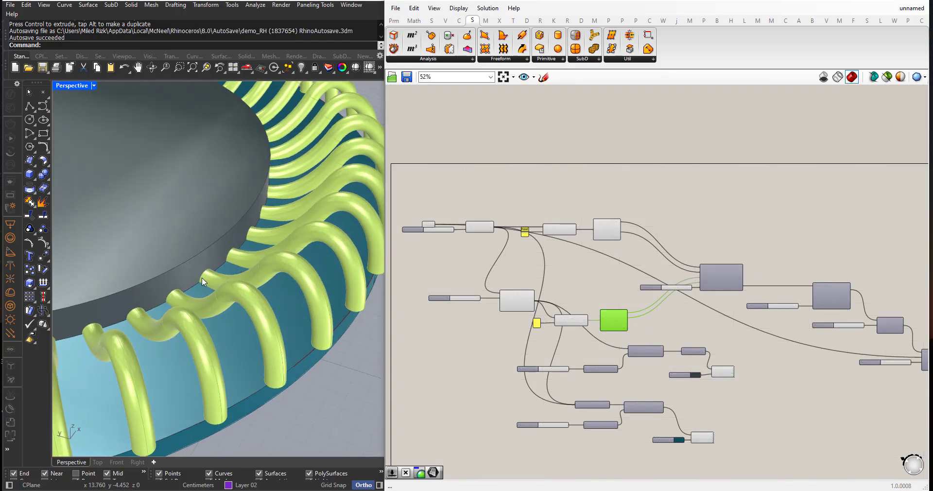
scroll(603, 234, up, 3)
scroll(582, 297, down, 4)
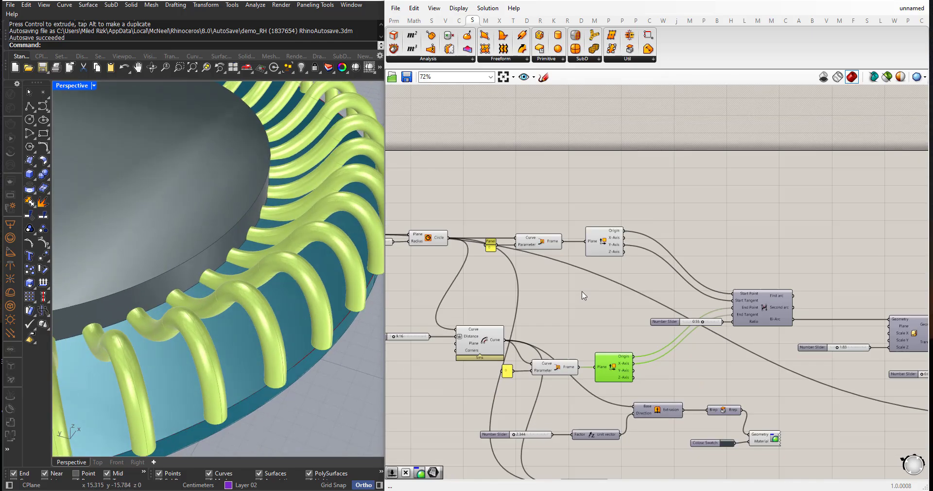
scroll(323, 318, down, 8)
scroll(287, 306, up, 2)
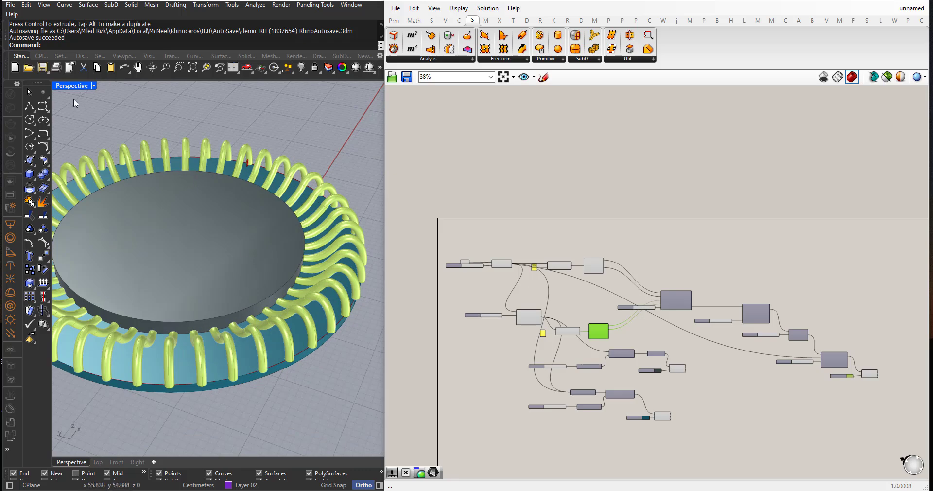
Switch the Perspective viewport to Wireframe display and back to Shaded.
click(66, 85)
click(84, 121)
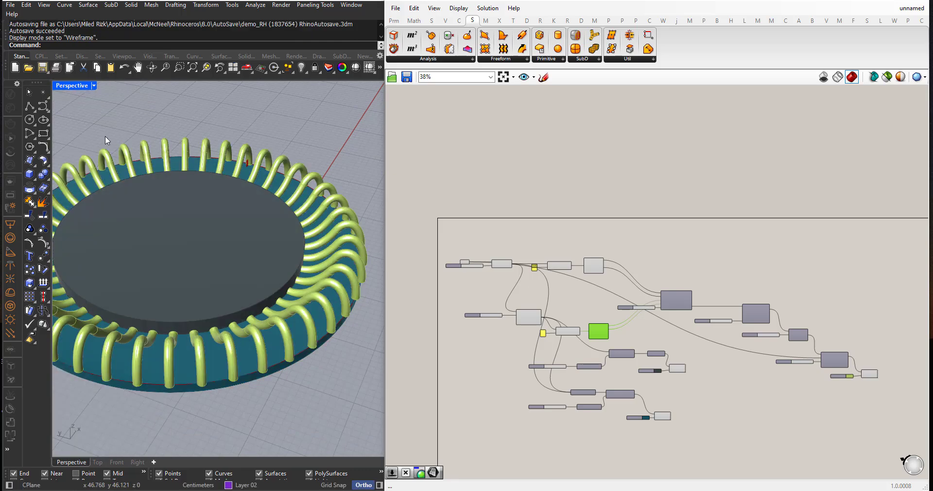
click(72, 88)
click(81, 131)
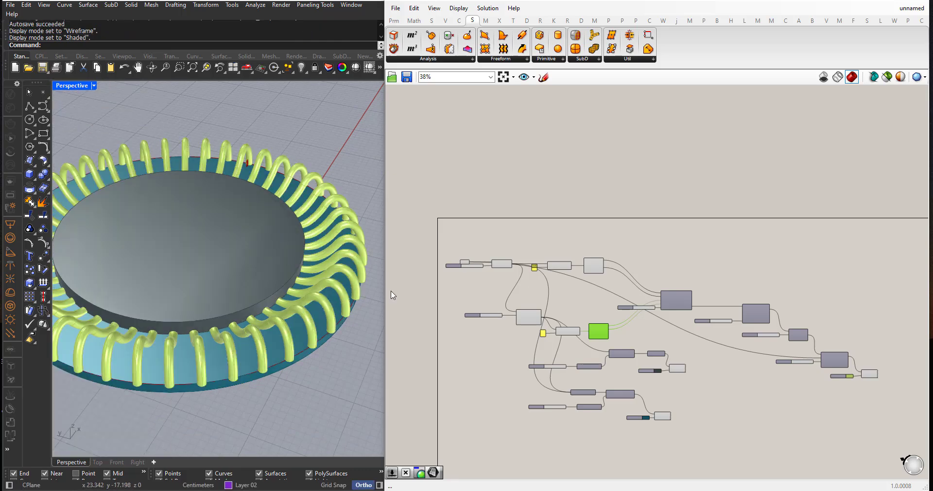
Highlight the base circle's Deconstruct Plane component and examine the frame at the arches' outer foot from above and below.
right_drag(297, 204, 267, 235)
scroll(235, 206, down, 2)
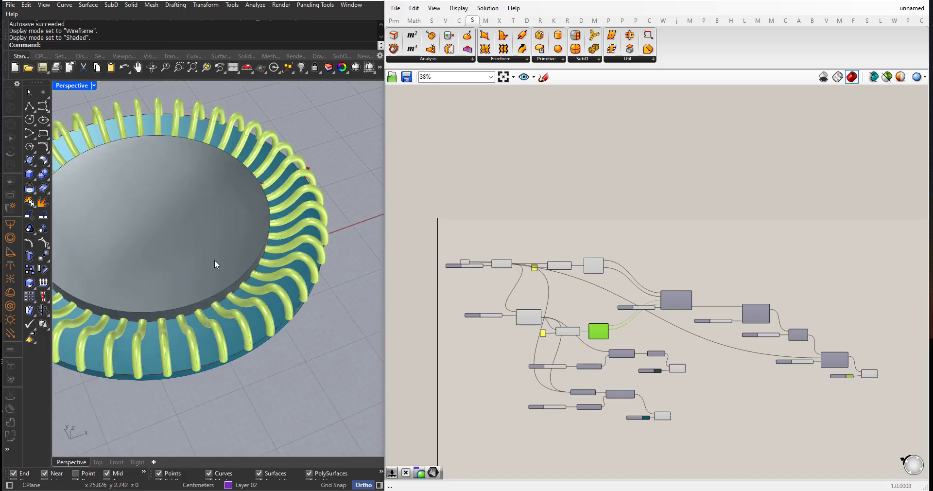
scroll(301, 168, up, 7)
scroll(219, 201, up, 3)
scroll(602, 313, up, 5)
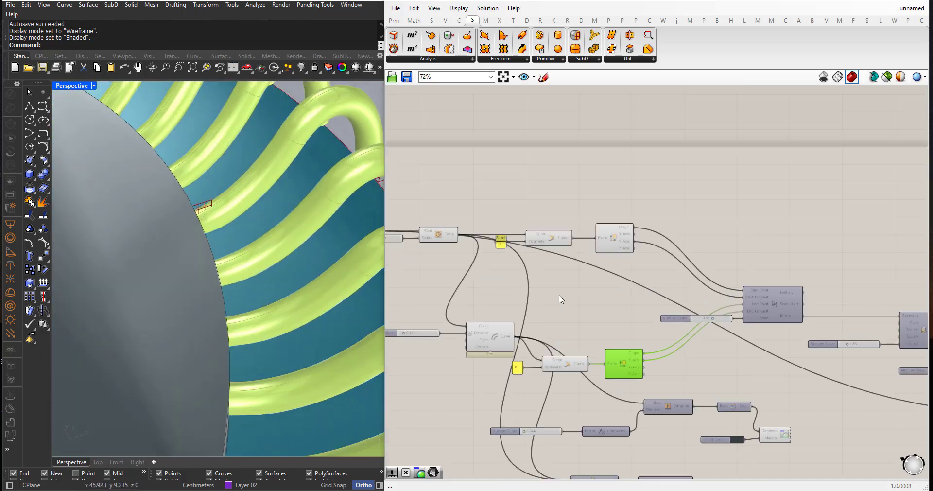
click(617, 214)
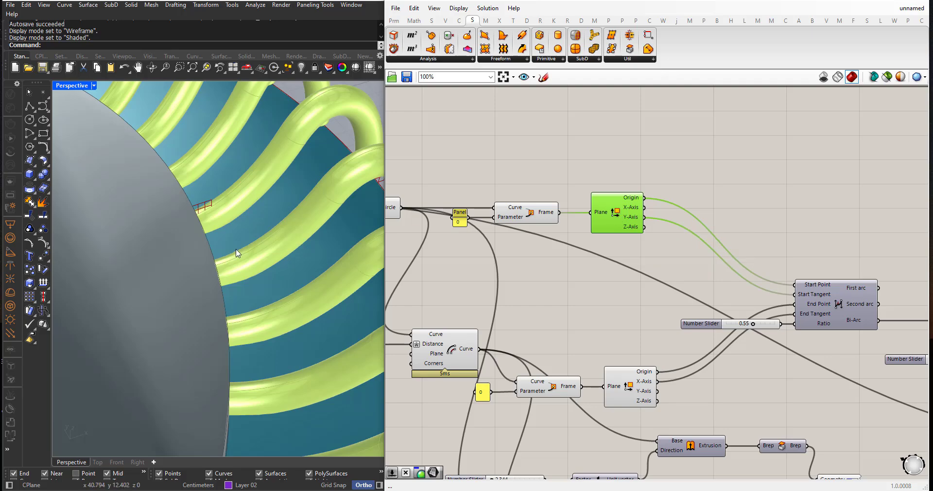
right_drag(237, 250, 287, 197)
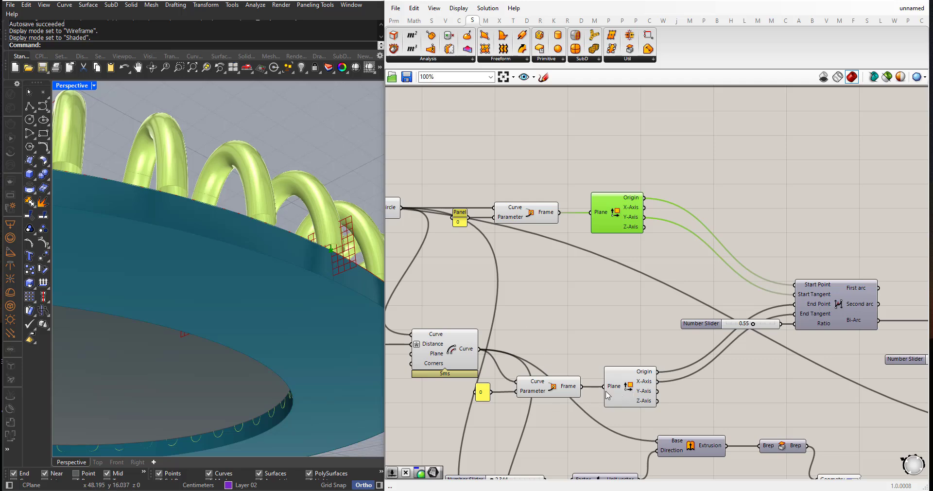
Highlight the offset curve's Deconstruct Plane component and compare its frame at the disc's edge with the outer frame.
click(635, 393)
scroll(565, 263, down, 1)
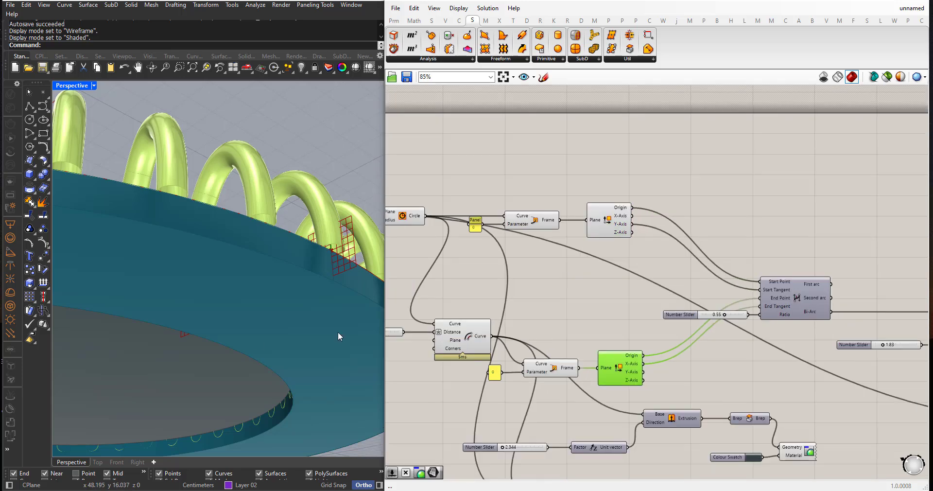
right_drag(160, 306, 300, 311)
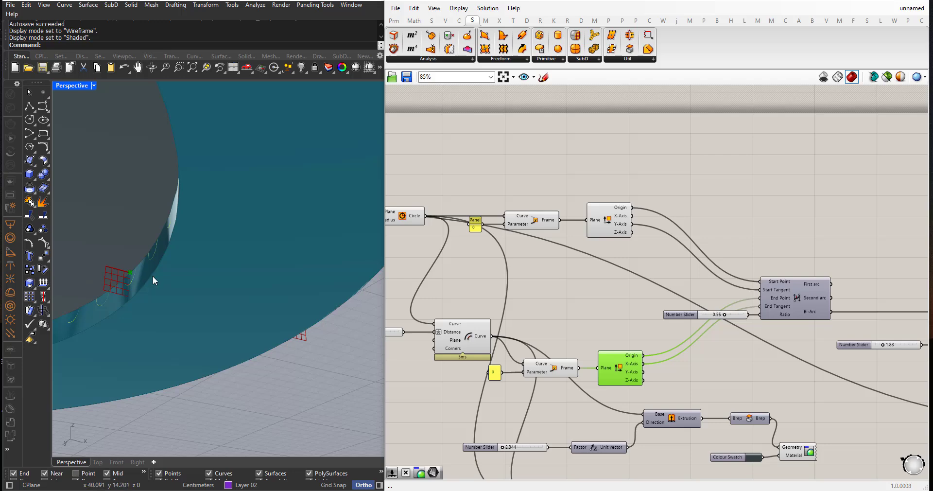
scroll(280, 283, down, 4)
right_drag(281, 283, 184, 388)
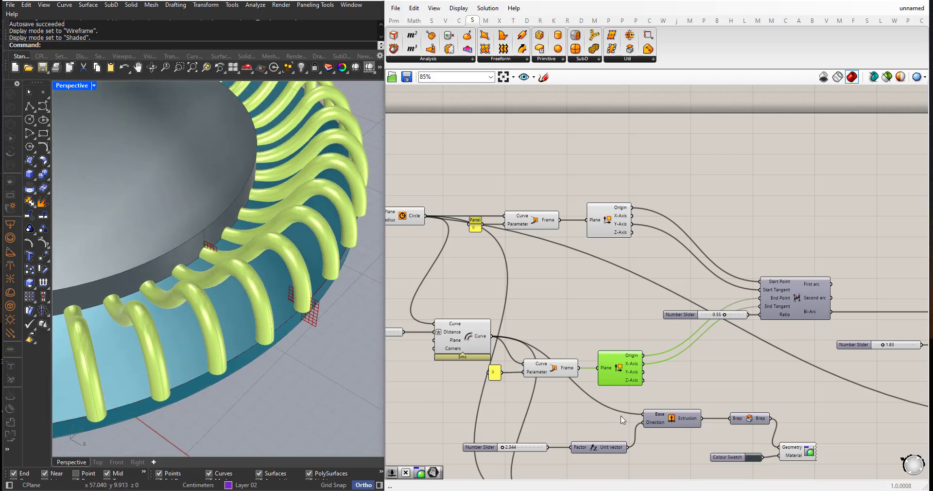
scroll(622, 419, up, 3)
scroll(235, 323, up, 2)
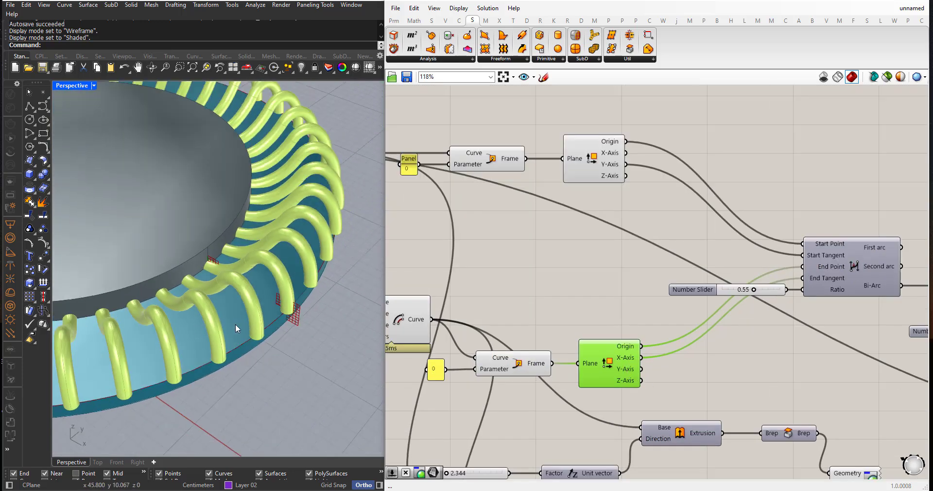
Examine both frames against the arch ends and review the whole coloured ring from several angles.
scroll(235, 323, down, 2)
scroll(231, 302, up, 1)
right_drag(231, 302, 238, 280)
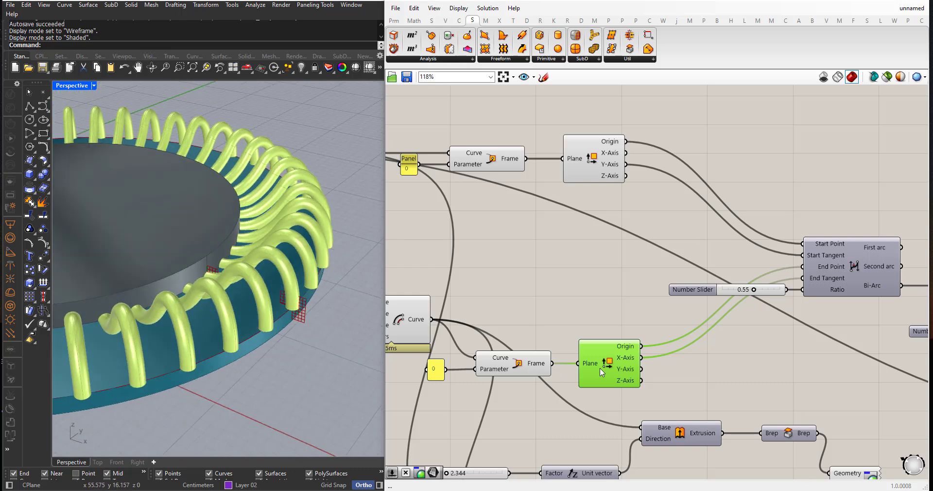
scroll(641, 312, down, 2)
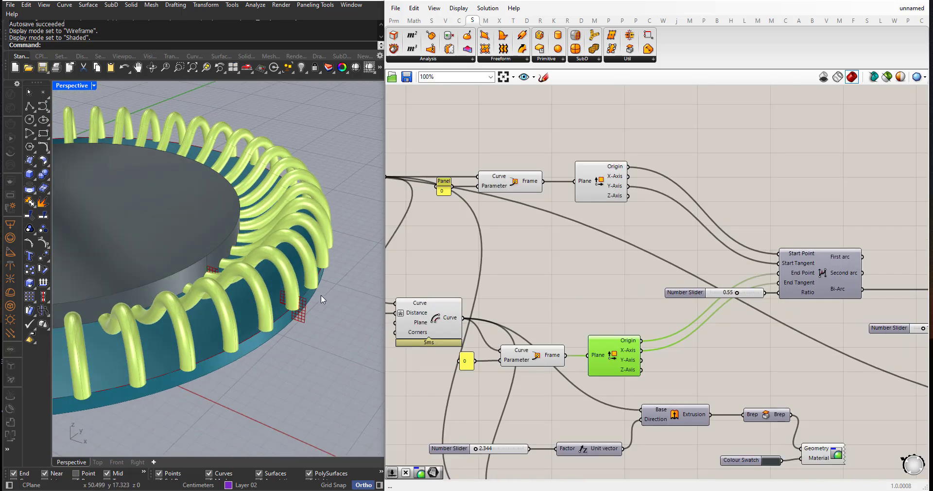
scroll(354, 291, down, 7)
right_drag(255, 306, 282, 335)
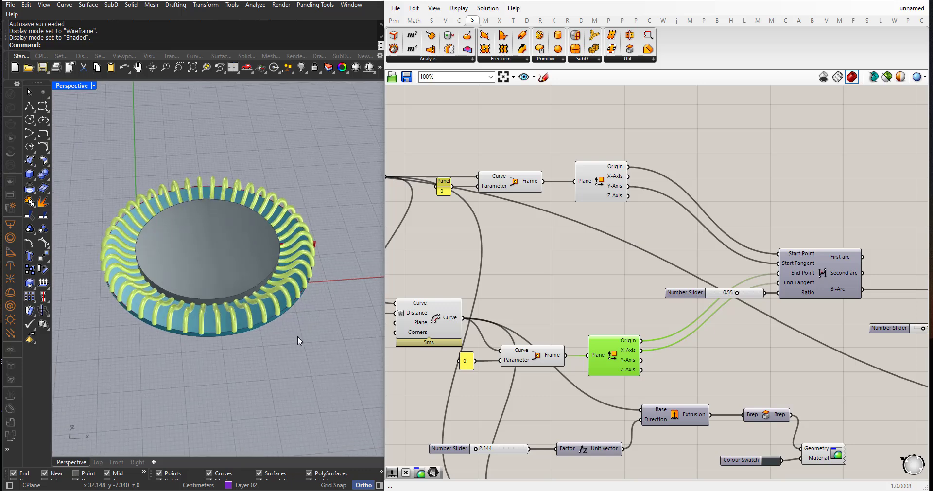
scroll(269, 260, up, 3)
scroll(237, 266, up, 2)
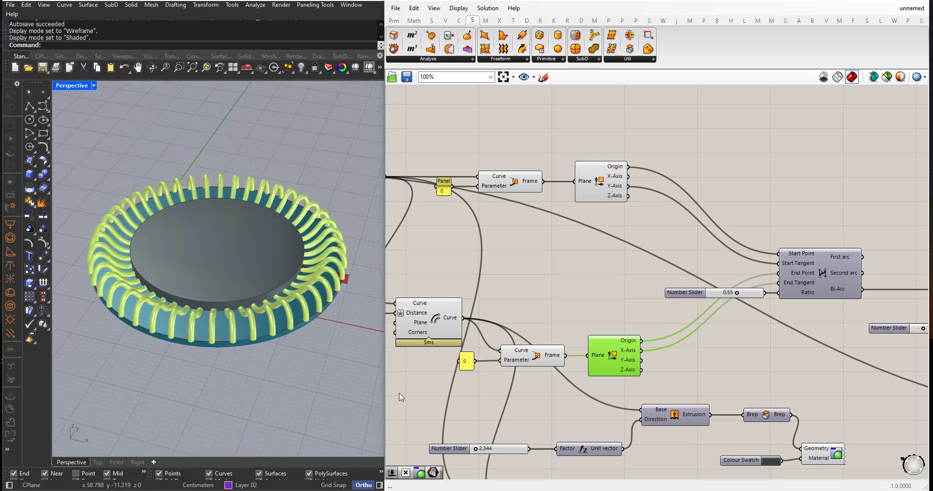